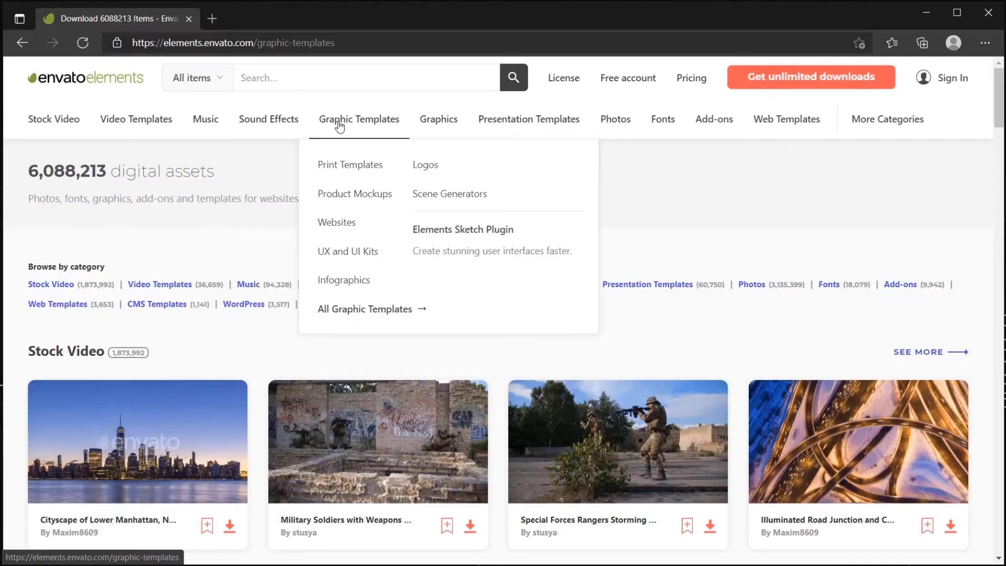
Browse Envato Elements for graphic templates, photos, YouTube video templates and royalty-free music, ending on the site's home page.
scroll(252, 336, down, 7)
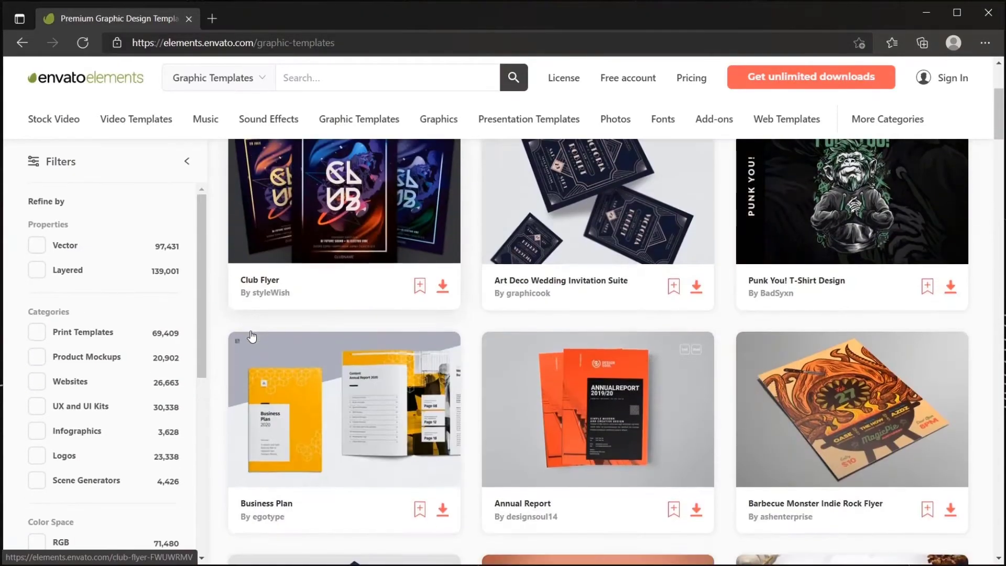
scroll(251, 331, up, 7)
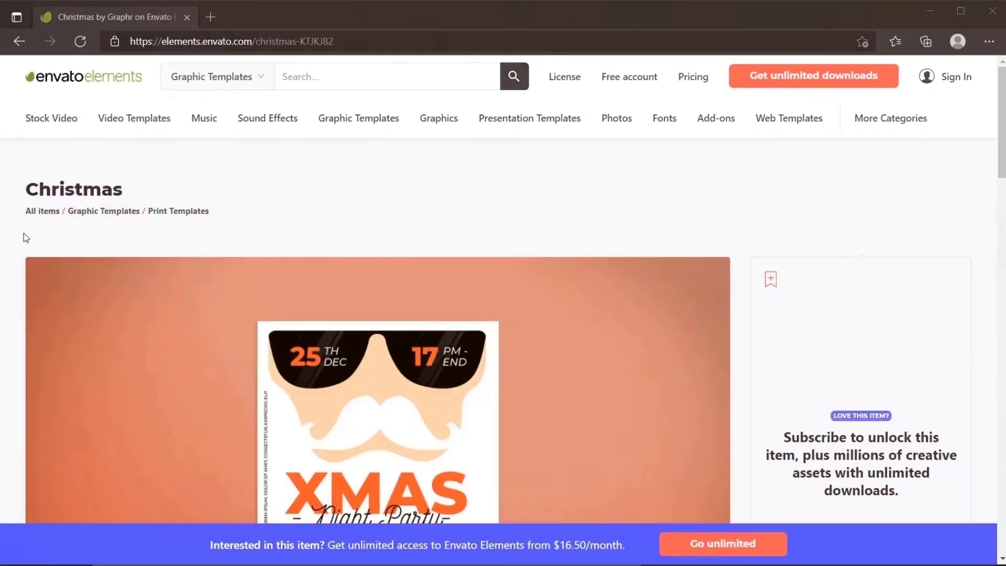
scroll(24, 231, down, 2)
scroll(24, 232, down, 5)
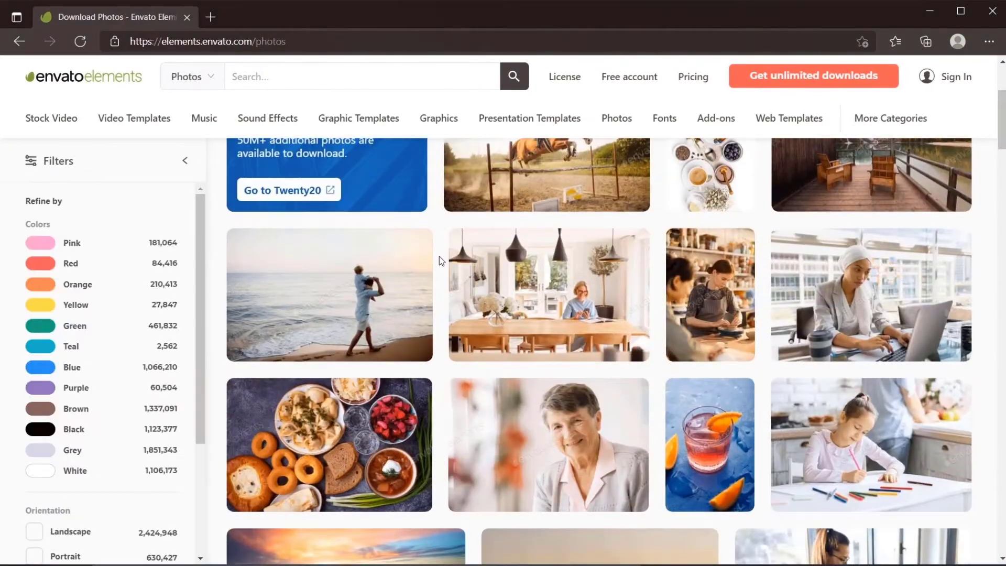
scroll(439, 256, down, 4)
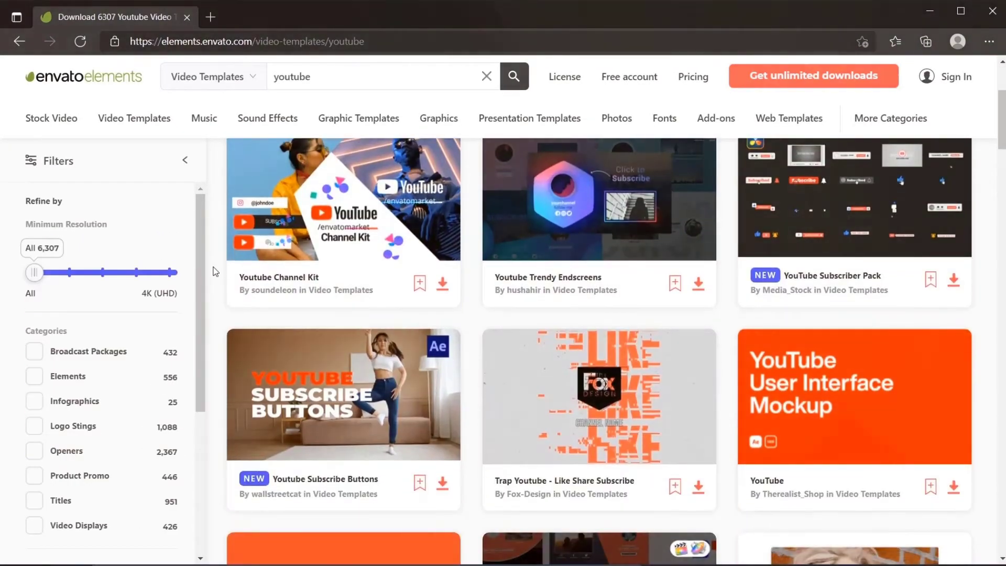
scroll(213, 271, down, 2)
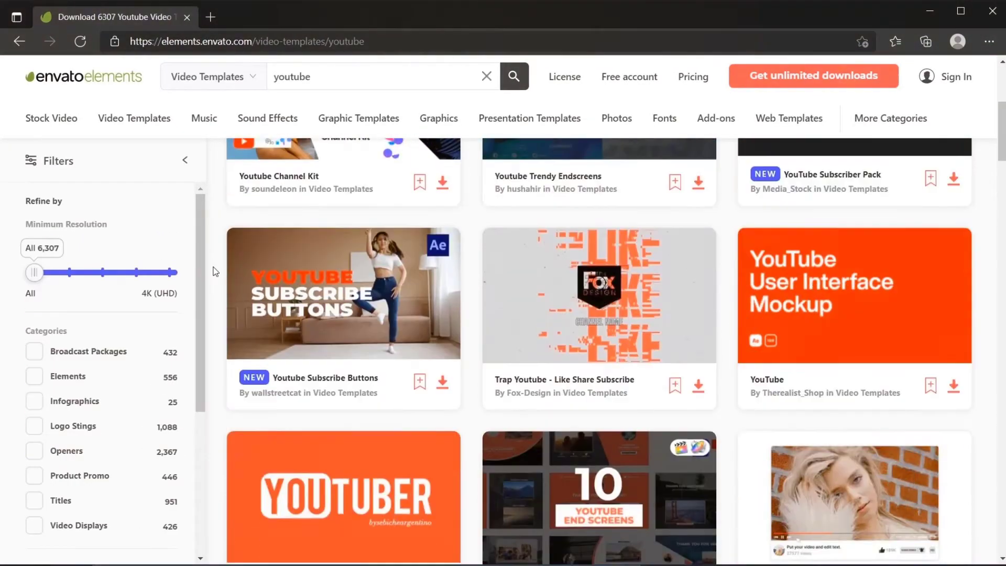
scroll(213, 272, down, 2)
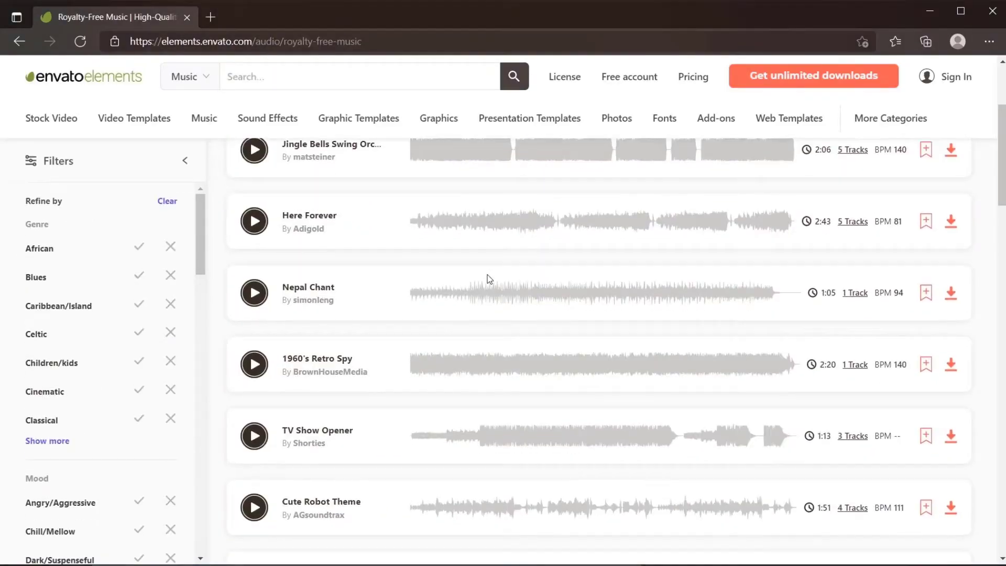
scroll(489, 279, down, 6)
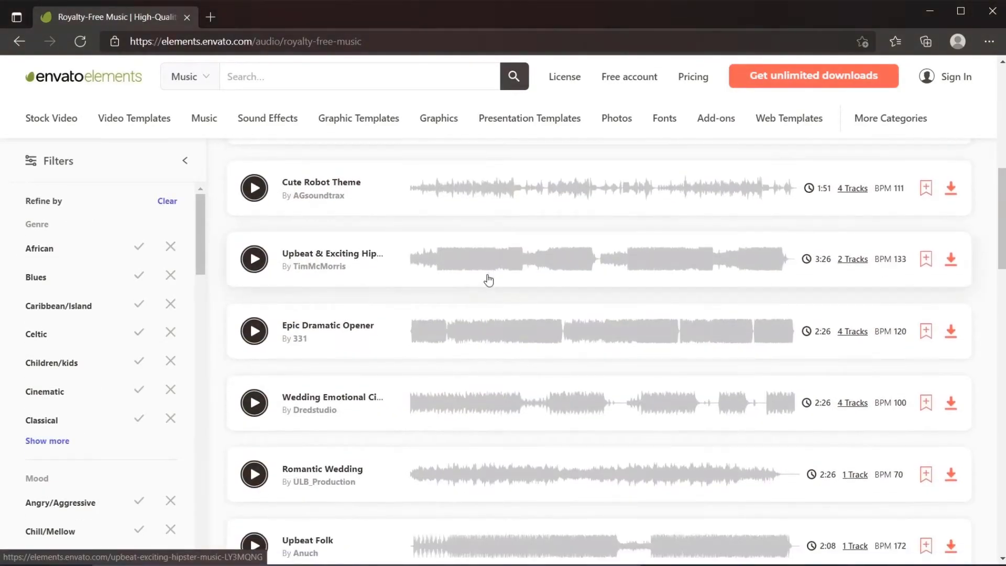
scroll(487, 278, up, 8)
click(113, 86)
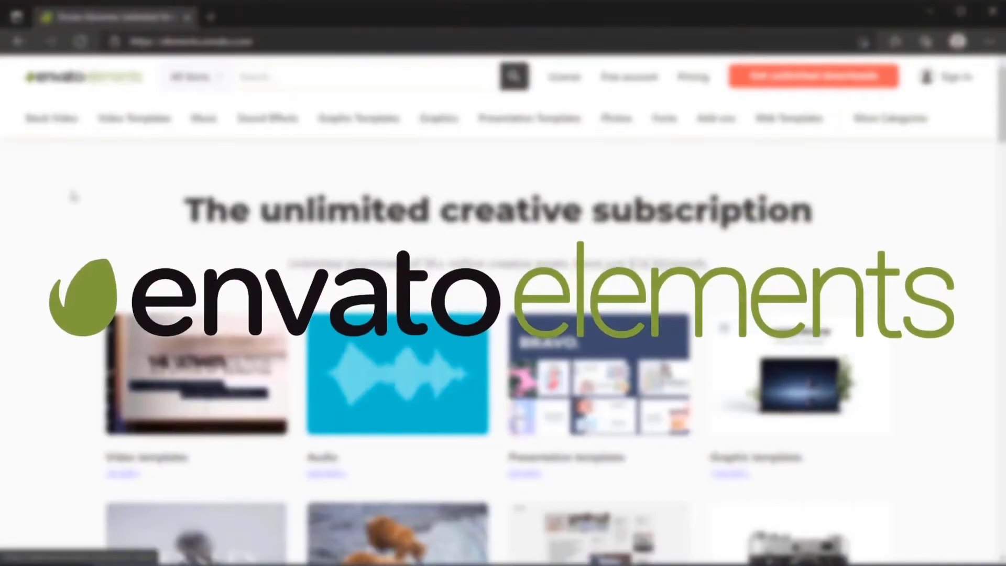
scroll(74, 195, down, 4)
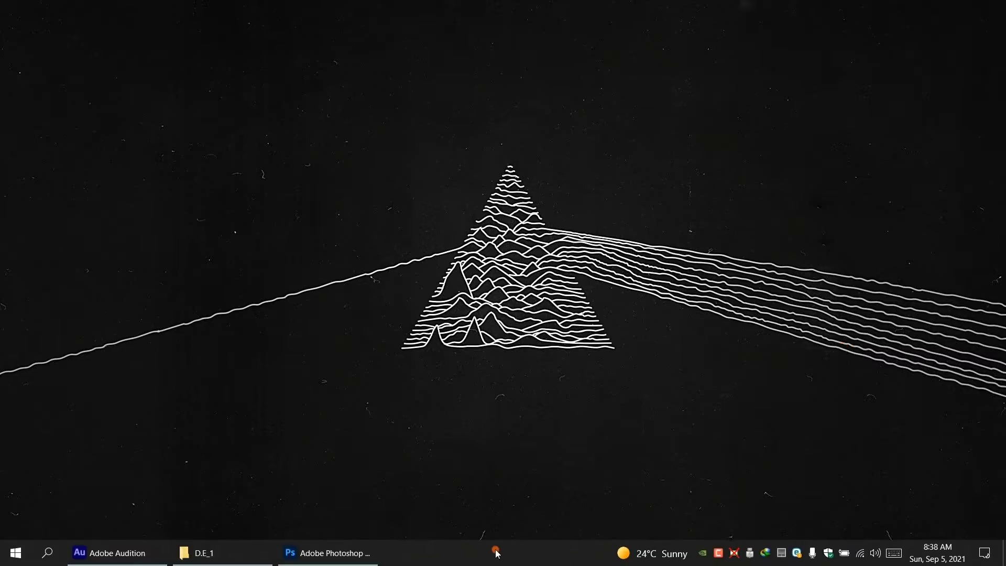
Open the woman's portrait JPG from the D.E_1 folder in Photoshop and automatically select the subject.
click(327, 554)
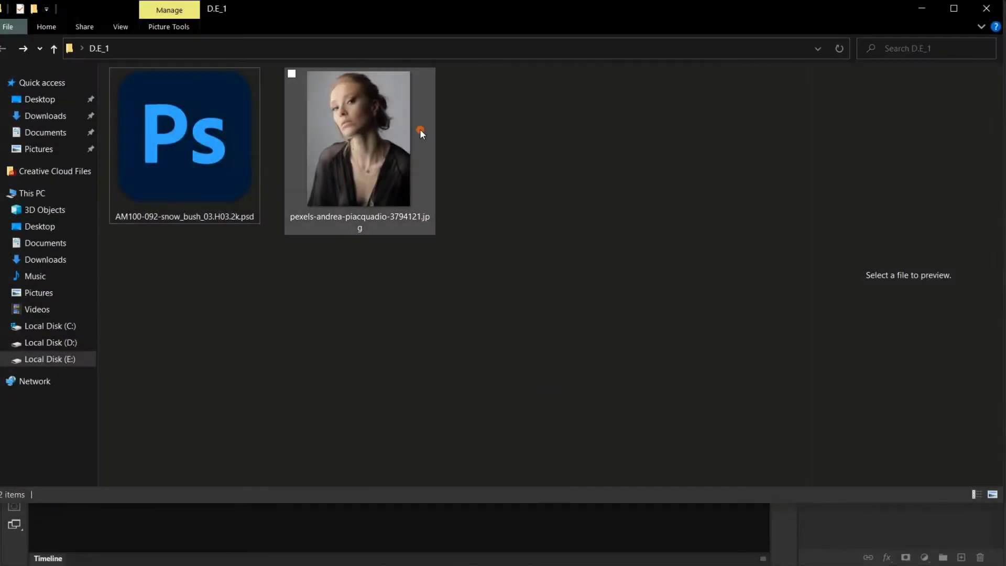
drag(419, 130, 457, 535)
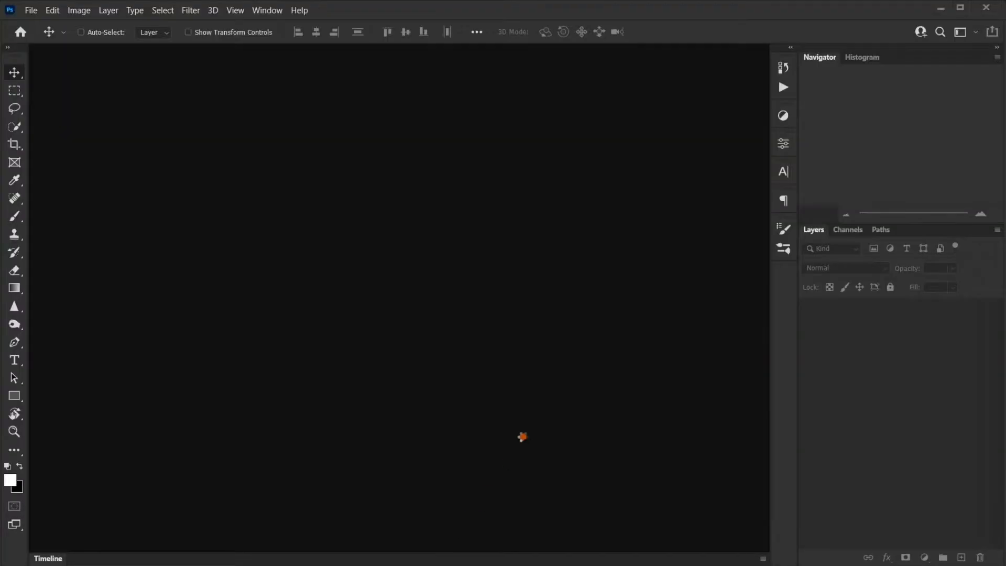
key(ctrl+plus)
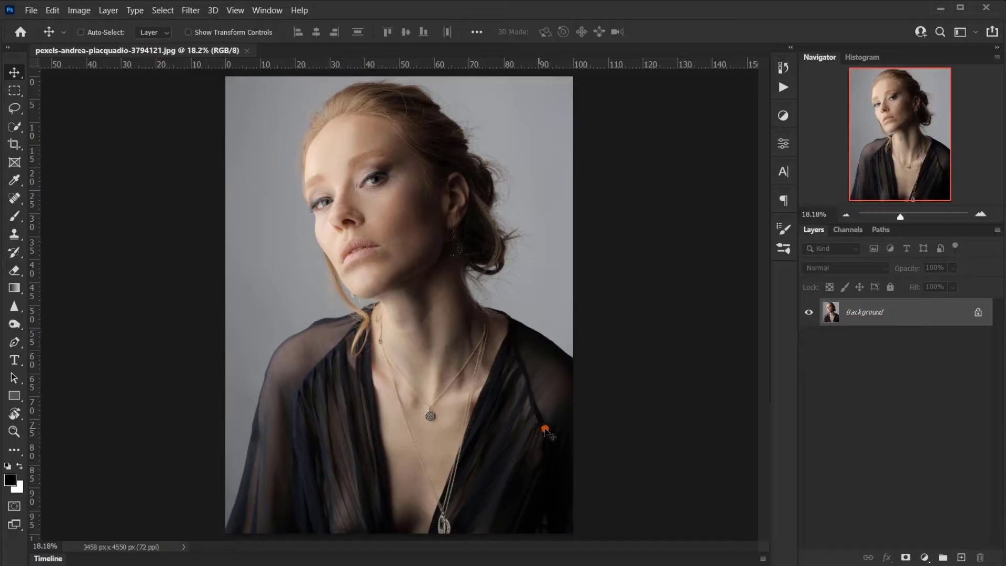
click(162, 10)
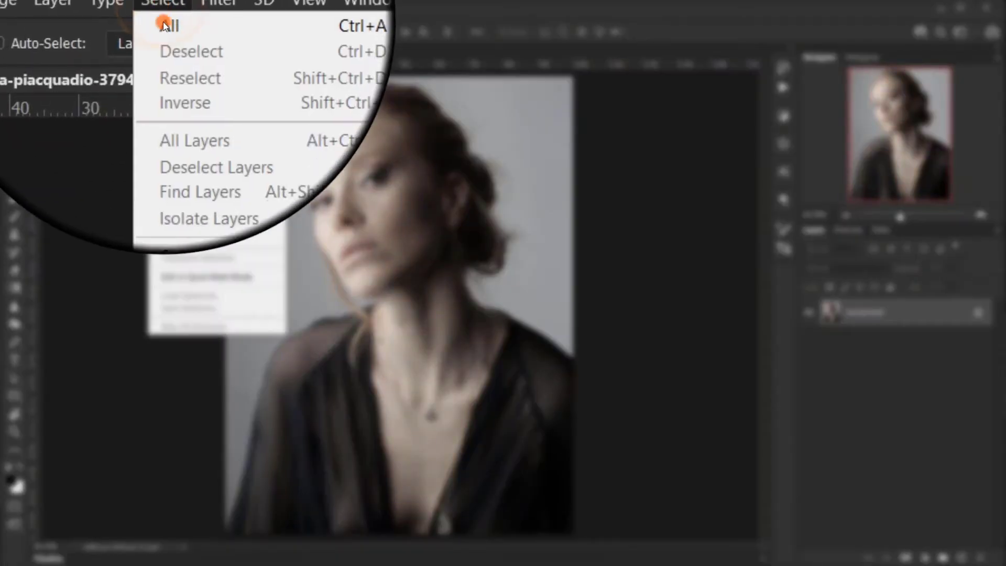
click(180, 167)
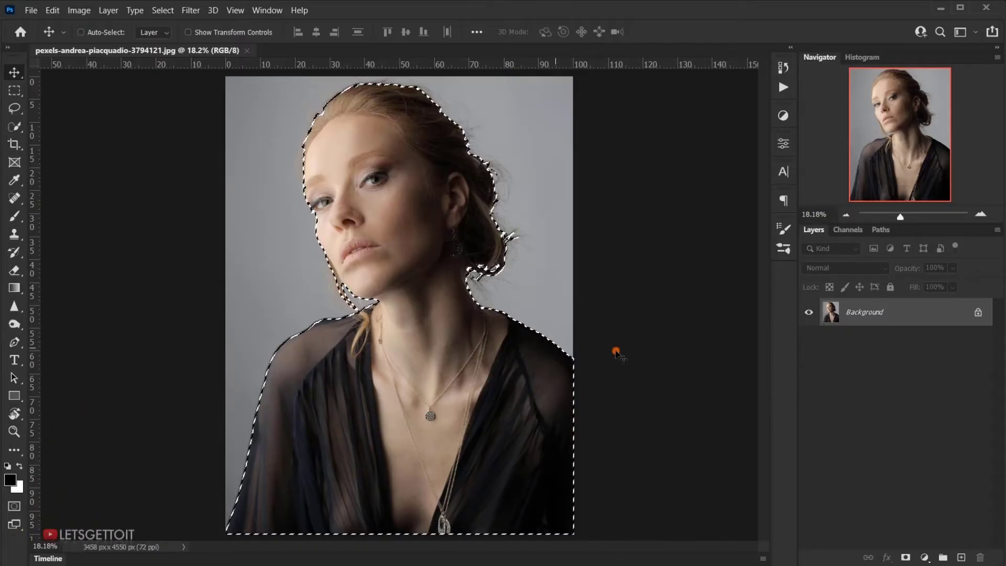
Add the missed part of the hair strand near the shoulder with the Quick Selection tool, and mask the layer with the selection.
scroll(346, 350, up, 5)
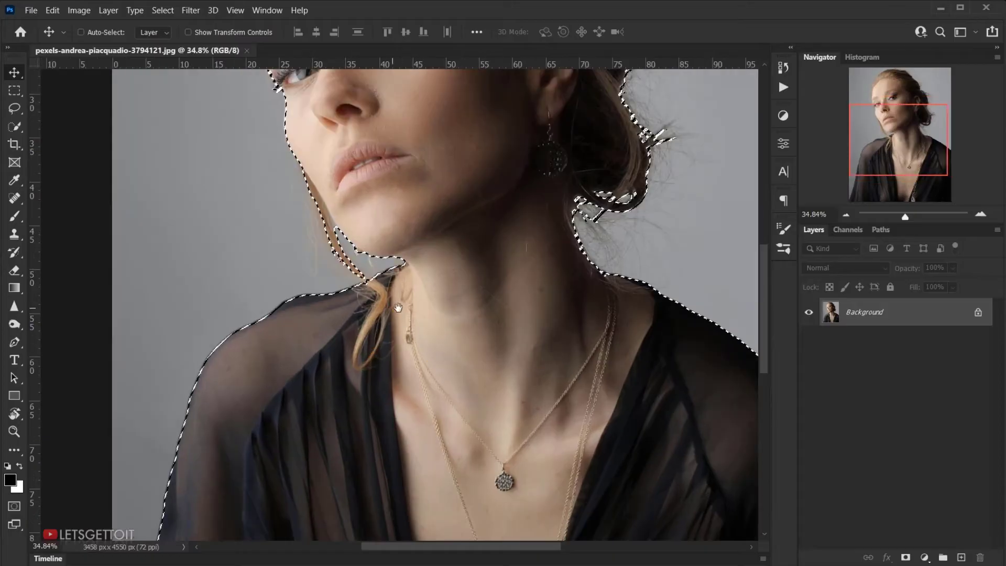
scroll(339, 359, up, 8)
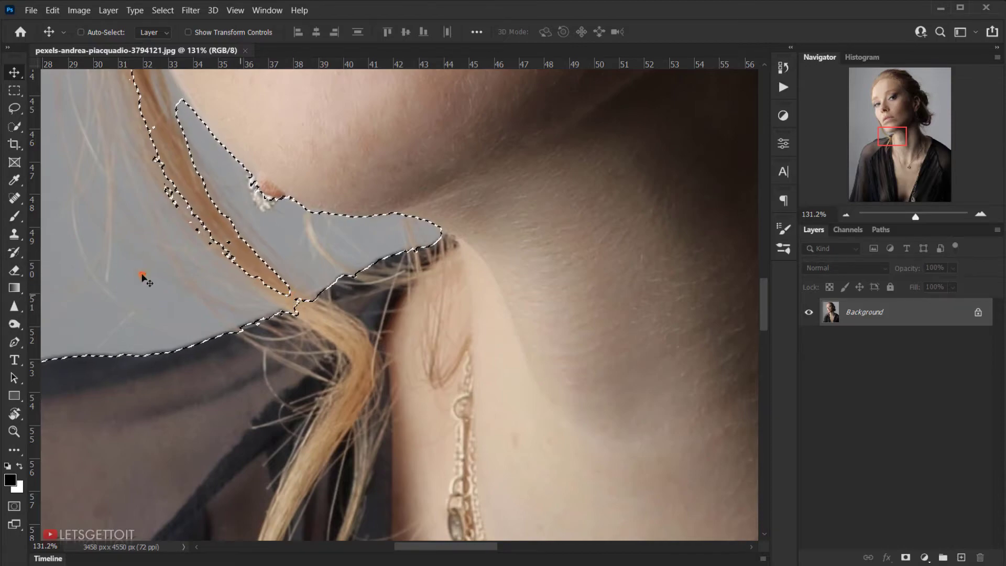
drag(15, 126, 55, 140)
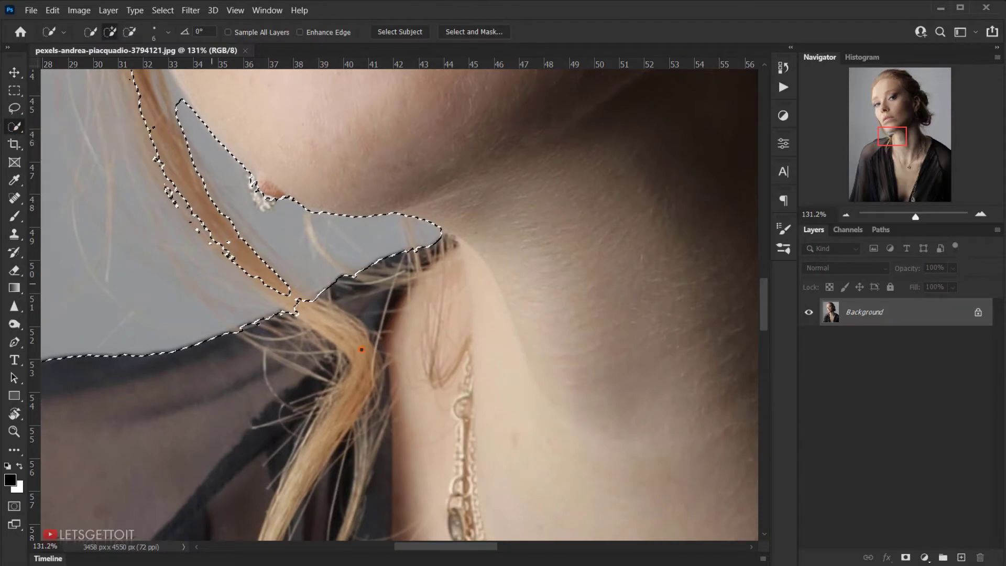
scroll(254, 231, up, 6)
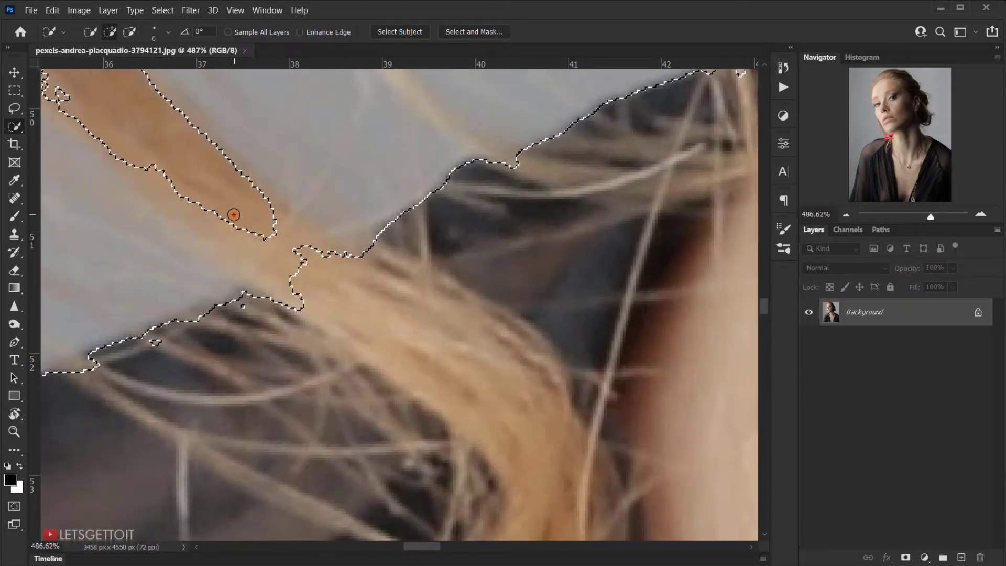
mouse_move(234, 216)
mouse_down()
mouse_move(287, 247)
mouse_move(308, 278)
mouse_move(217, 211)
mouse_move(287, 249)
mouse_move(297, 309)
mouse_move(370, 329)
mouse_up()
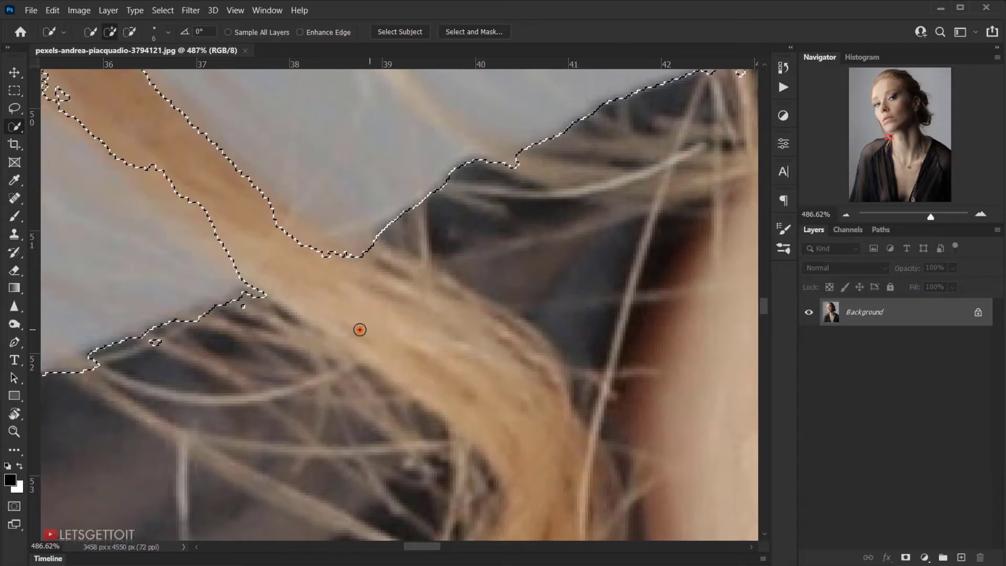
scroll(370, 331, down, 4)
key(ctrl+0)
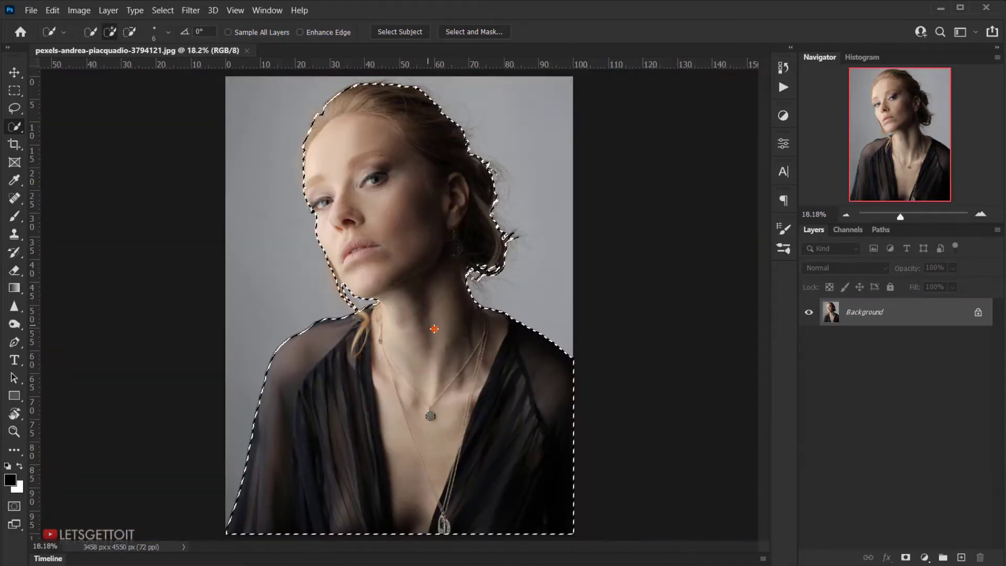
click(905, 557)
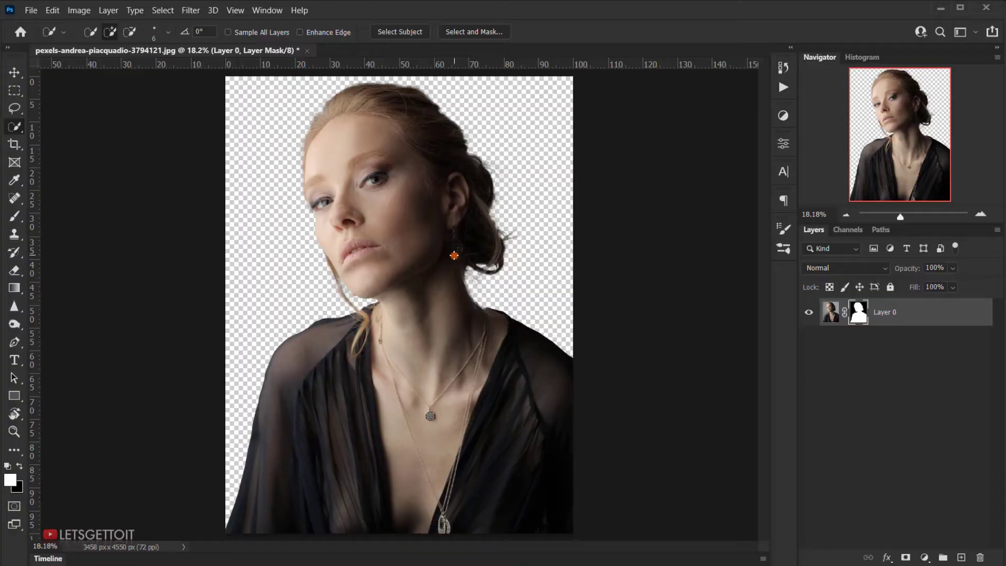
key(v)
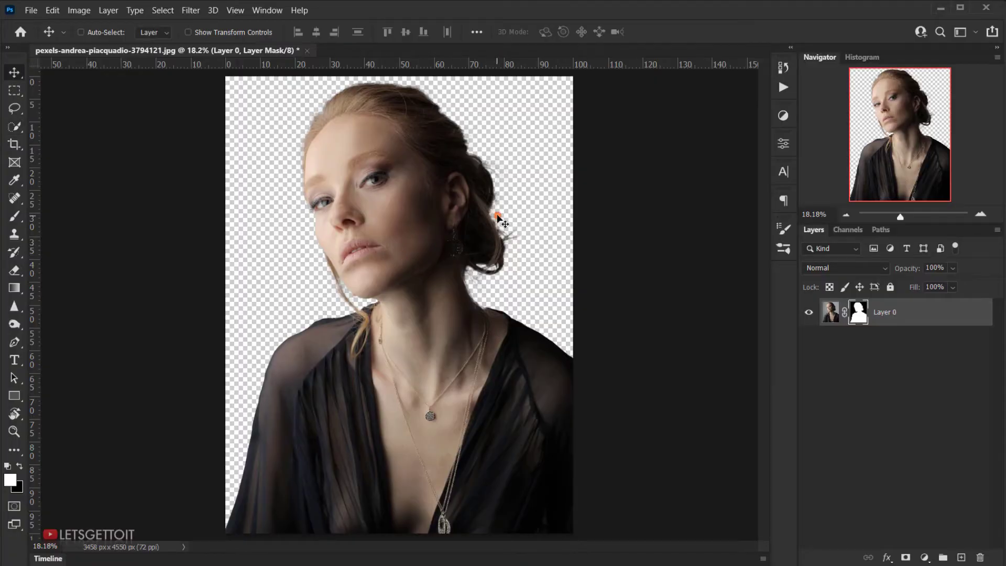
Create a new document 1920 pixels wide and 1080 pixels high at 72 pixels/inch with a white background.
click(25, 10)
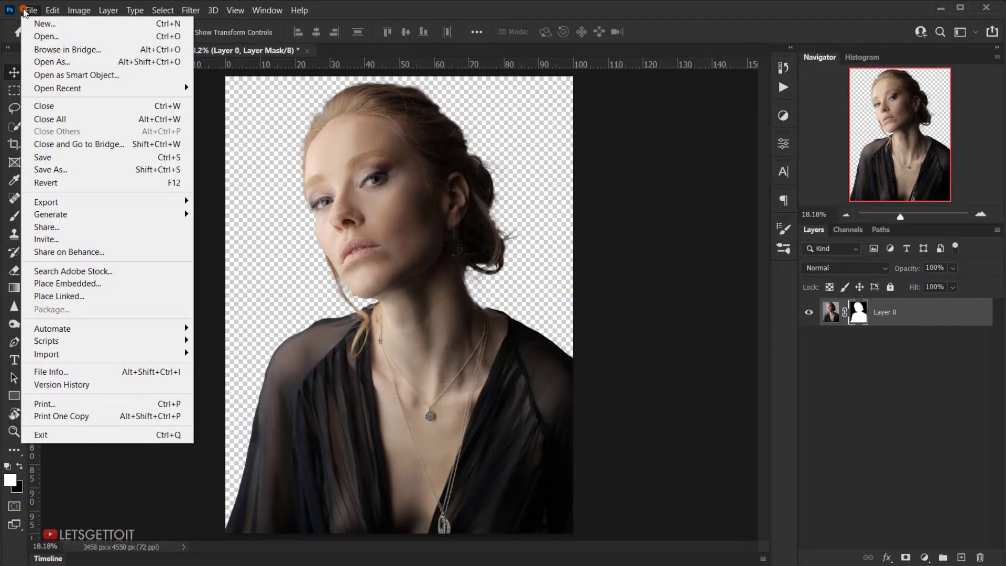
click(41, 24)
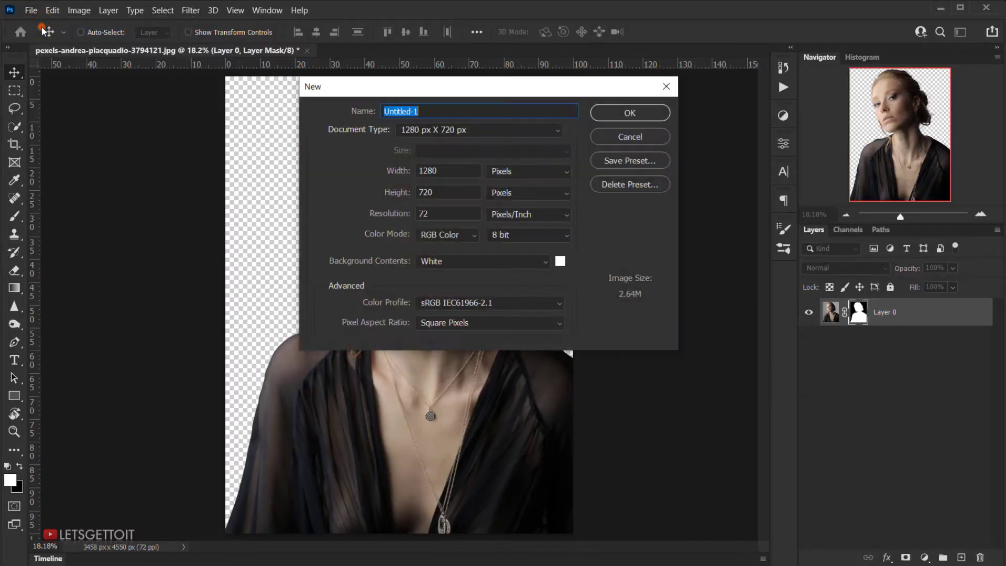
click(456, 171)
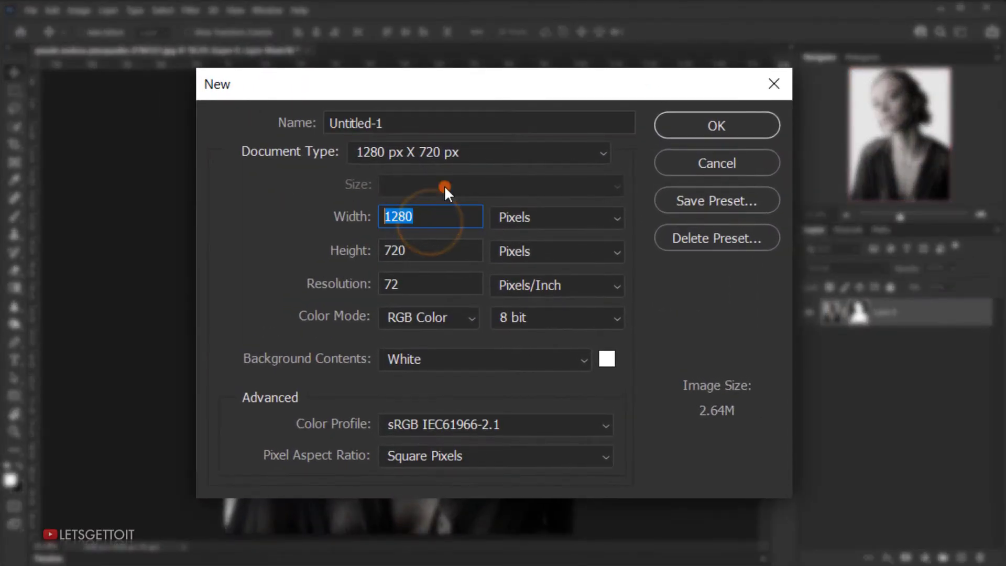
text(1920)
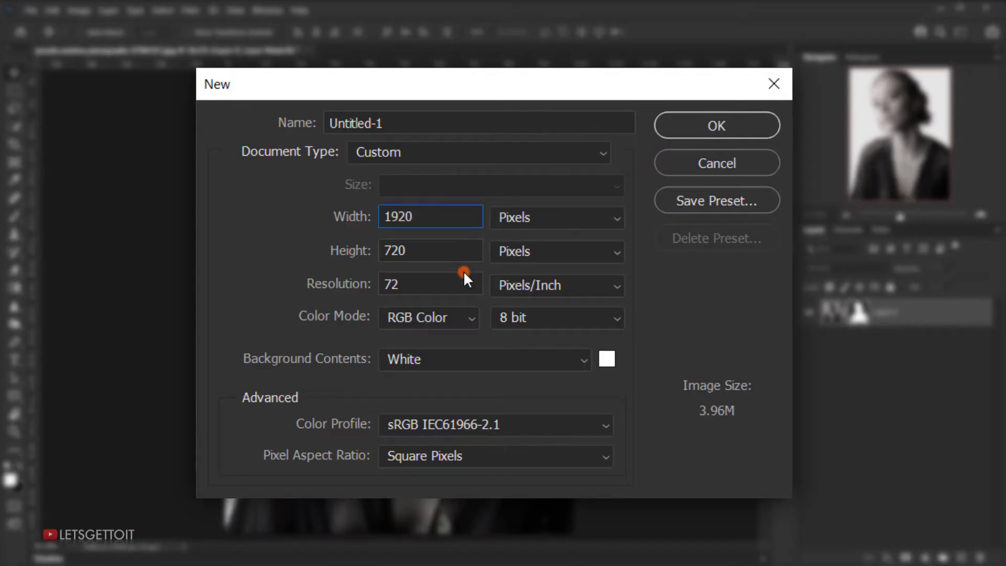
click(449, 247)
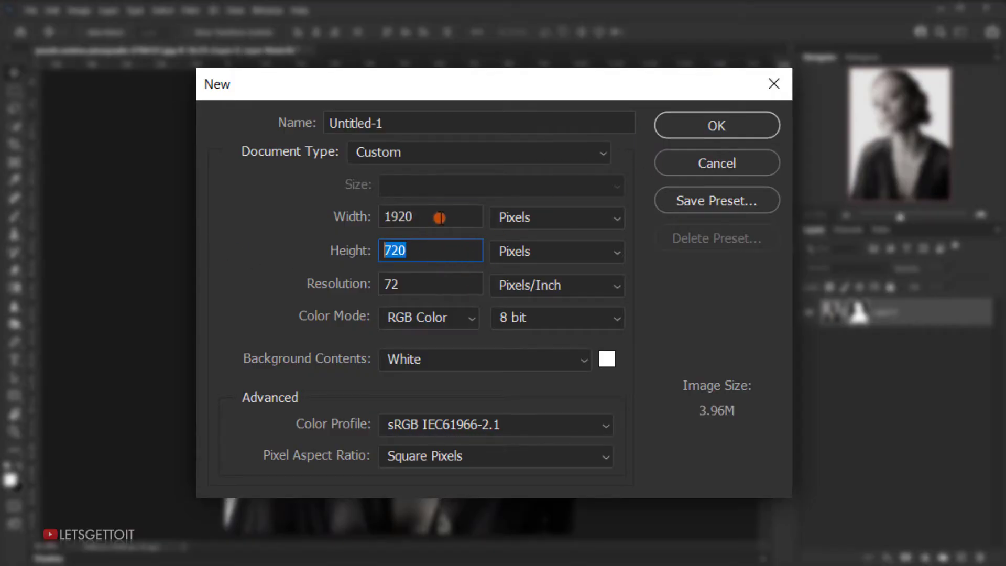
text(105)
key(BackSpace)
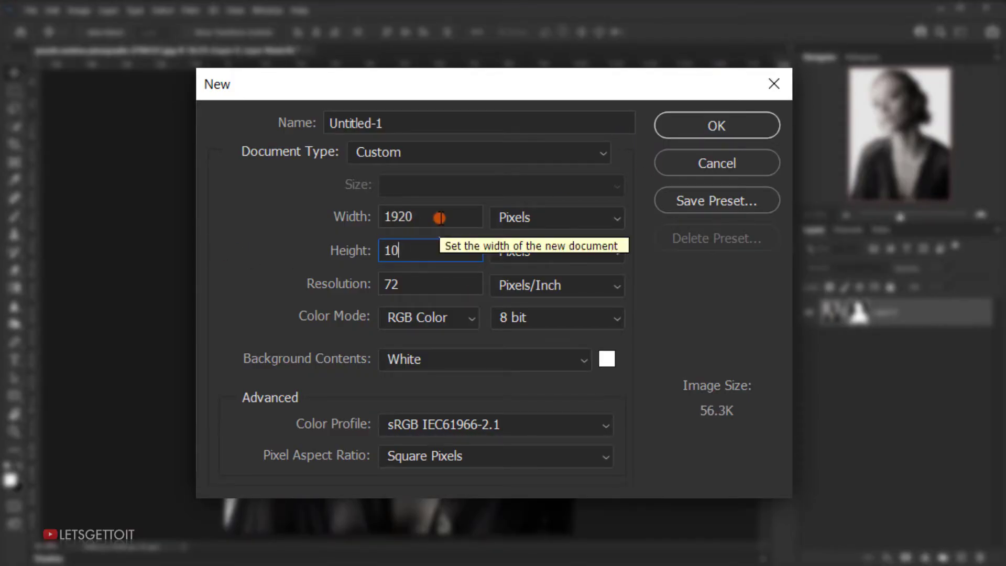
text(80)
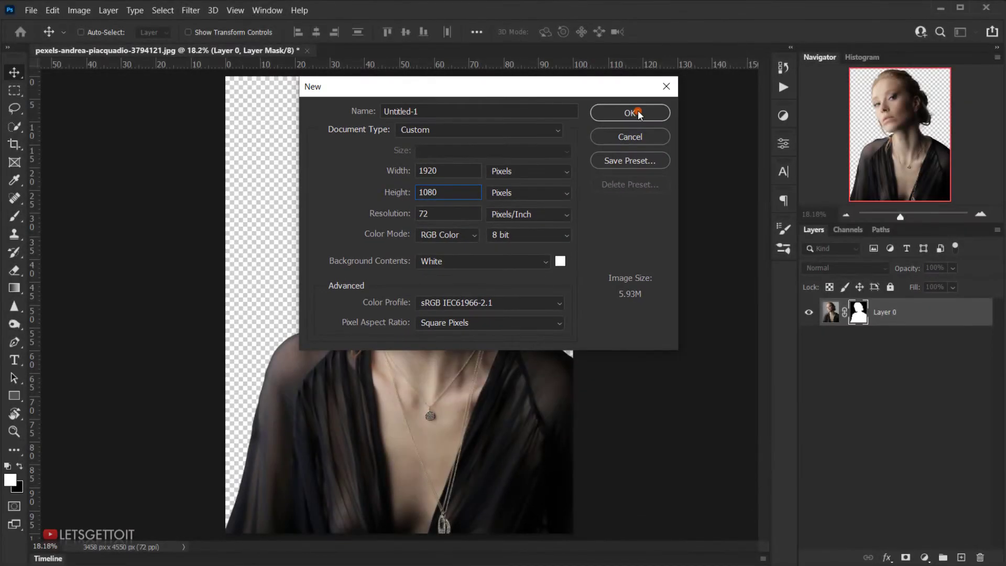
click(650, 115)
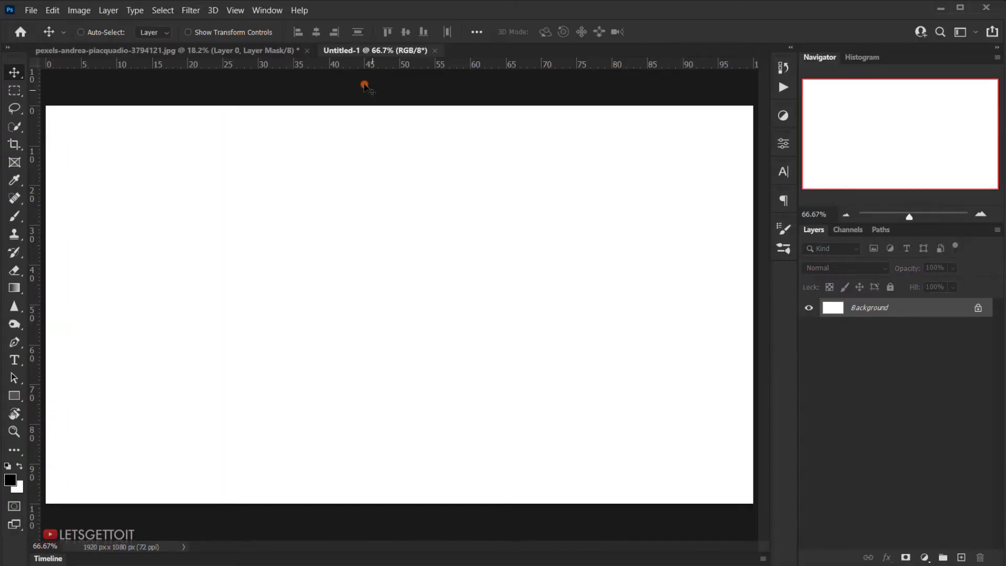
Copy the masked portrait into the new document and scale it to 38.88%, centered horizontally with its upper edge on the canvas edge.
click(254, 53)
drag(406, 204, 292, 220)
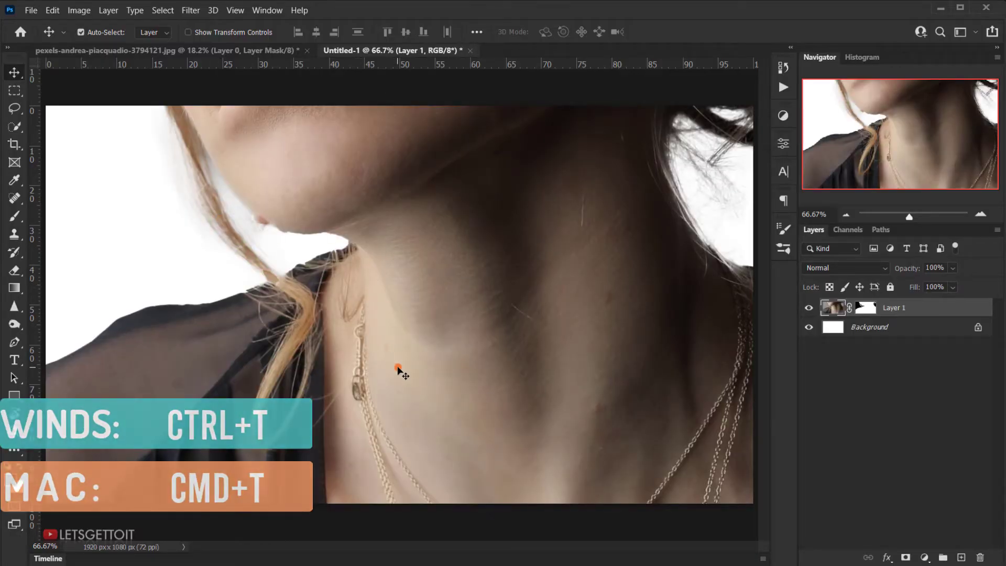
key(ctrl+t)
key(ctrl+0)
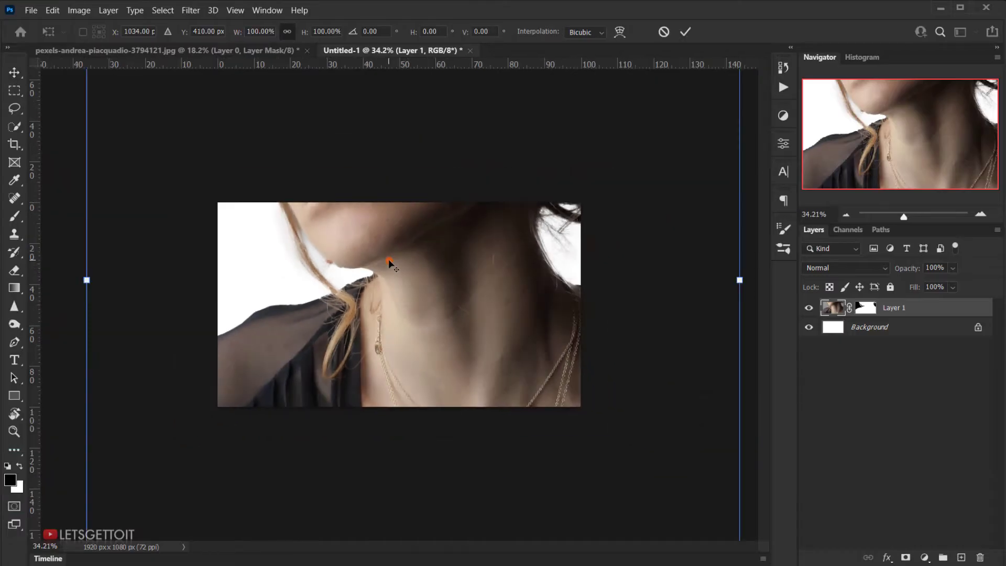
drag(685, 284, 500, 375)
drag(390, 204, 390, 220)
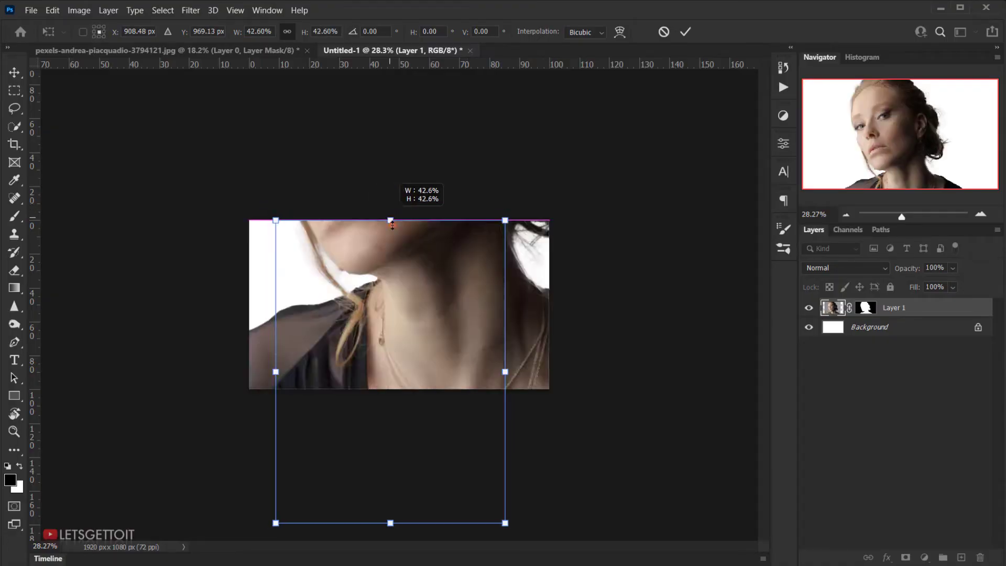
drag(389, 523, 390, 496)
drag(414, 357, 417, 358)
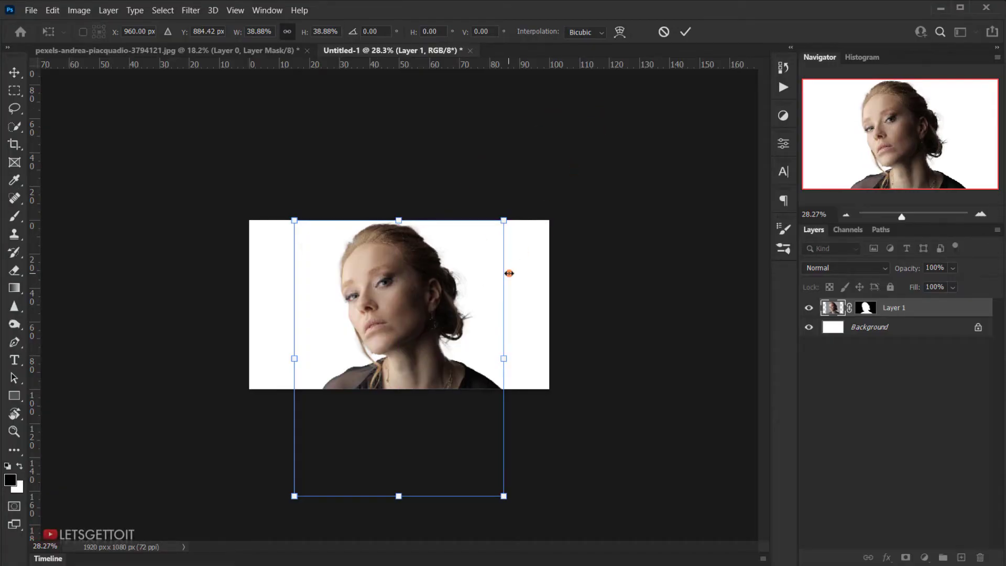
key(Return)
key(ctrl+0)
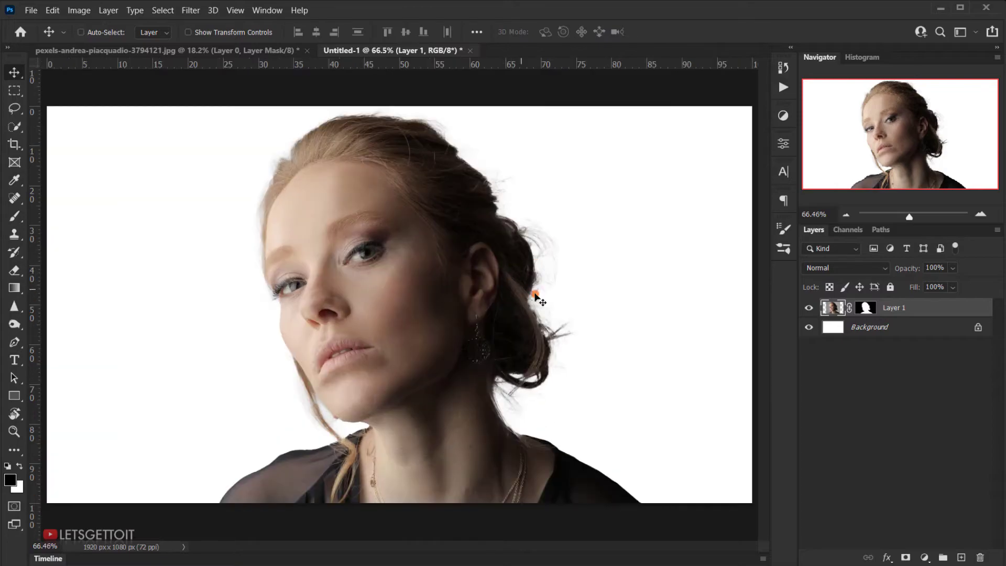
Rename the portrait layer as Model and delete the white Background layer.
double_click(894, 308)
key(Return)
click(919, 326)
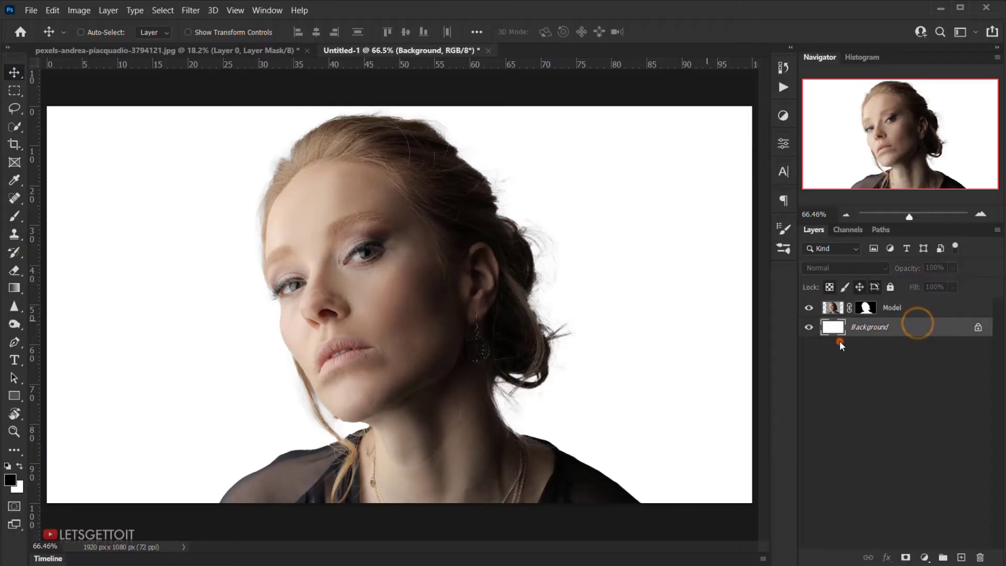
key(Delete)
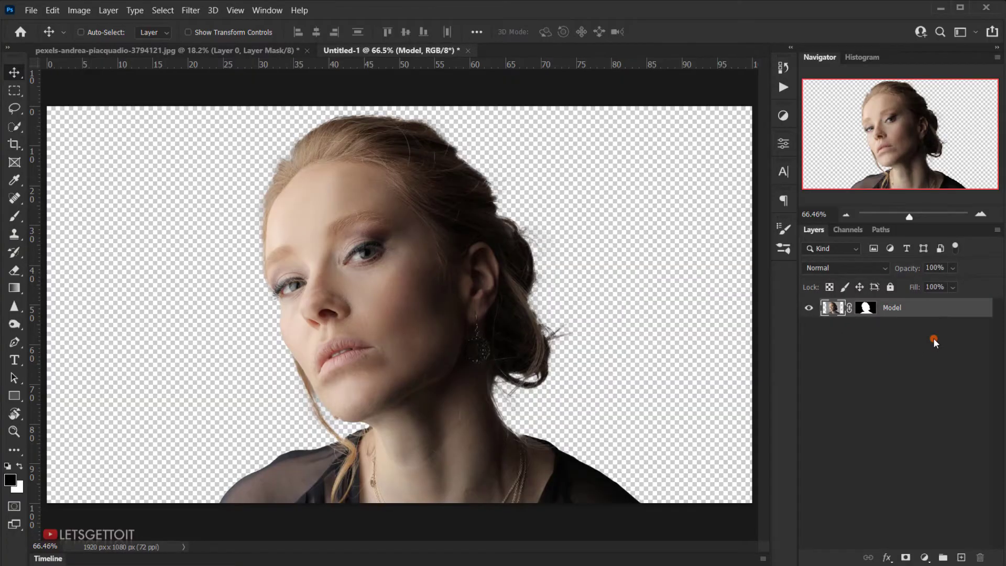
Add a Solid Color fill layer in a light blue-gray and place it beneath the Model layer.
click(926, 558)
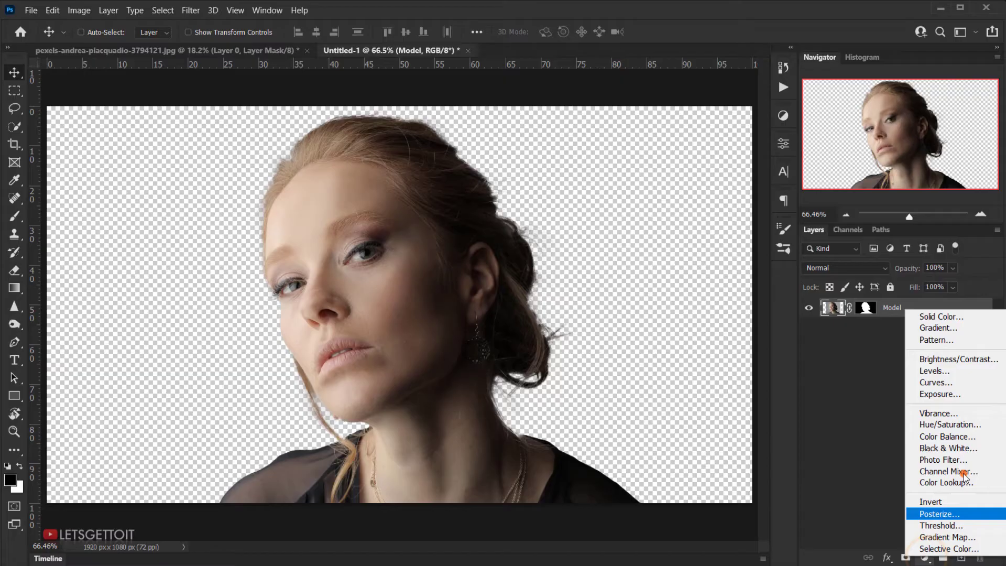
click(957, 316)
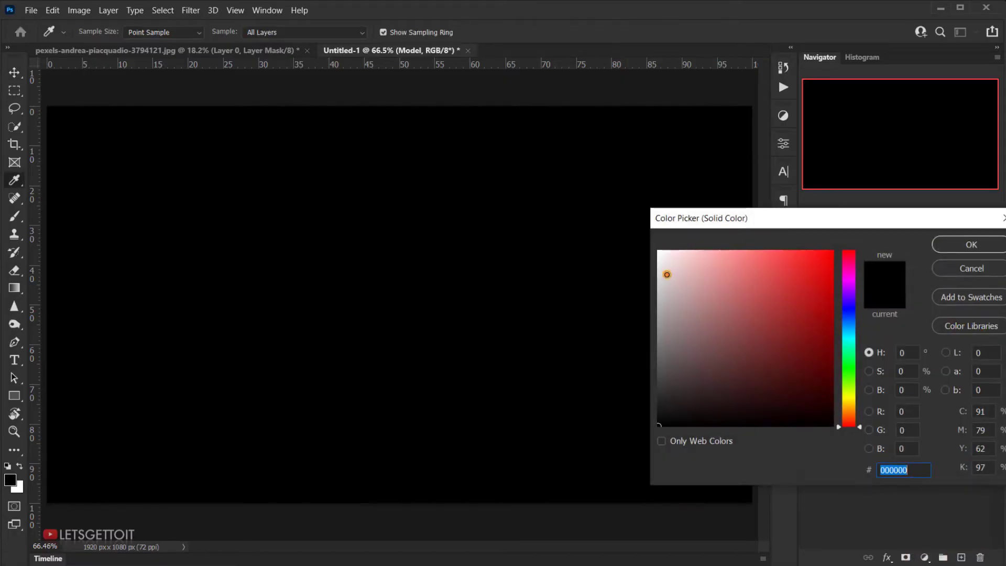
click(662, 273)
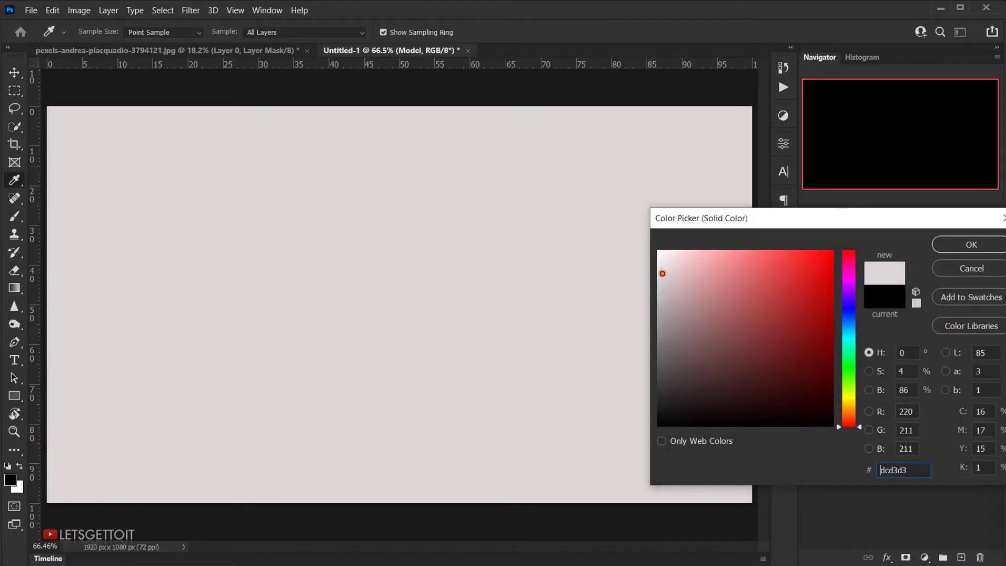
click(662, 273)
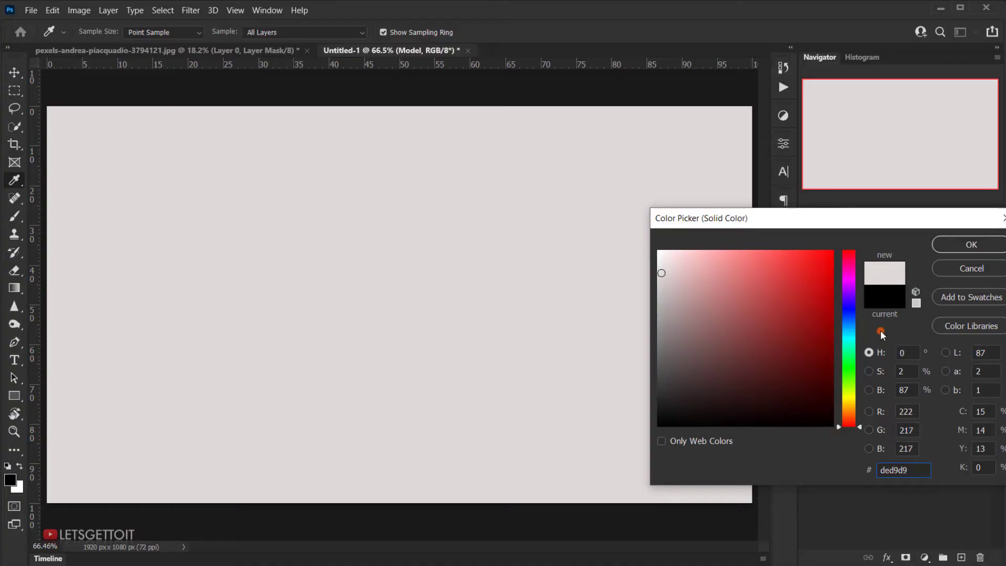
click(848, 322)
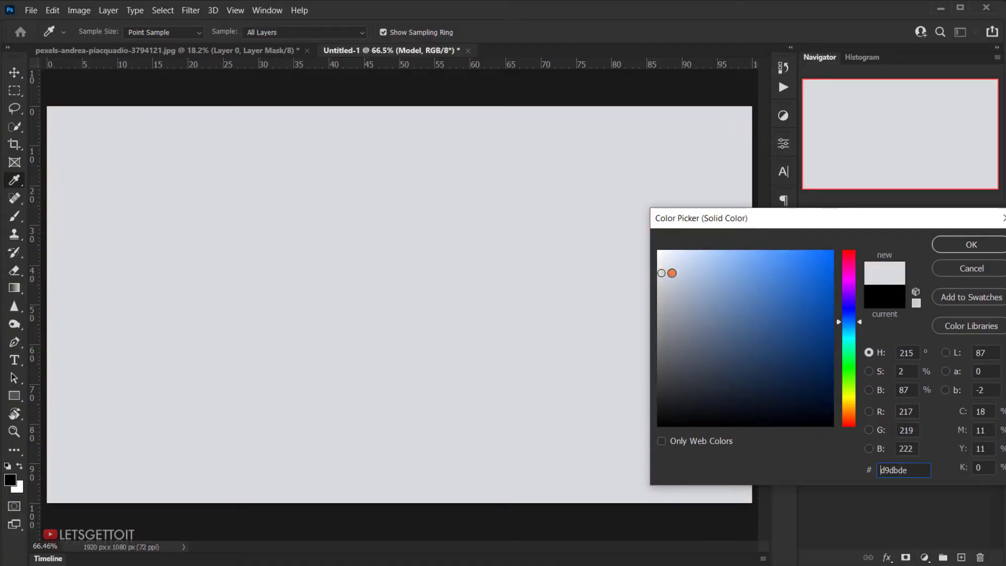
click(667, 275)
click(970, 245)
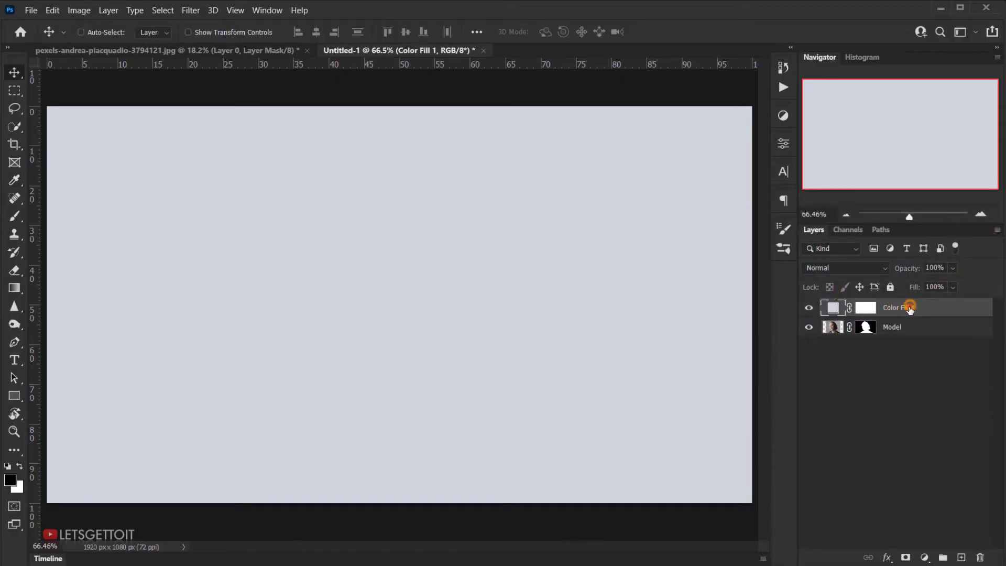
drag(909, 310, 937, 341)
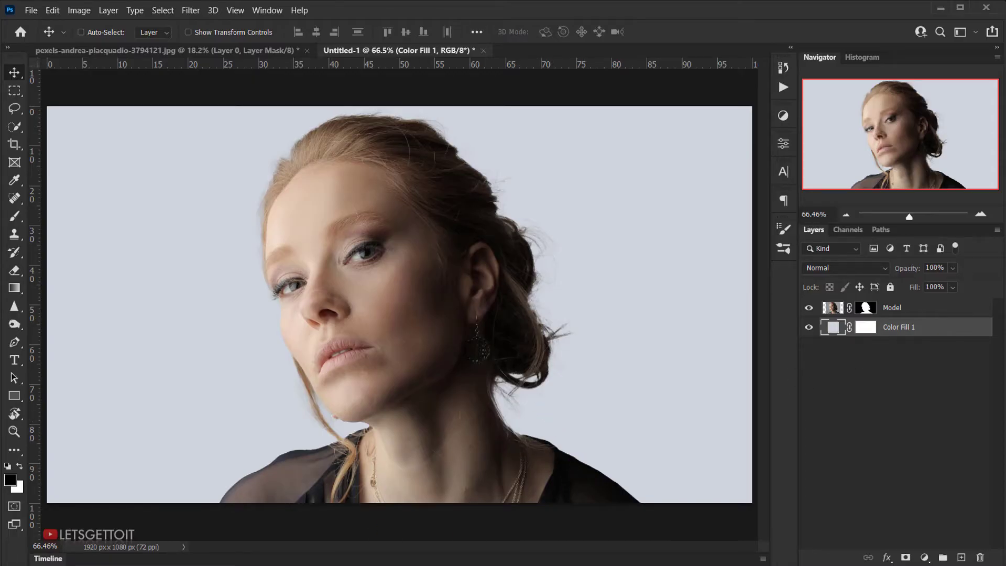
Open AM100-092-snow_bush_03.H03.2k.psd from the D.E_1 folder in Photoshop and hide its Shadows and Background layers.
key(alt+Tab)
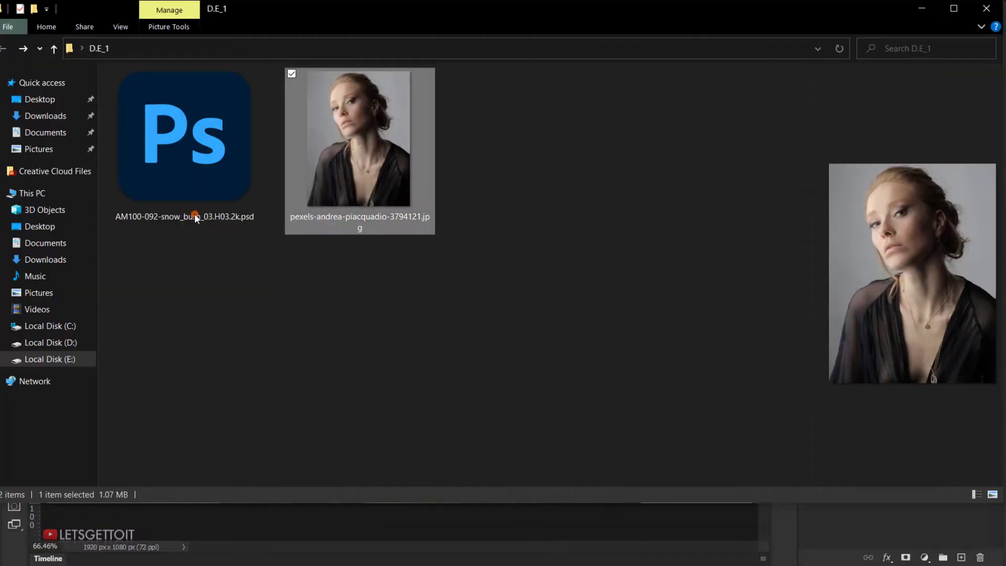
click(207, 163)
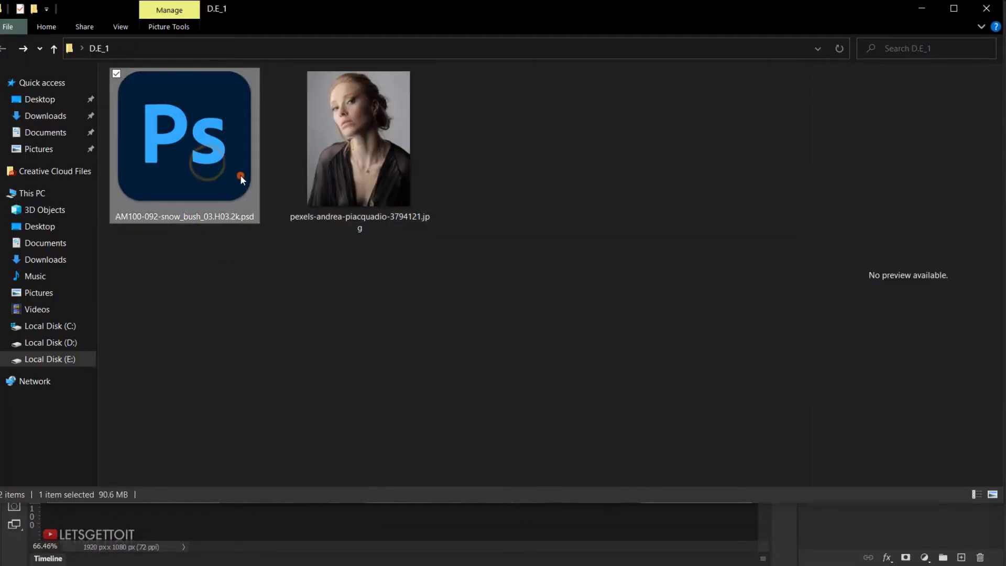
double_click(200, 137)
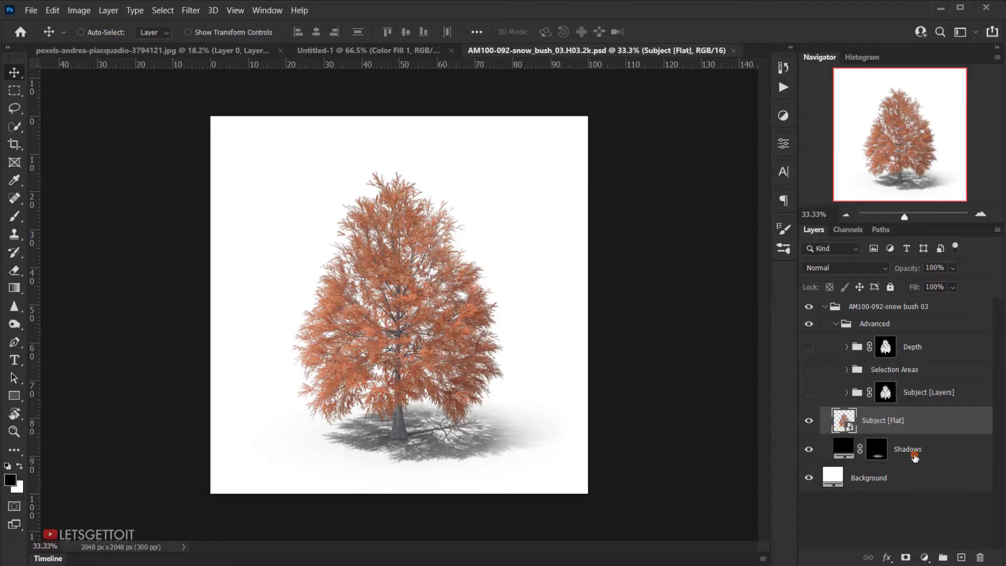
click(907, 451)
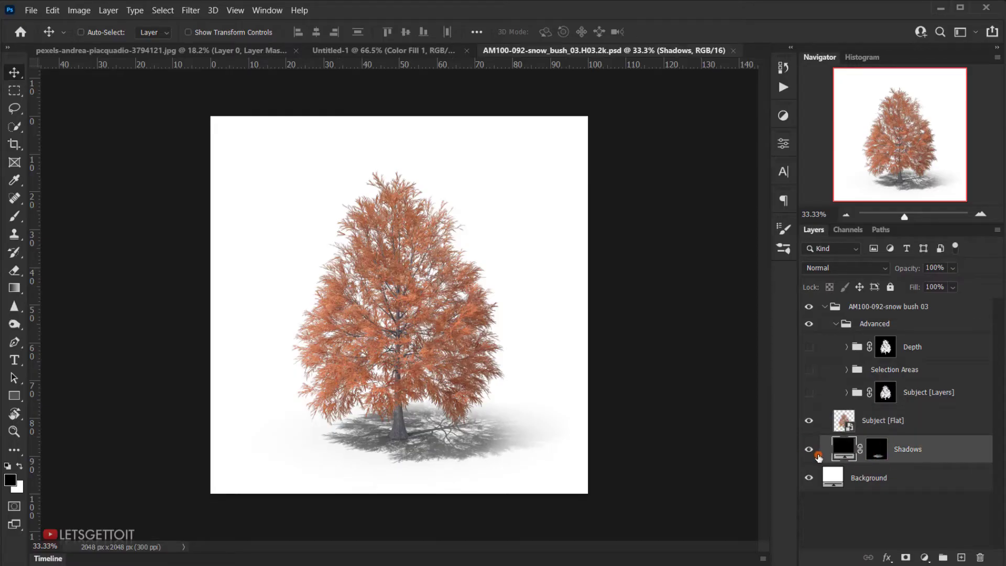
click(813, 451)
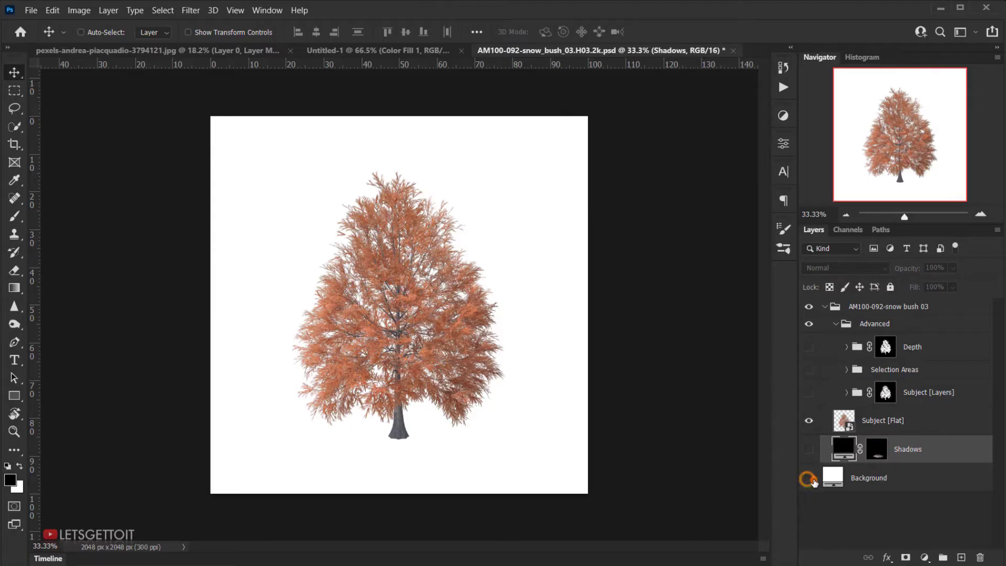
click(809, 477)
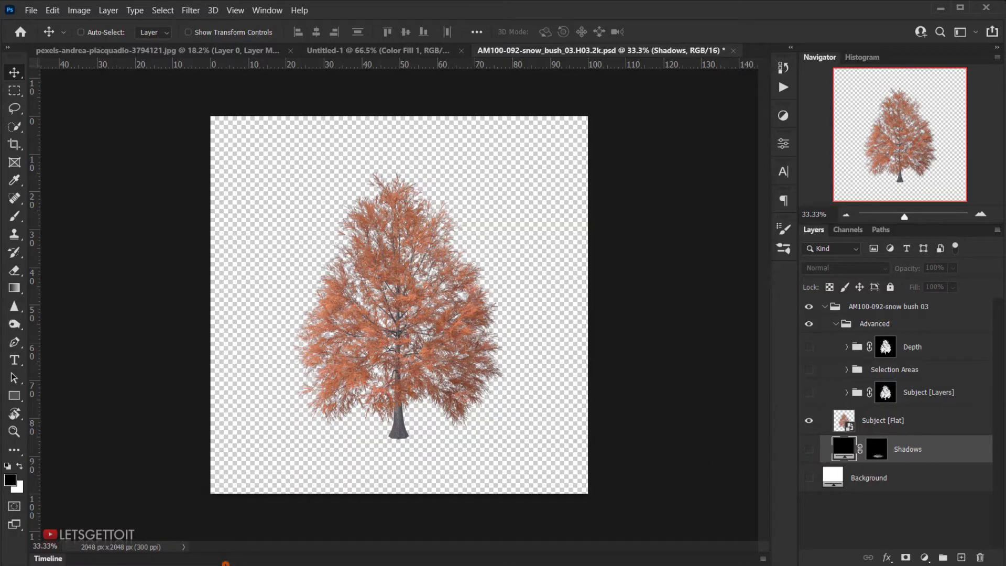
Switch to Microsoft Edge, open the Envato Elements website and go to its 3D category.
key(super)
scroll(152, 441, down, 3)
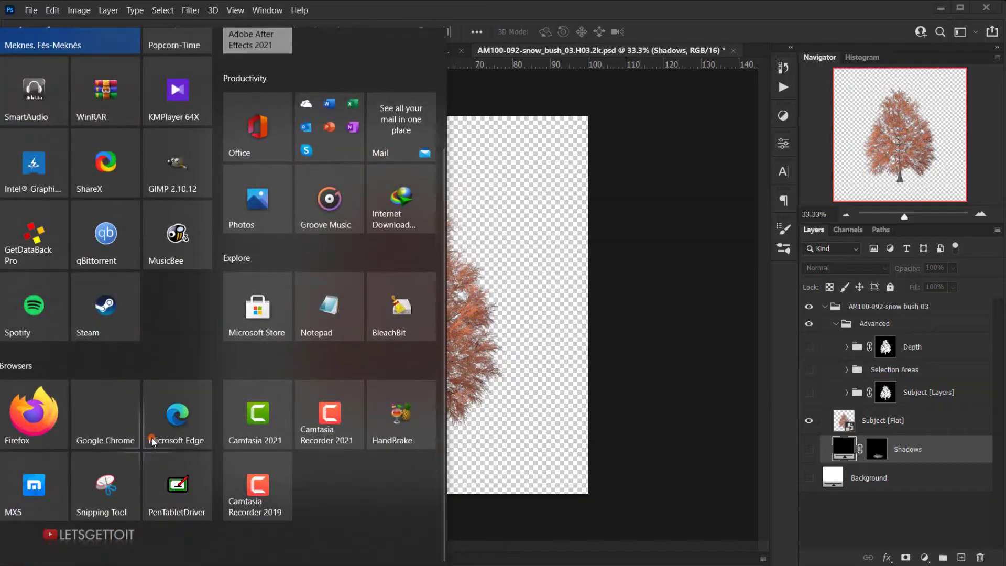
click(170, 435)
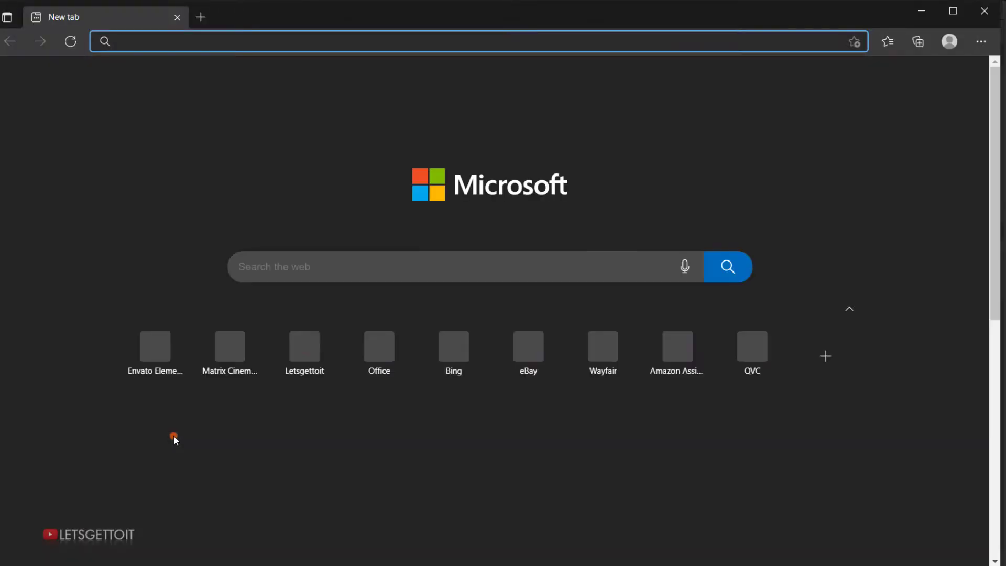
click(164, 357)
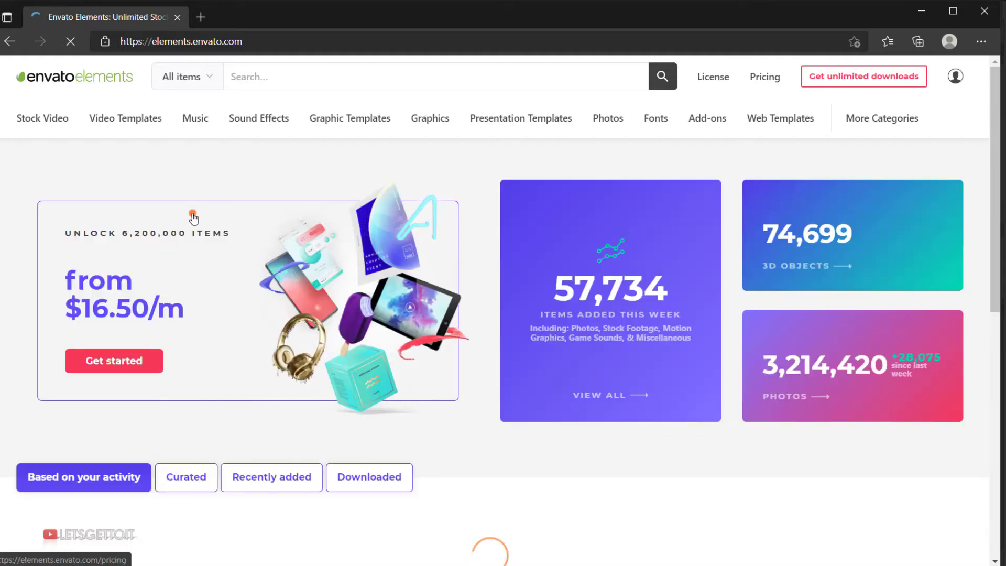
mouse_move(850, 124)
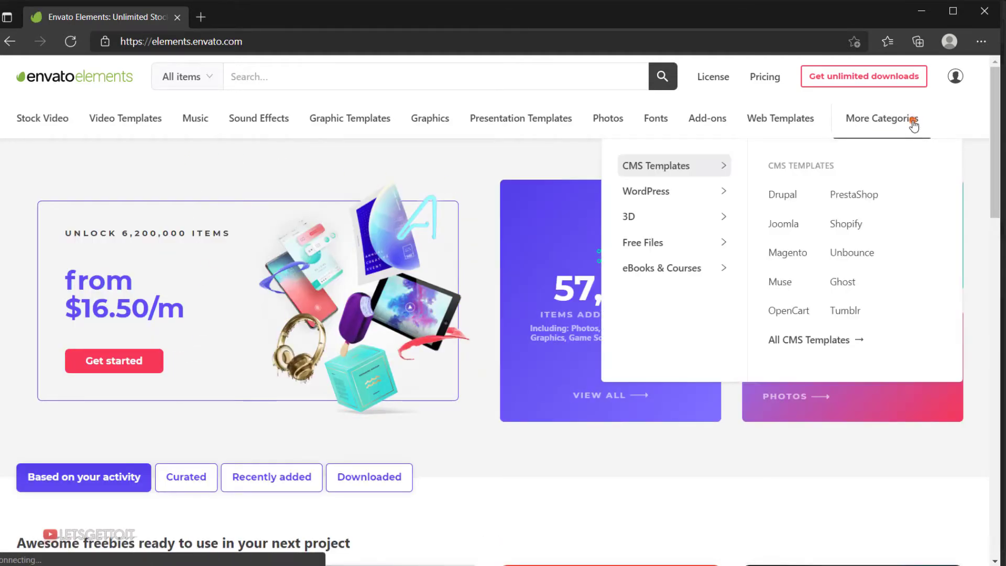
click(662, 218)
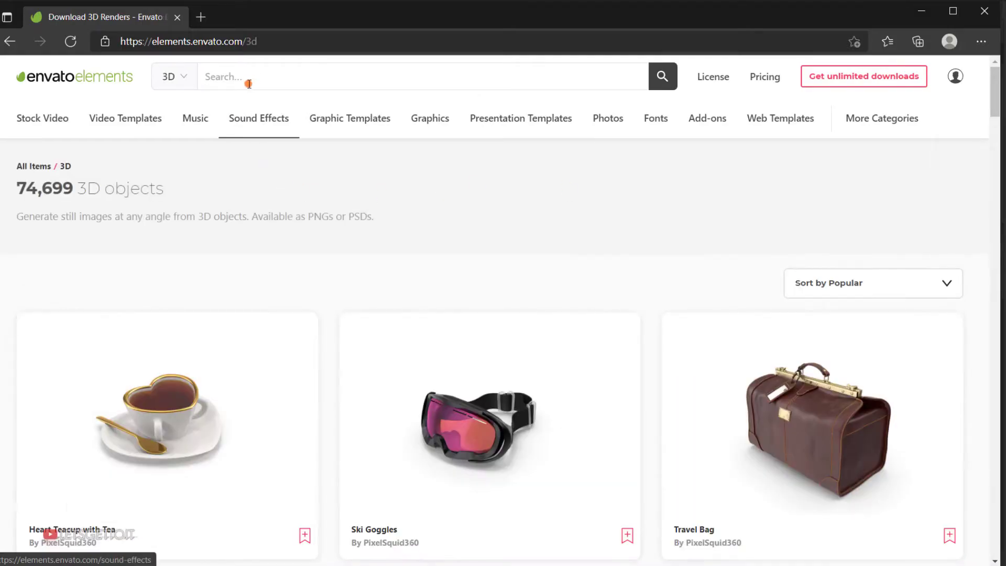
Search the Envato Elements 3D category for "autumn tree".
click(249, 79)
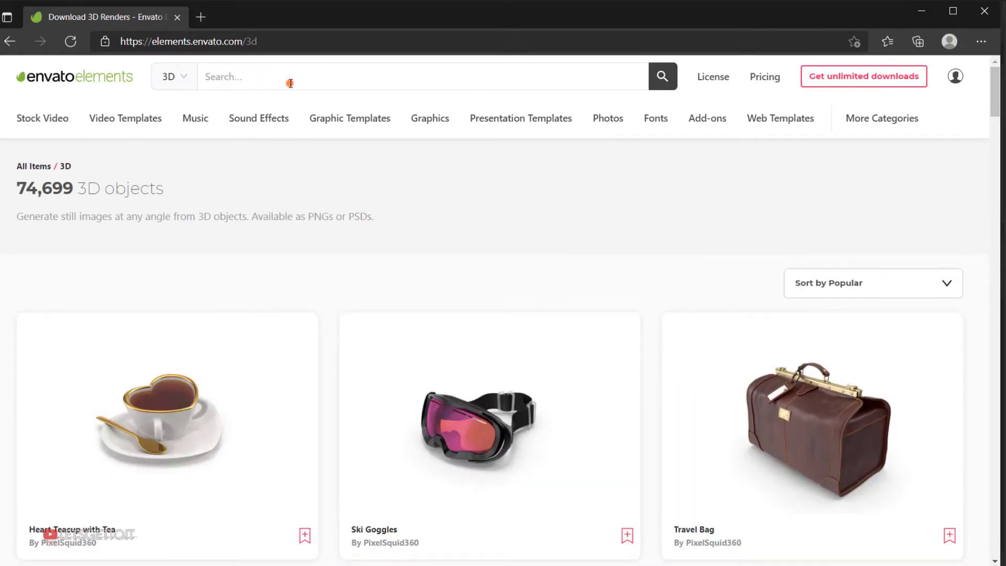
text(Autumn)
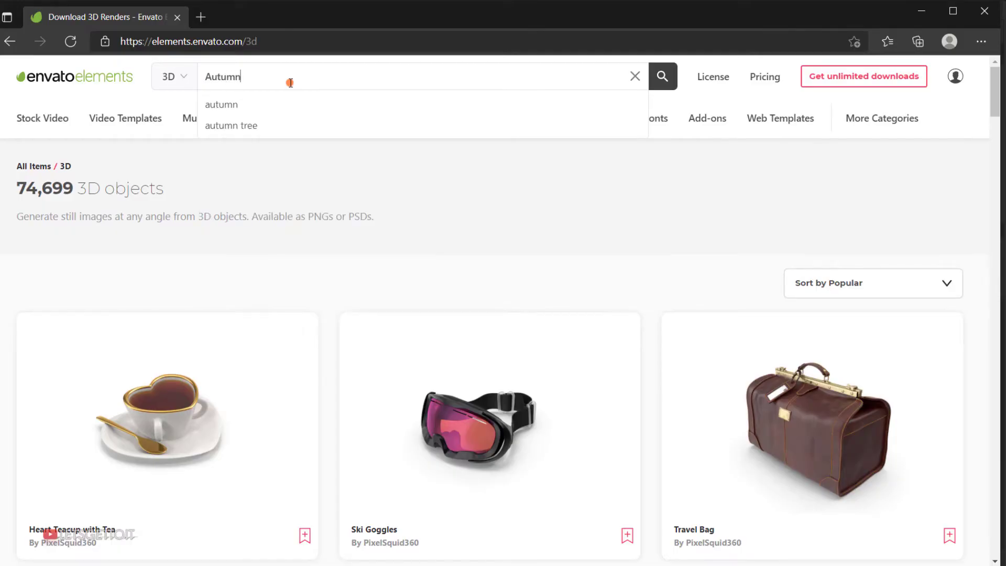
click(230, 128)
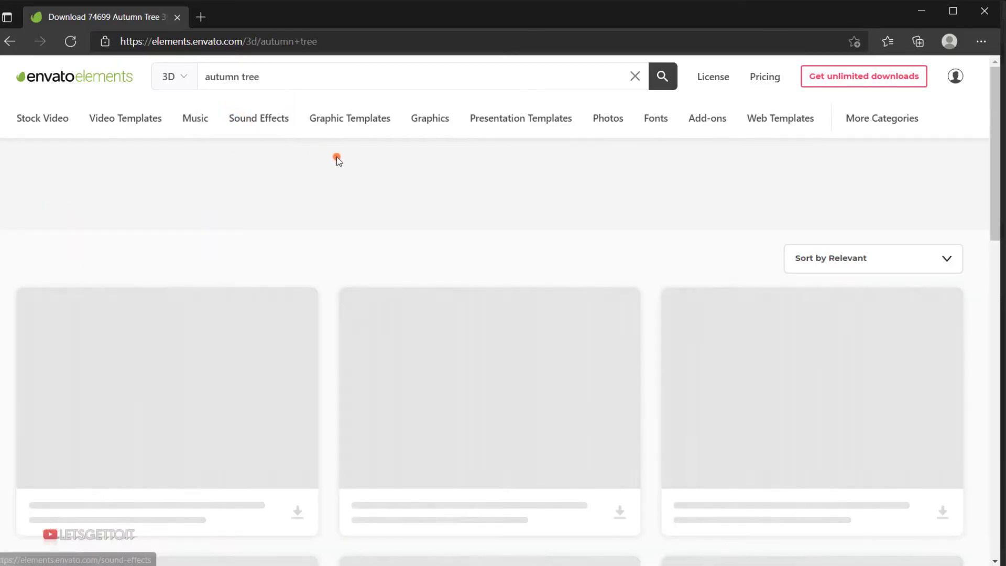
Look through the autumn tree search results to compare the available 3D tree models.
scroll(367, 157, down, 4)
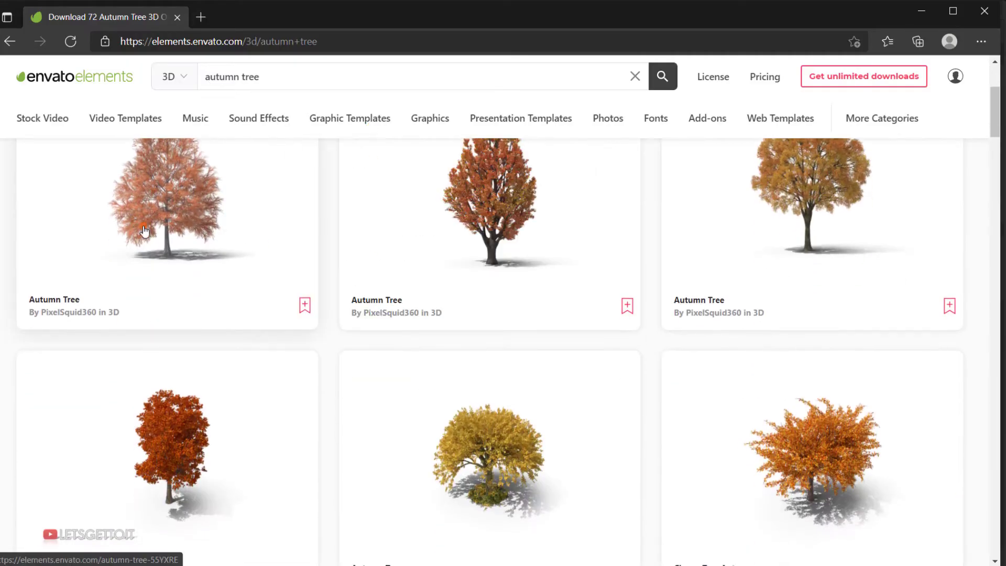
scroll(144, 231, up, 4)
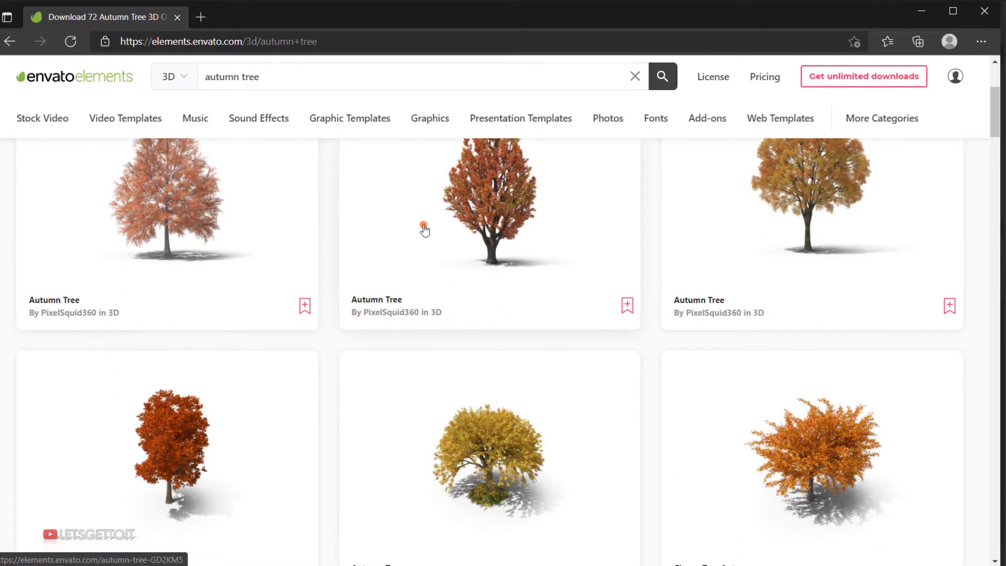
scroll(818, 300, up, 1)
scroll(817, 300, up, 2)
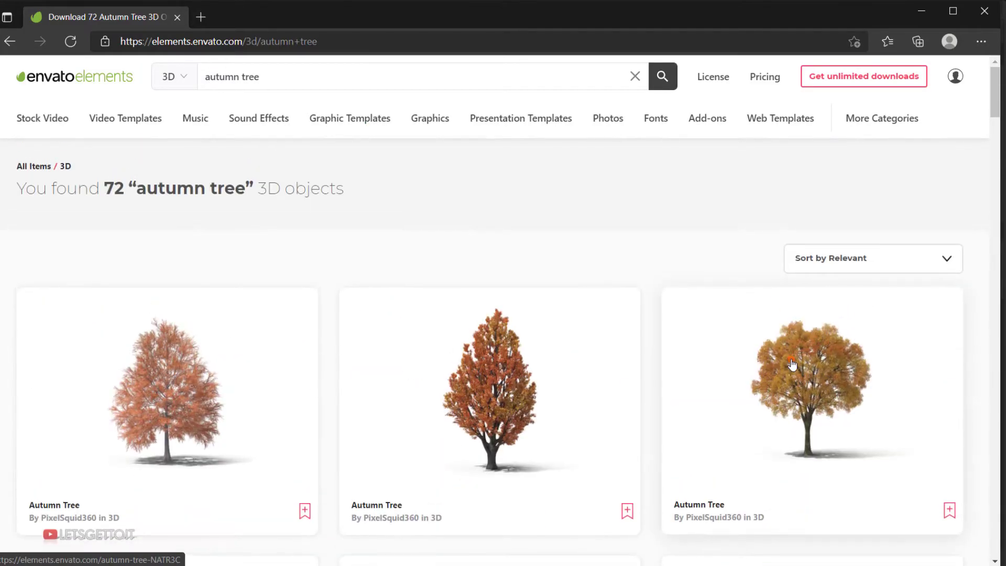
scroll(828, 307, down, 7)
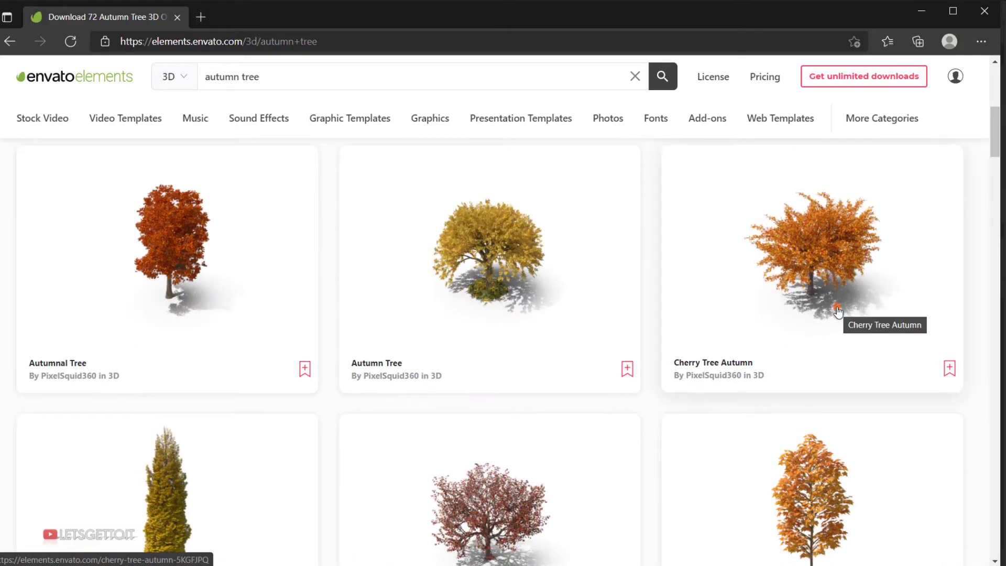
scroll(853, 289, down, 6)
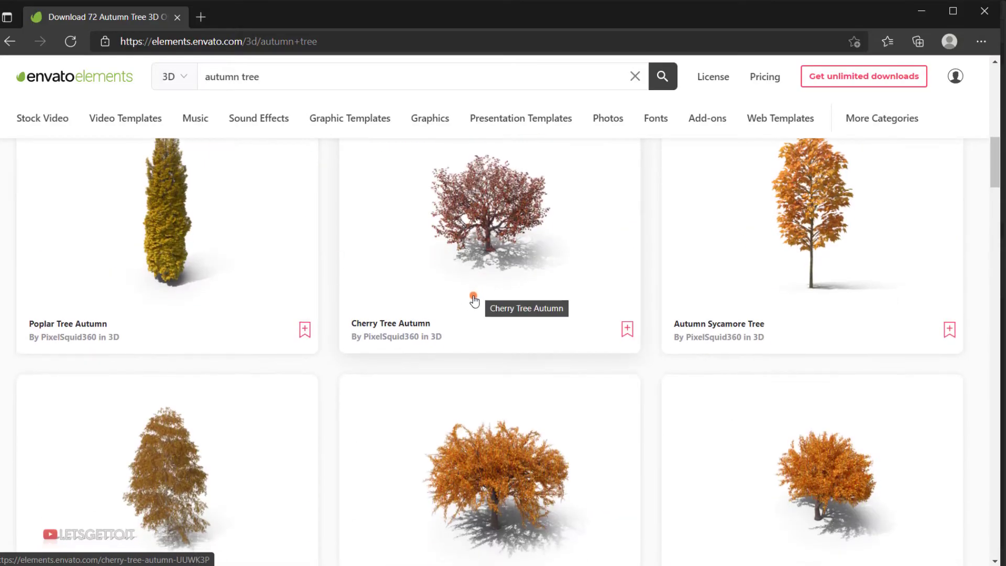
scroll(472, 294, down, 6)
scroll(464, 313, down, 4)
scroll(225, 353, down, 6)
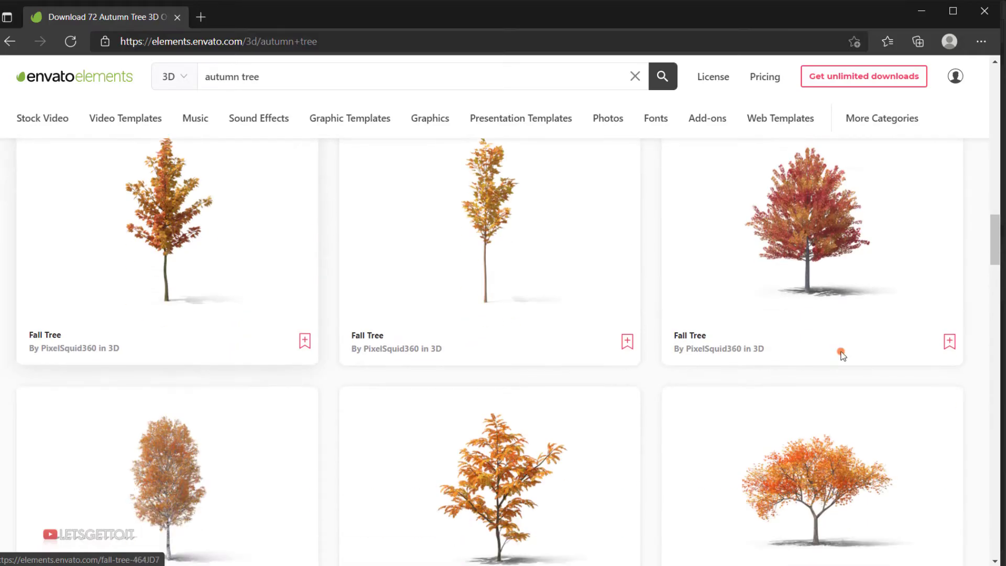
scroll(449, 449, up, 5)
scroll(227, 348, down, 4)
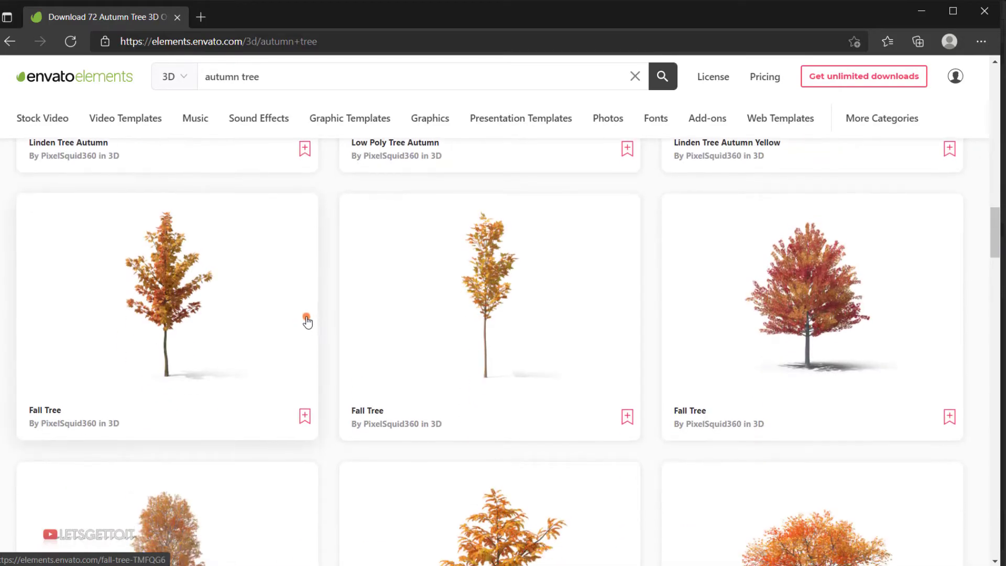
scroll(324, 310, down, 6)
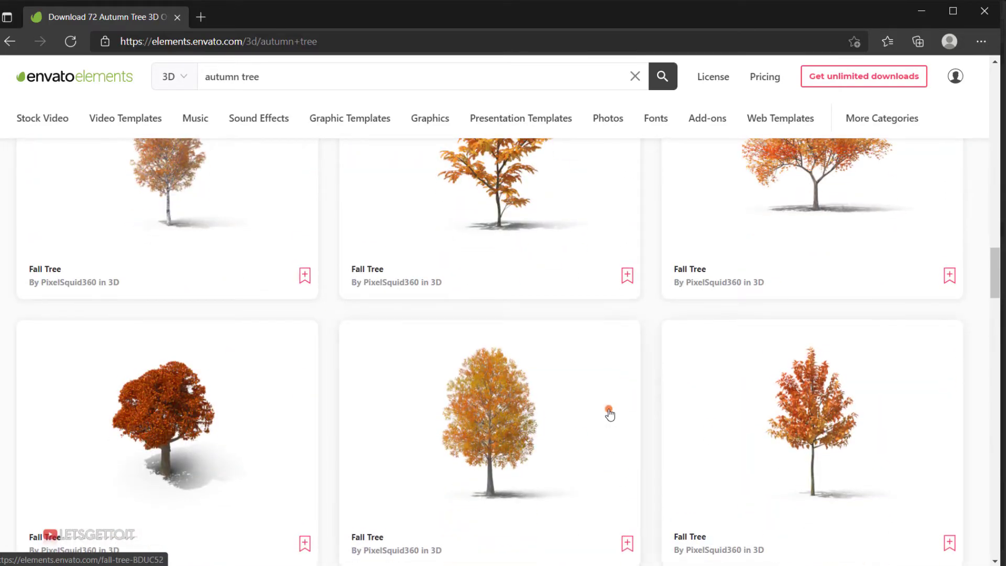
scroll(786, 381, down, 3)
scroll(786, 381, down, 3)
scroll(786, 388, up, 15)
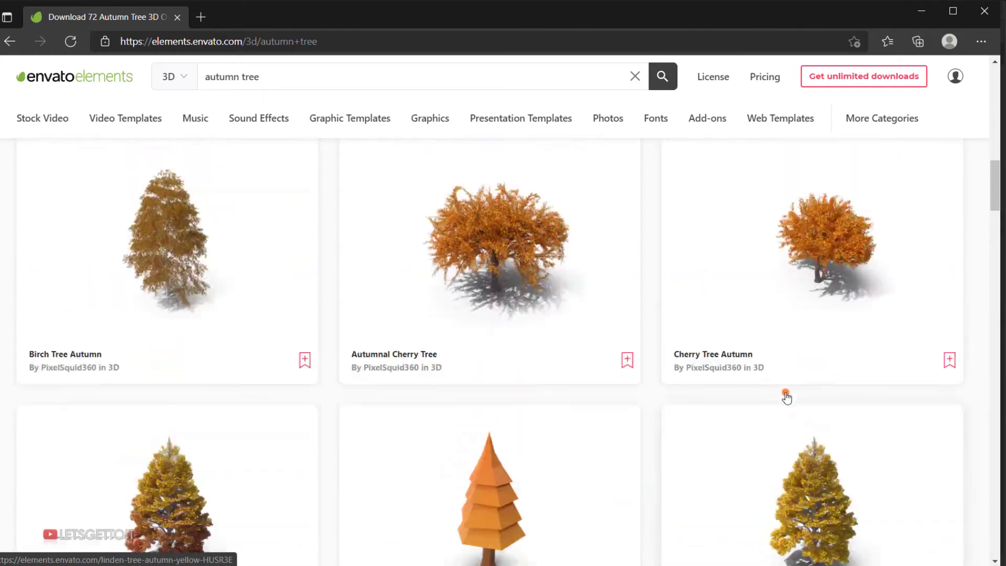
scroll(786, 397, up, 5)
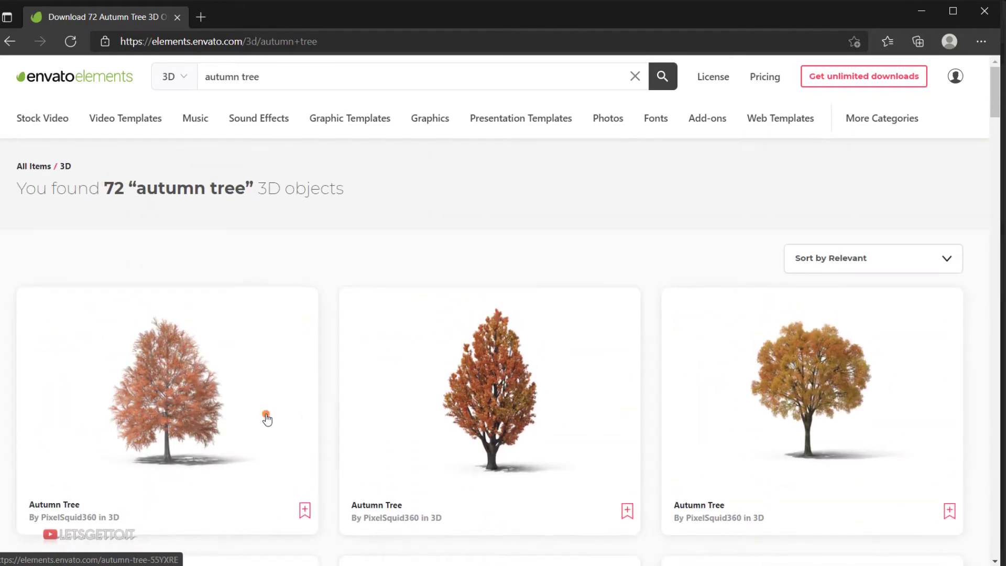
Open the item page of the first Autumn Tree result and examine its preview and download options.
click(166, 361)
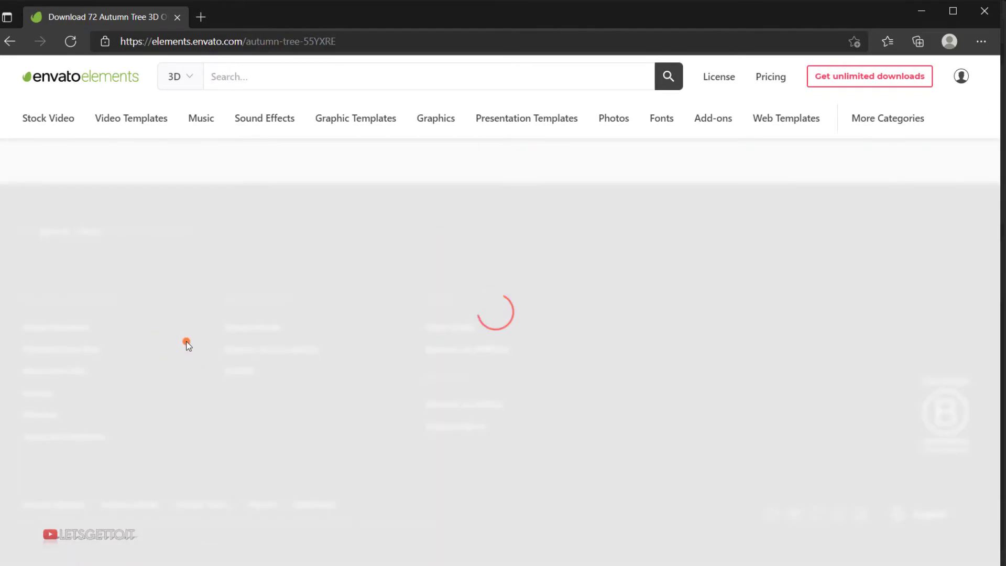
scroll(434, 280, down, 6)
scroll(313, 296, up, 4)
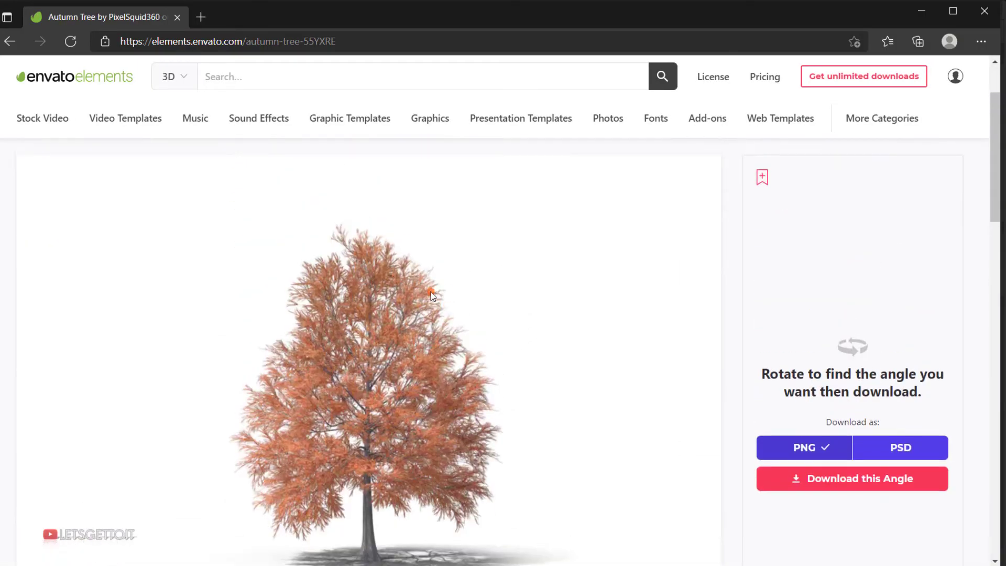
Load the Autumn Tree's 360-degree render and rotate the tree horizontally and vertically to preview different viewing angles.
scroll(313, 296, down, 1)
scroll(312, 296, down, 1)
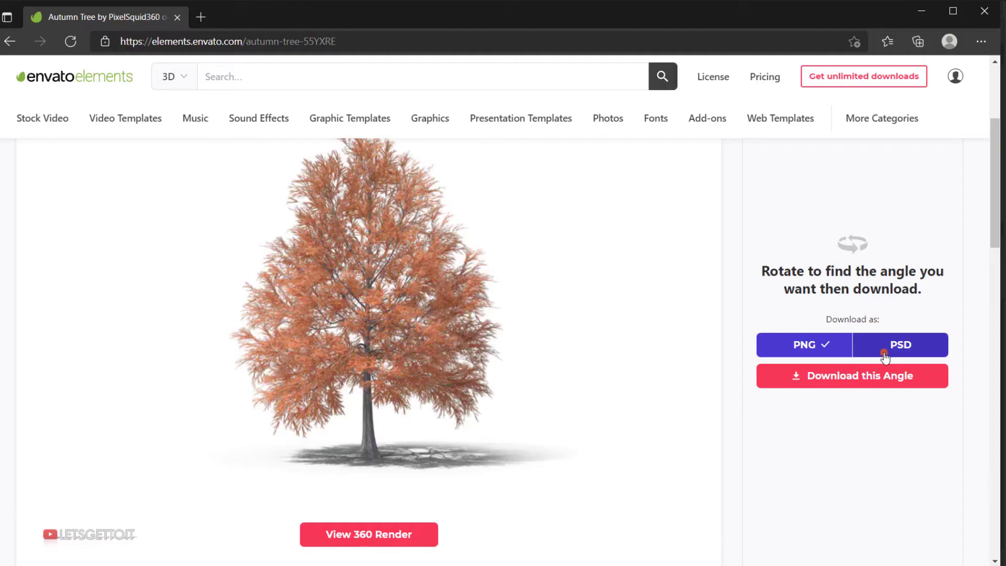
click(370, 535)
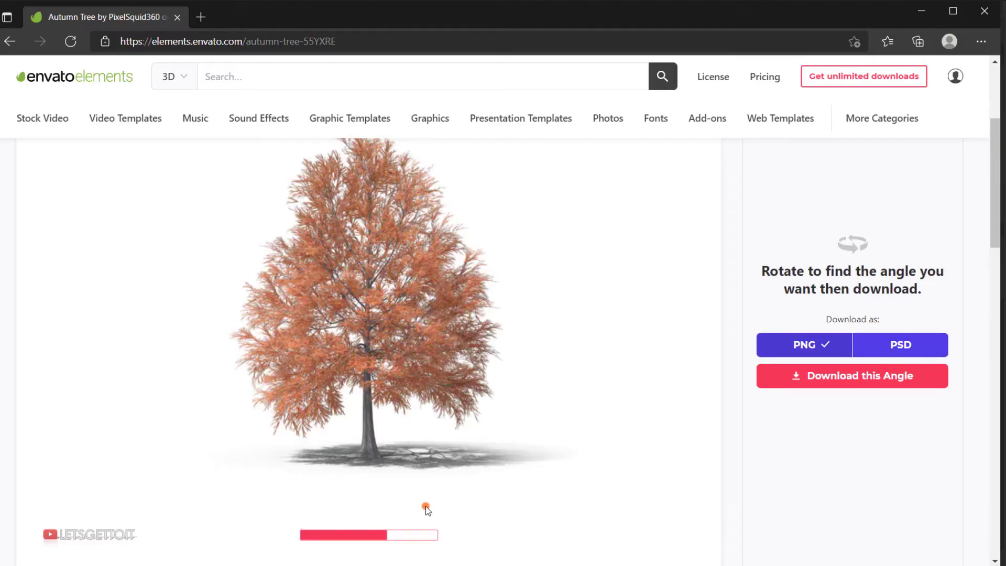
scroll(447, 487, down, 2)
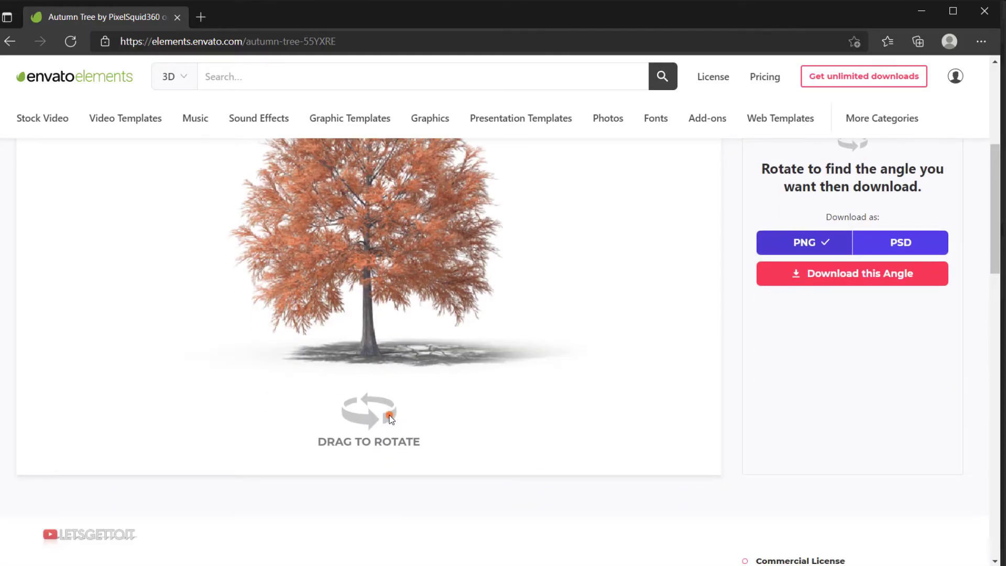
drag(430, 247, 382, 249)
scroll(412, 301, up, 2)
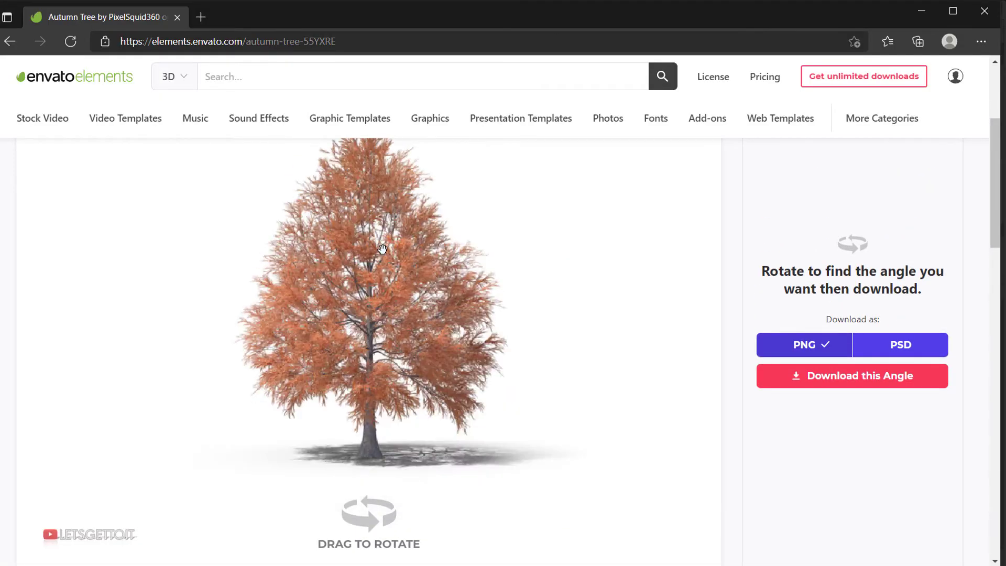
drag(368, 300, 371, 226)
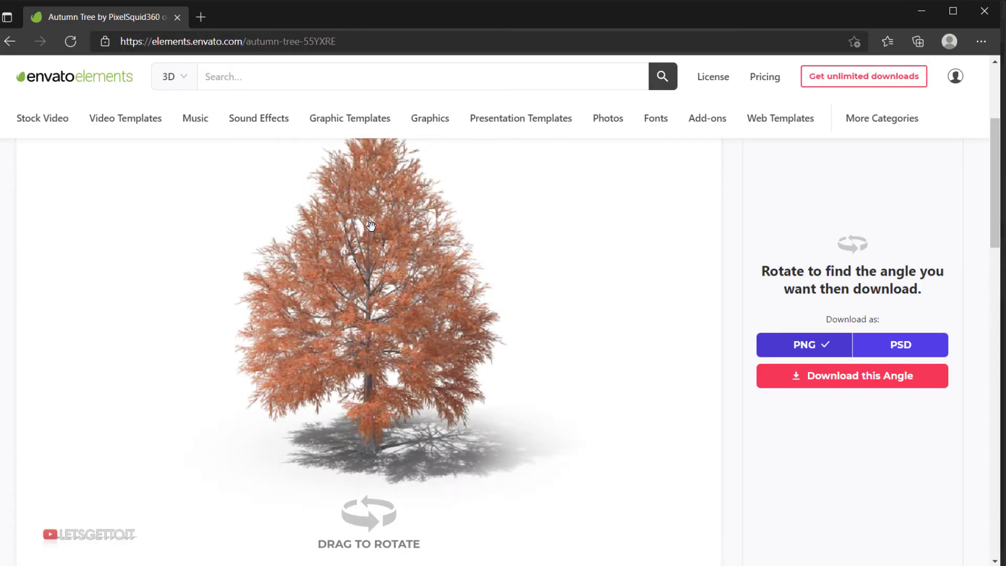
drag(352, 332, 363, 331)
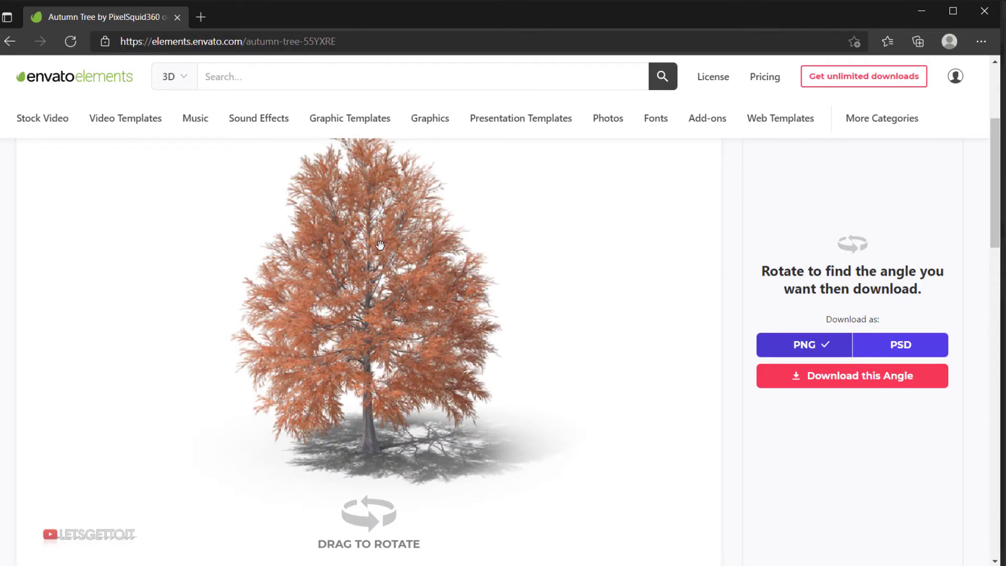
drag(380, 245, 385, 304)
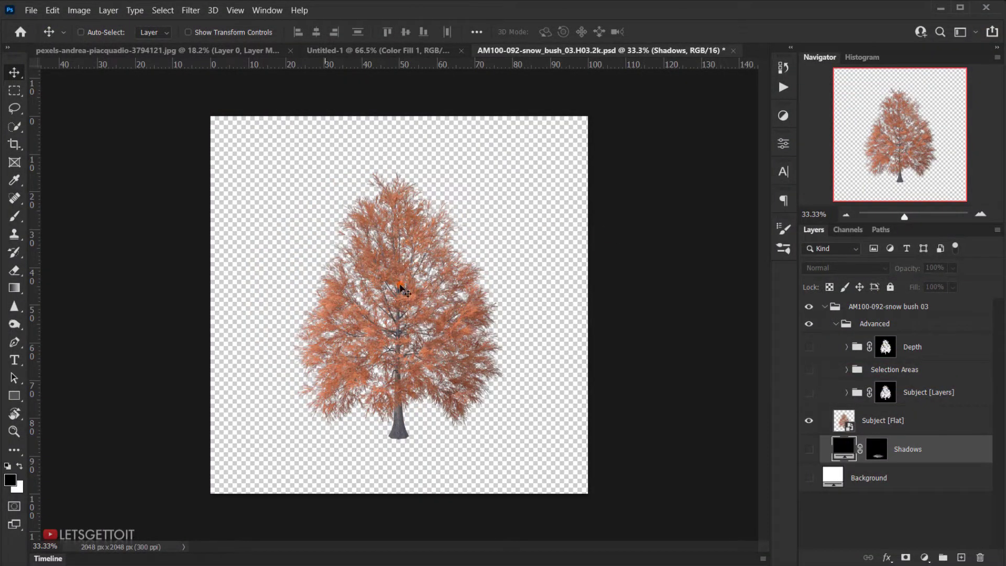
In Photoshop, copy the Subject [Flat] tree layer from the snow bush PSD into Untitled-1 beneath the Model layer, and close the tree document.
click(935, 428)
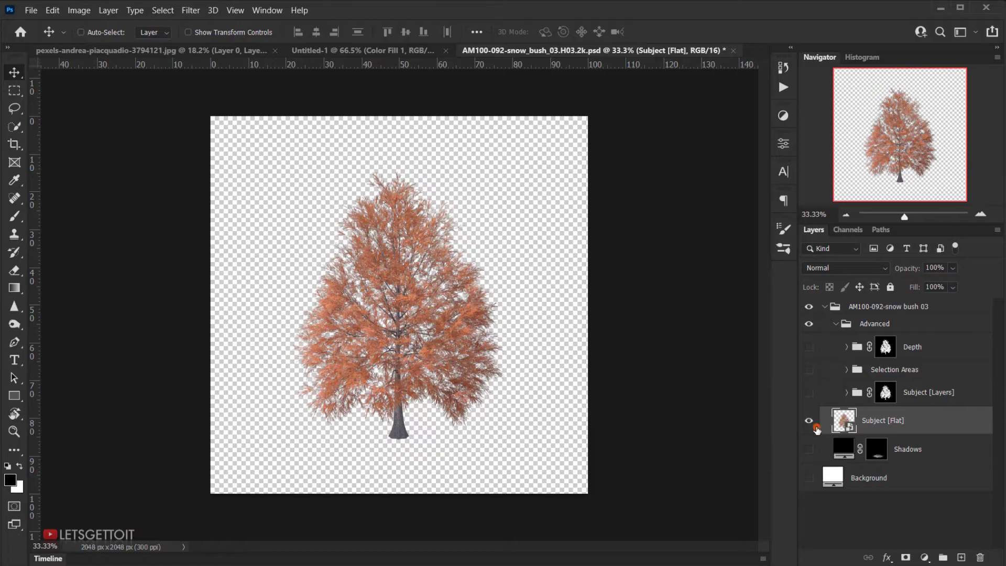
drag(385, 259, 484, 267)
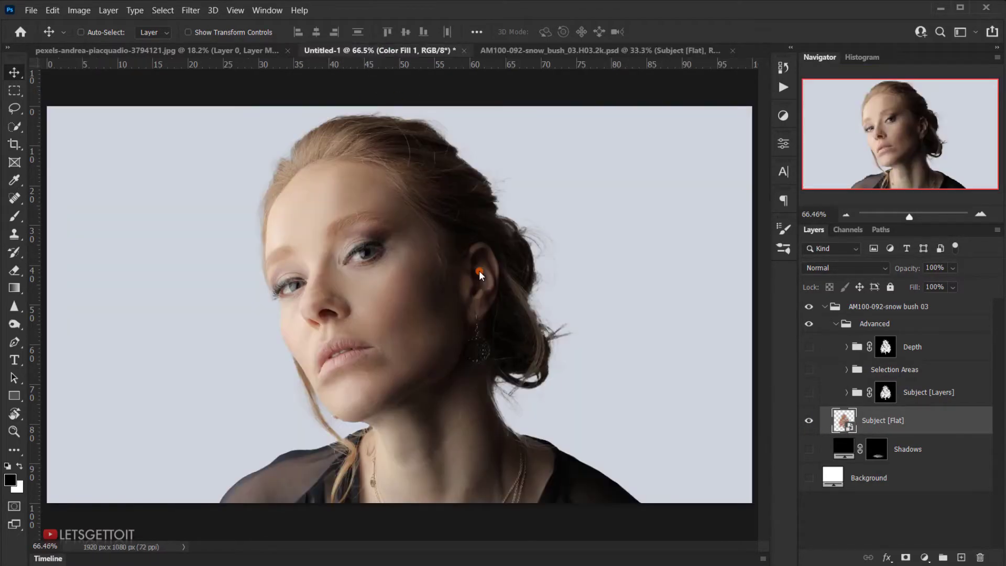
click(526, 240)
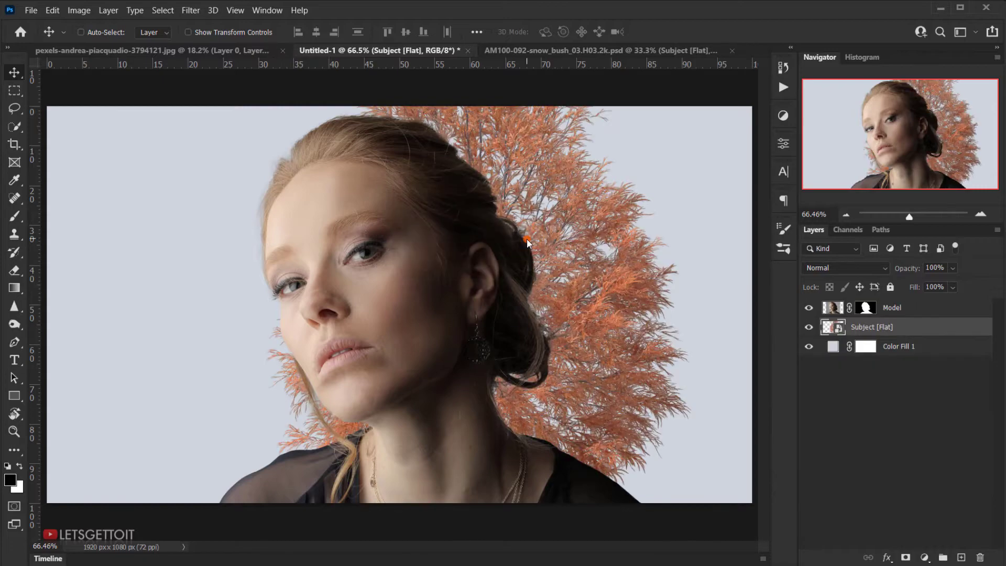
click(733, 51)
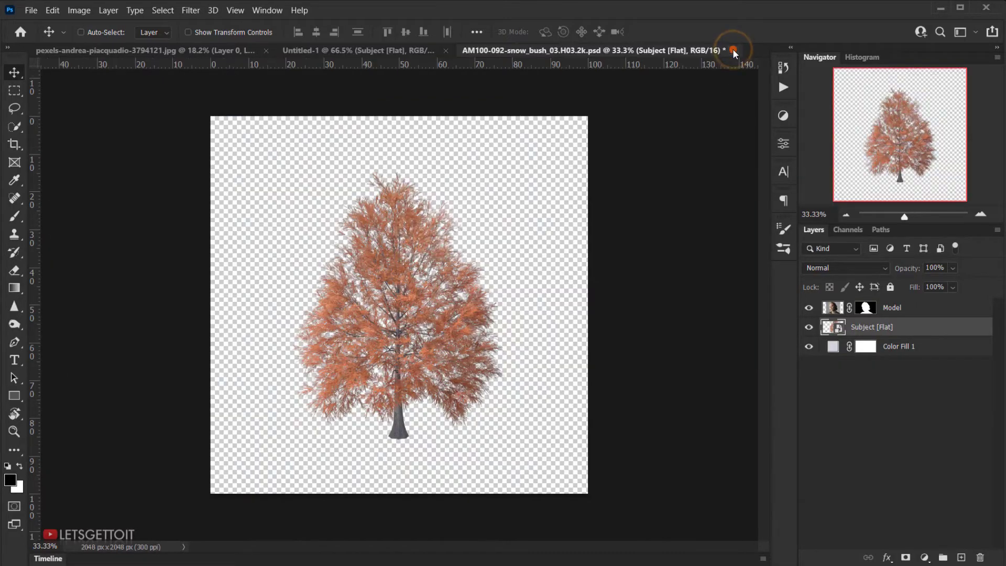
click(517, 240)
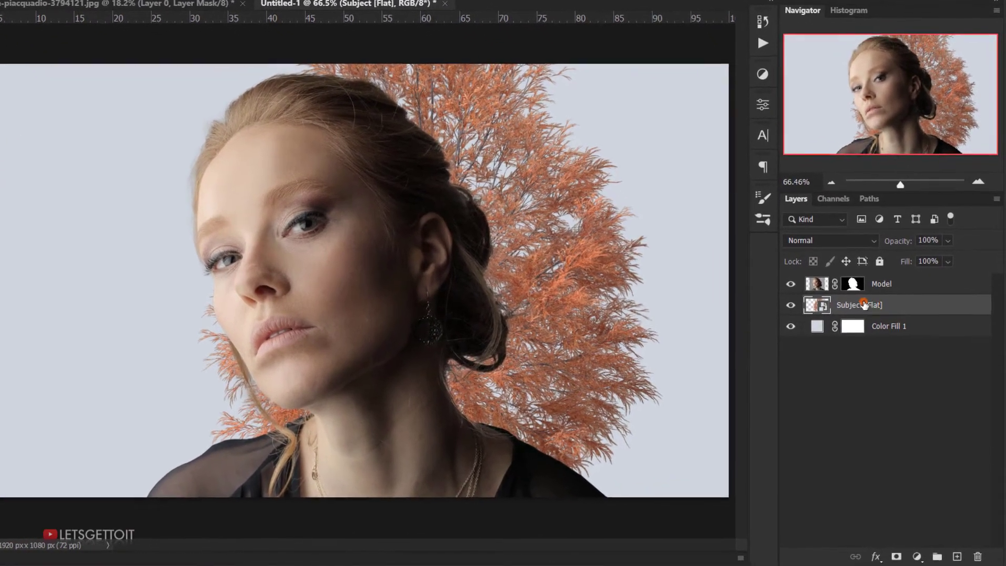
Add a Black & White adjustment layer with the Default preset above the Model layer and clip it to that layer.
click(886, 278)
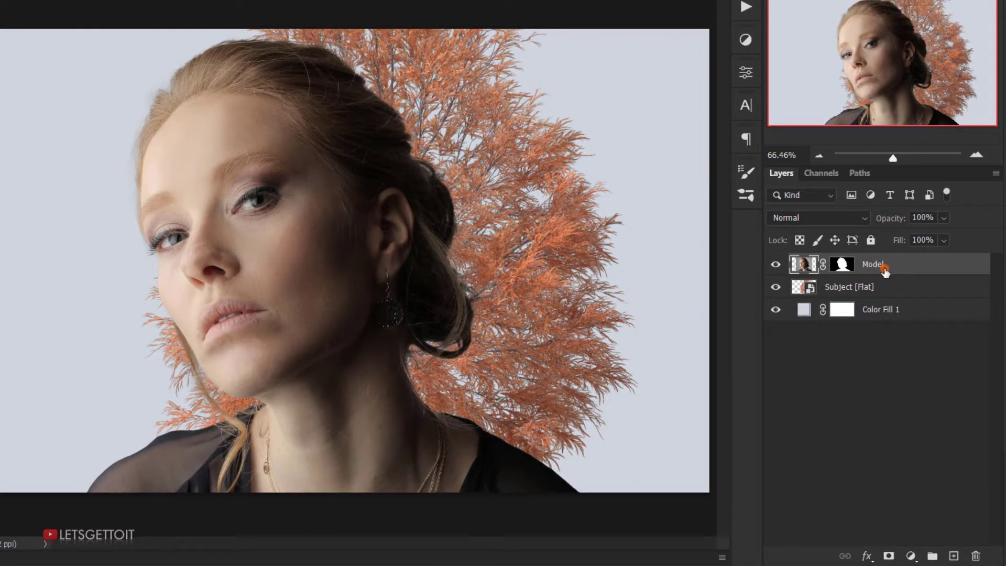
click(912, 557)
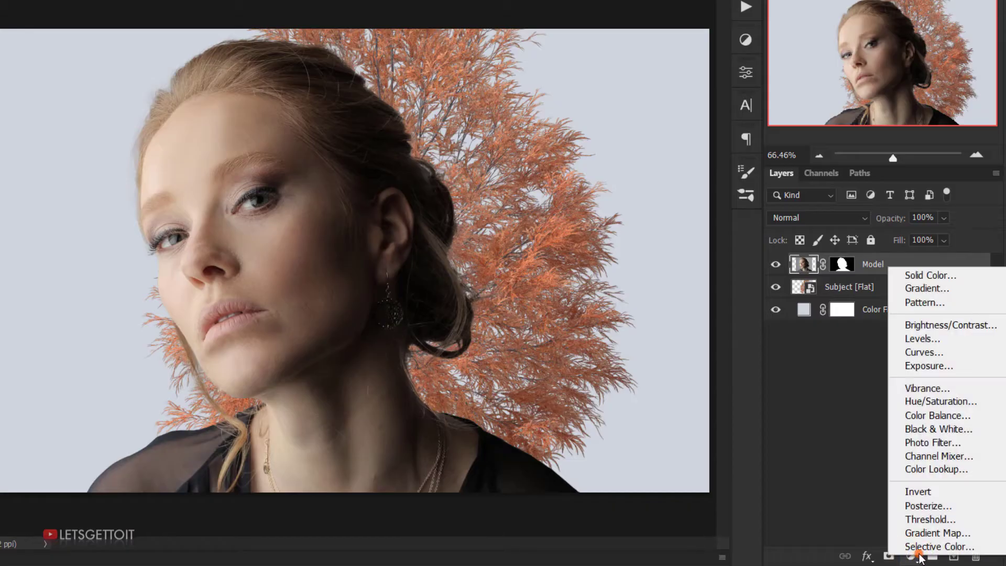
click(939, 428)
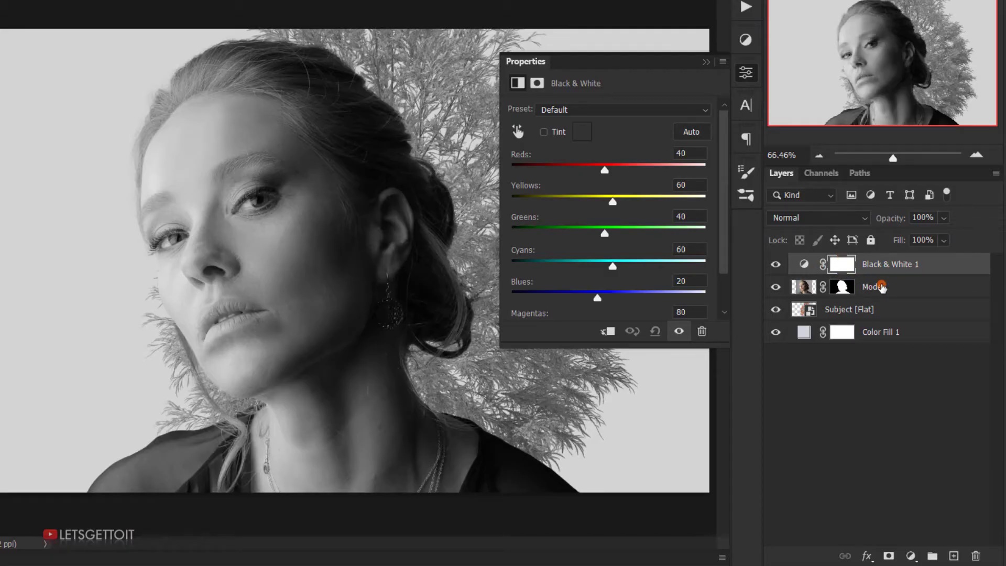
click(606, 332)
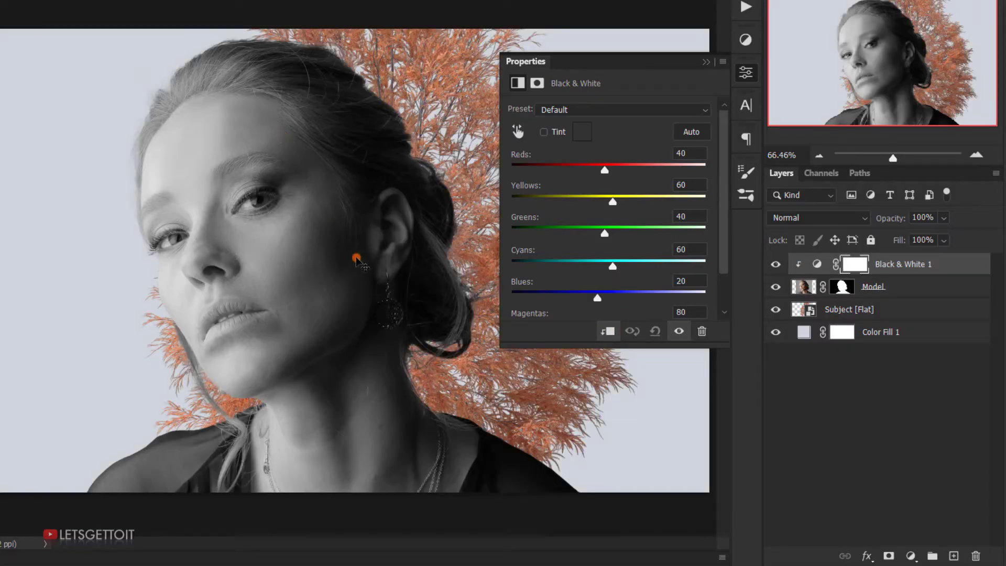
click(695, 61)
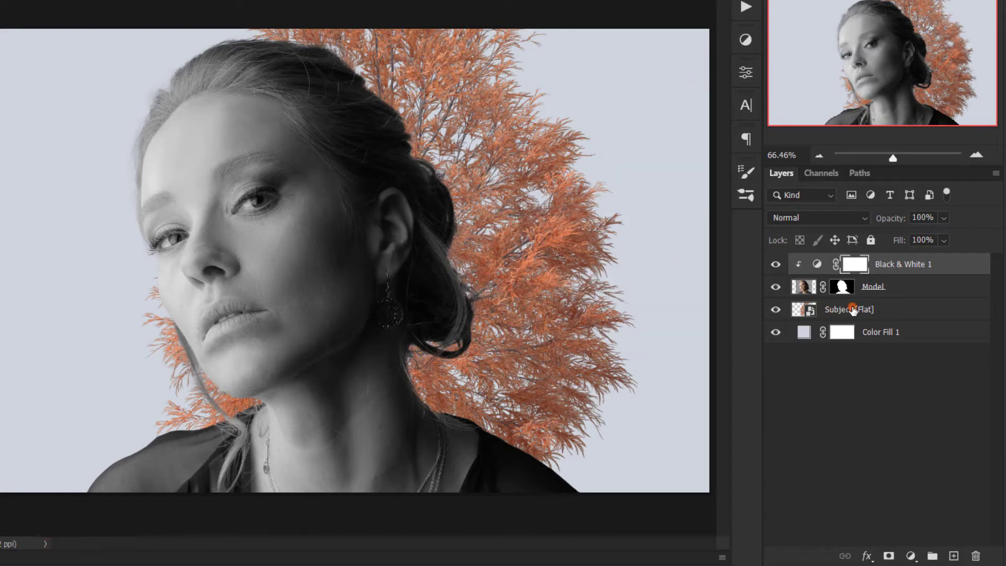
Add a Black & White adjustment clipped to the Subject [Flat] tree layer and lower the adjustment's opacity to bring back some color.
click(820, 314)
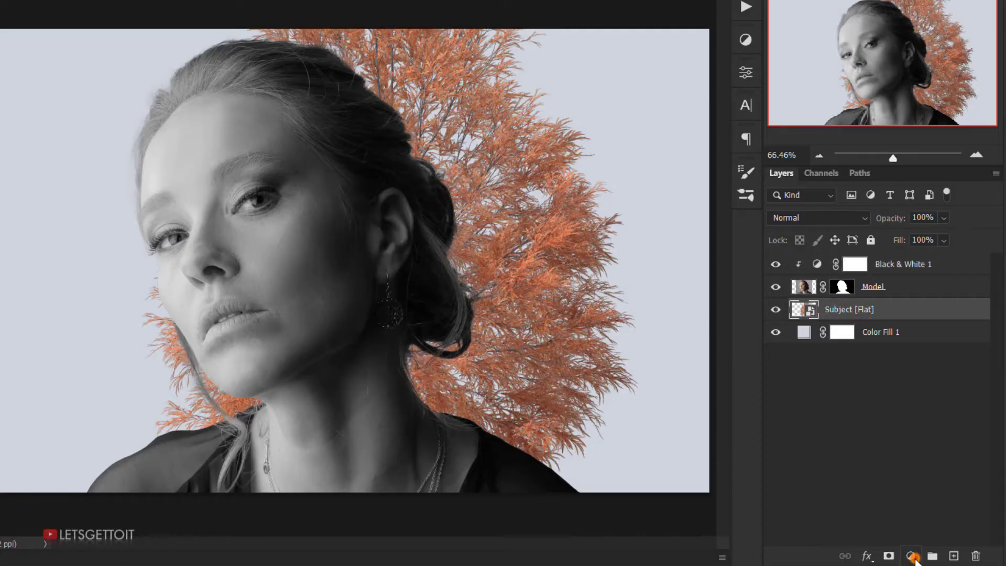
click(913, 557)
click(936, 437)
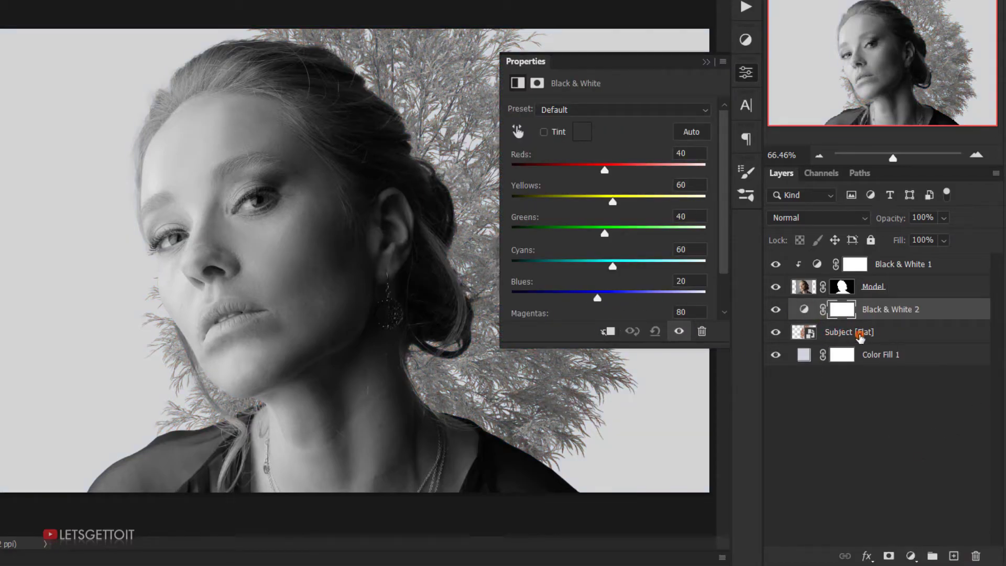
click(609, 335)
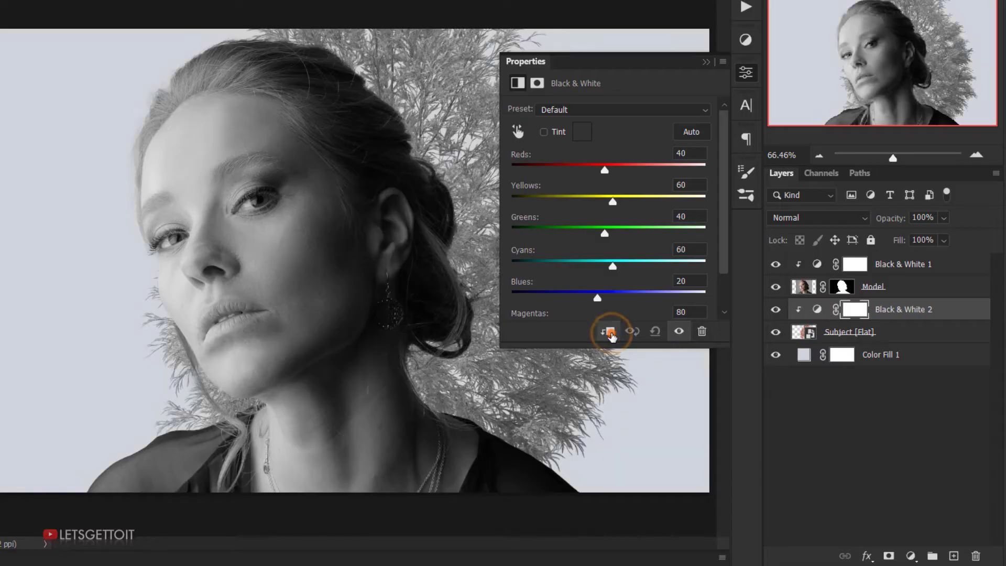
click(705, 63)
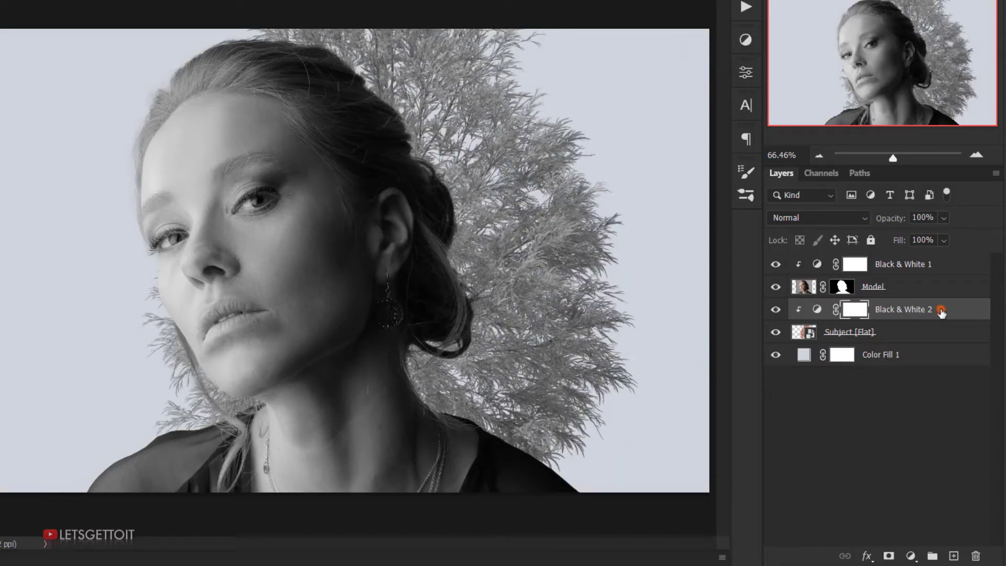
click(932, 217)
Set the Model layer's blend mode to Lighten.
click(910, 287)
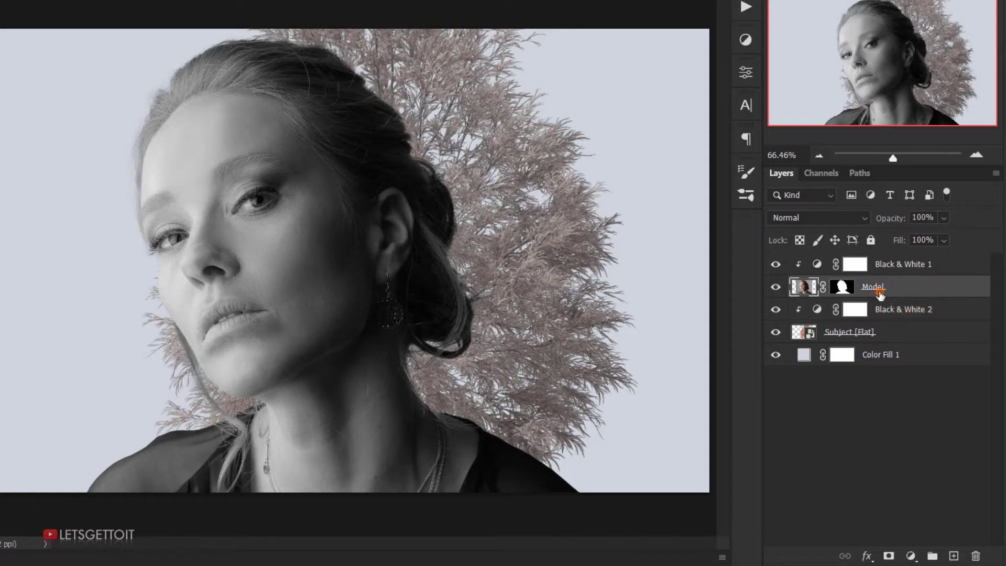
click(814, 218)
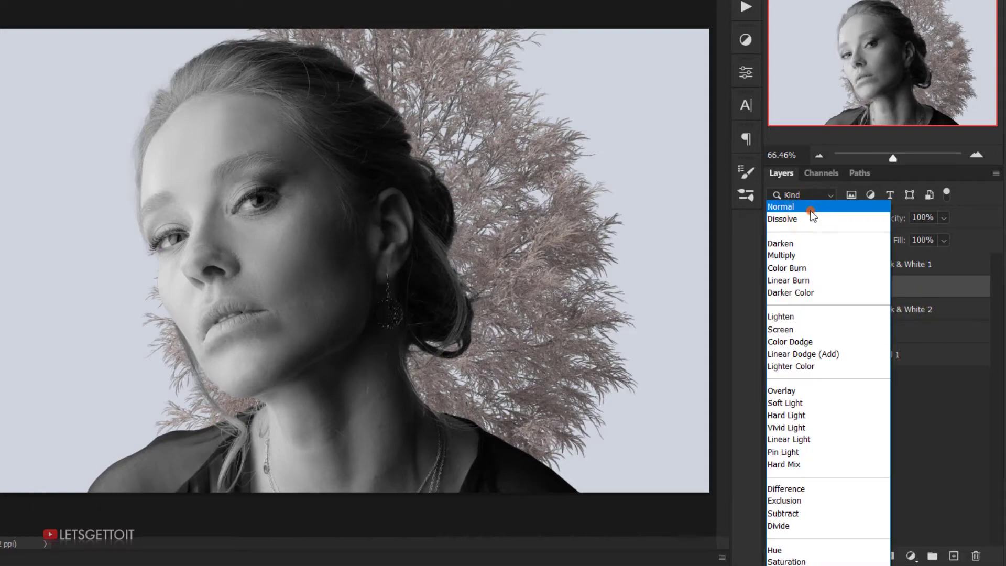
click(781, 317)
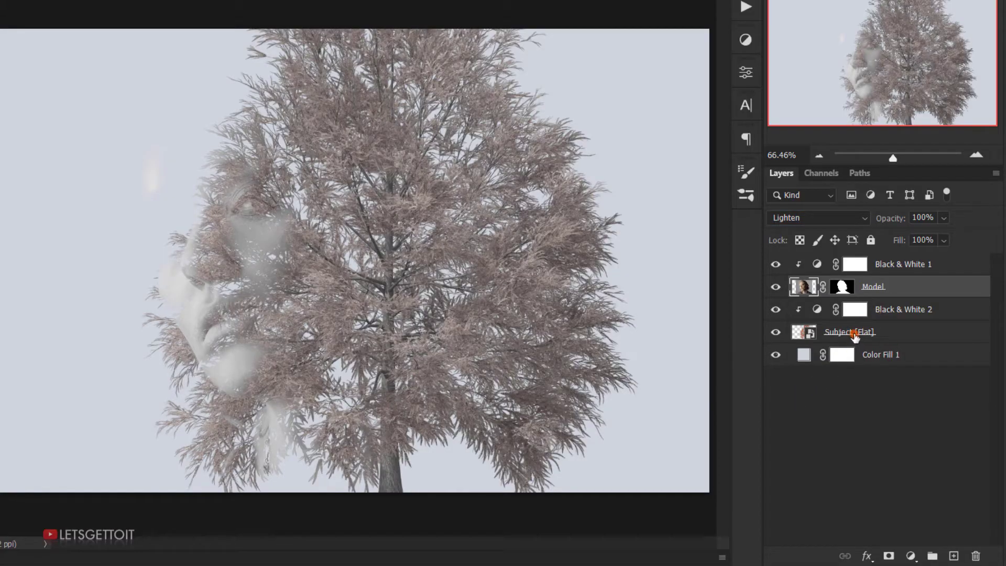
Copy the Model layer's mask onto the Subject [Flat] tree layer.
click(894, 330)
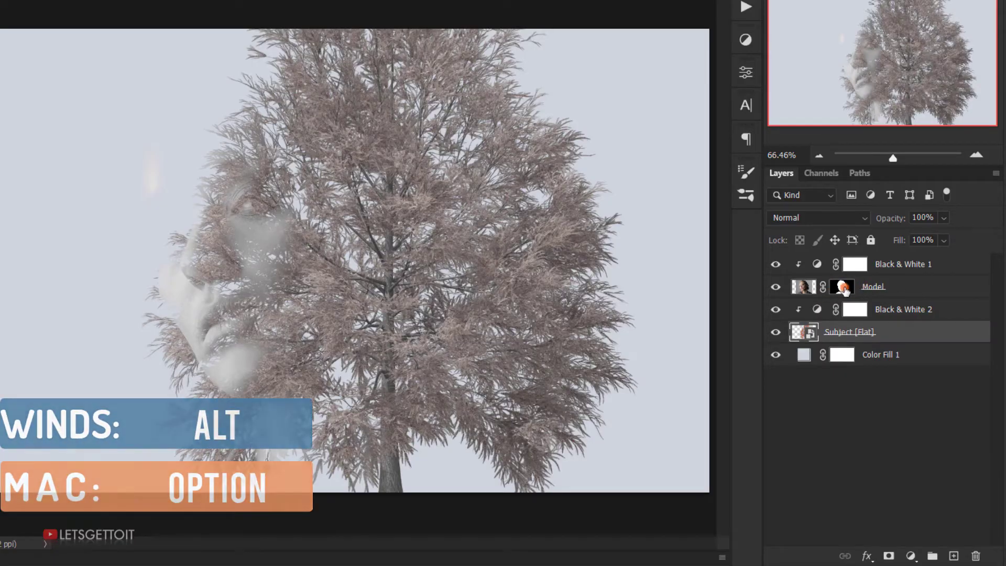
click(845, 286)
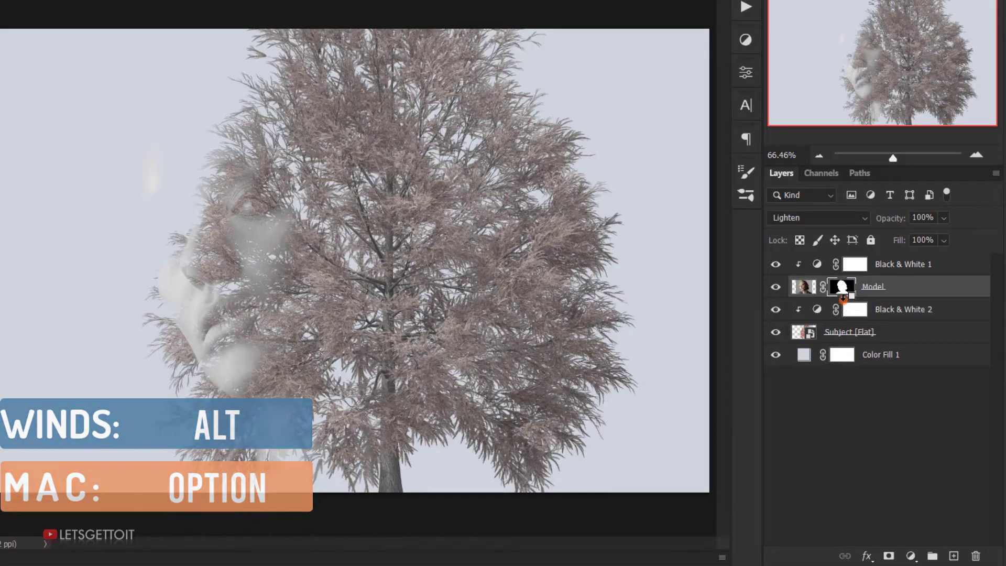
drag(842, 288, 849, 336)
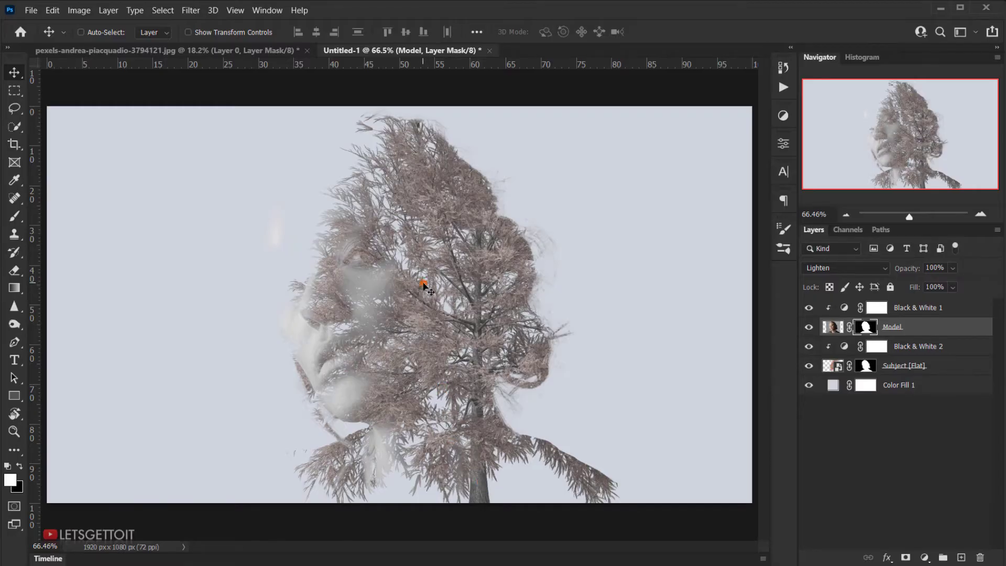
scroll(430, 321, down, 2)
scroll(449, 386, up, 4)
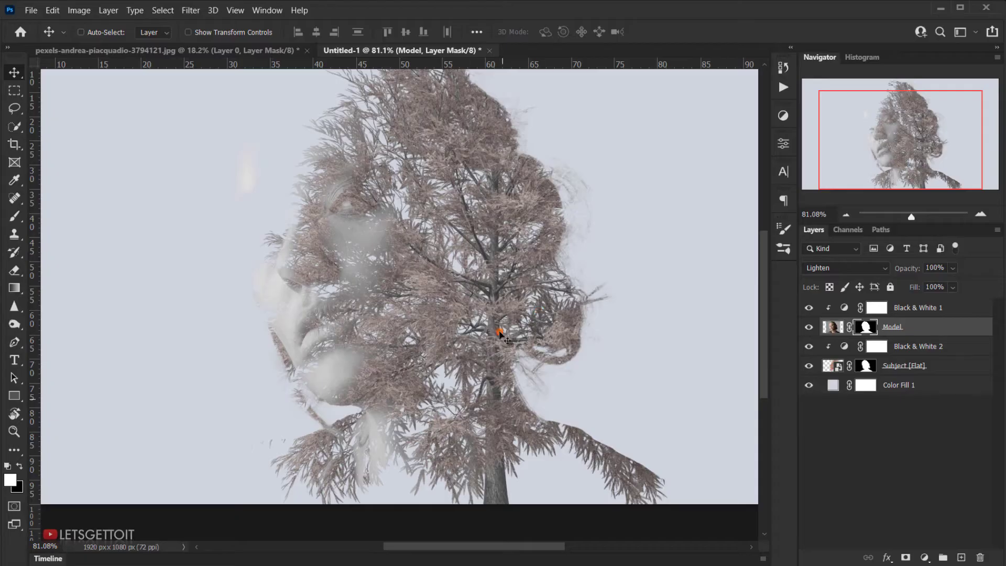
scroll(462, 314, down, 2)
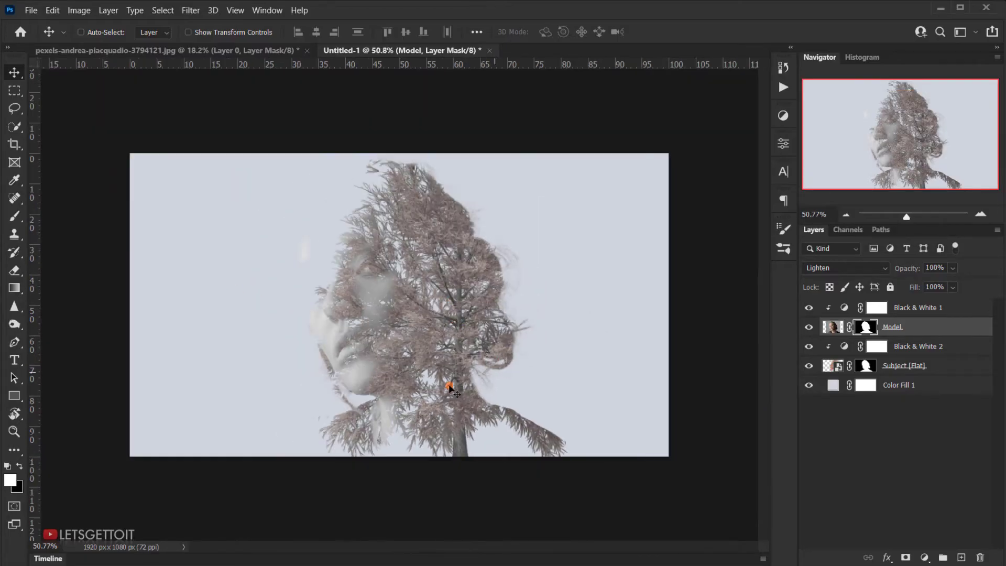
scroll(504, 398, up, 3)
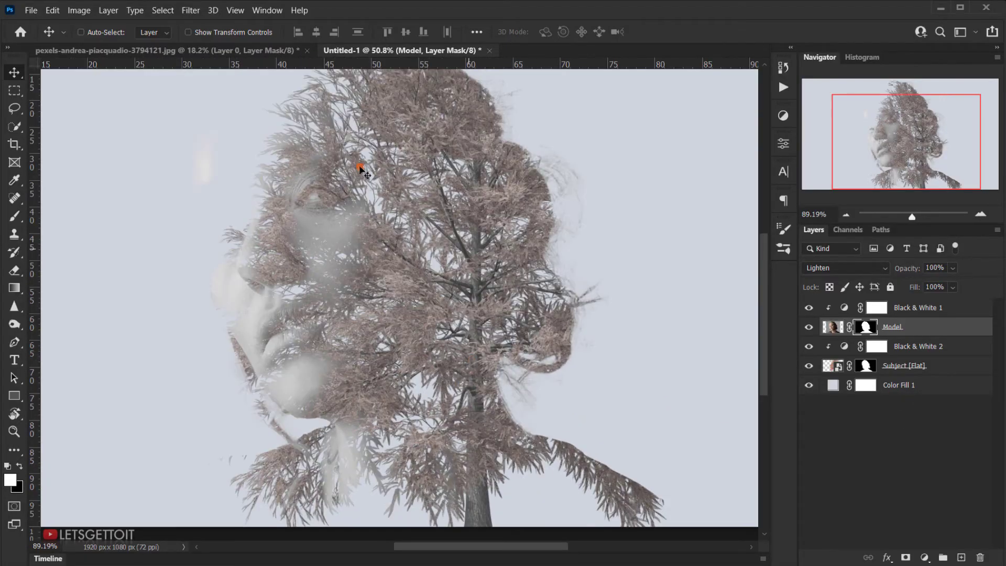
scroll(457, 312, down, 3)
scroll(434, 416, up, 1)
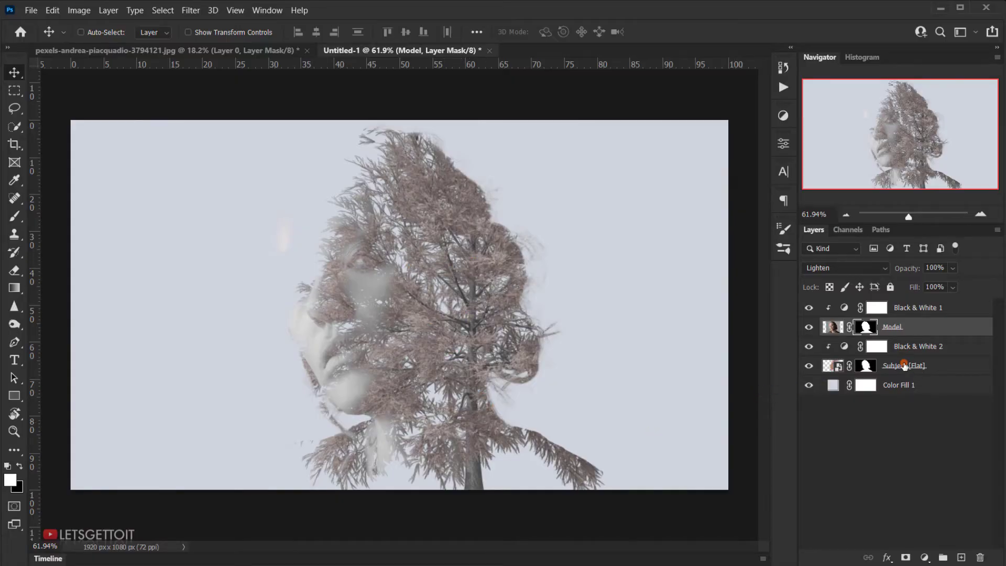
click(904, 366)
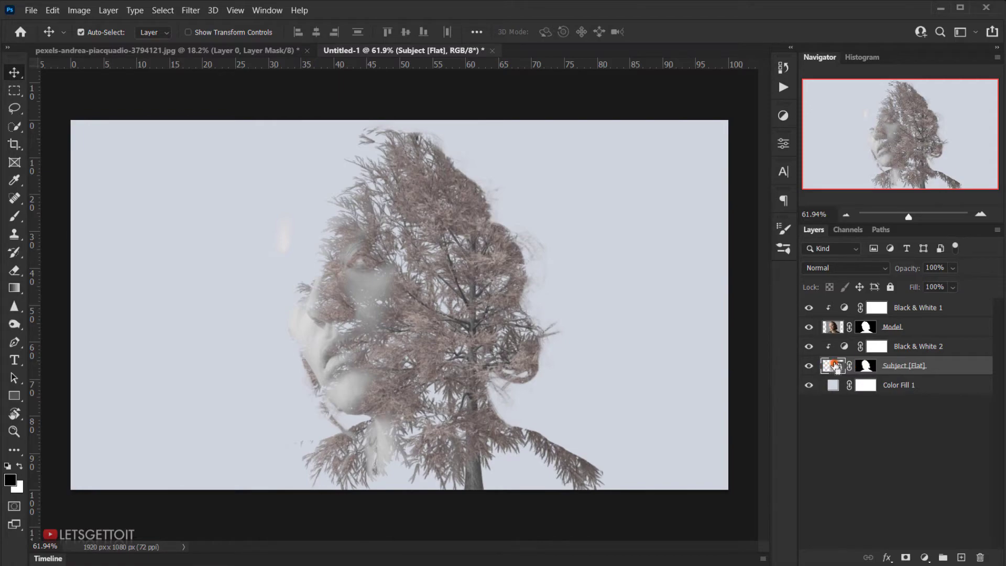
key(ctrl+t)
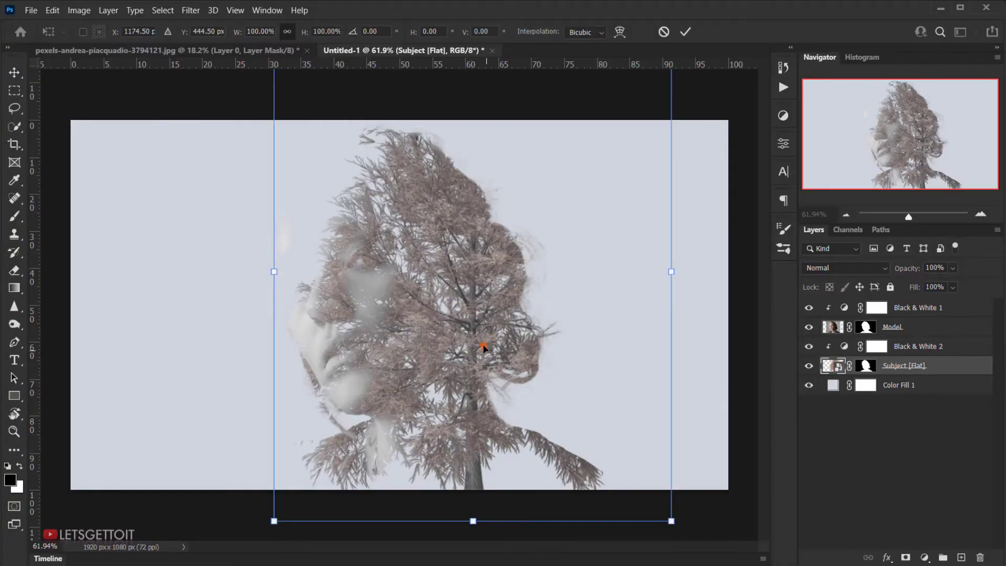
mouse_move(483, 347)
mouse_down()
mouse_move(496, 348)
mouse_move(362, 360)
mouse_move(498, 344)
mouse_up()
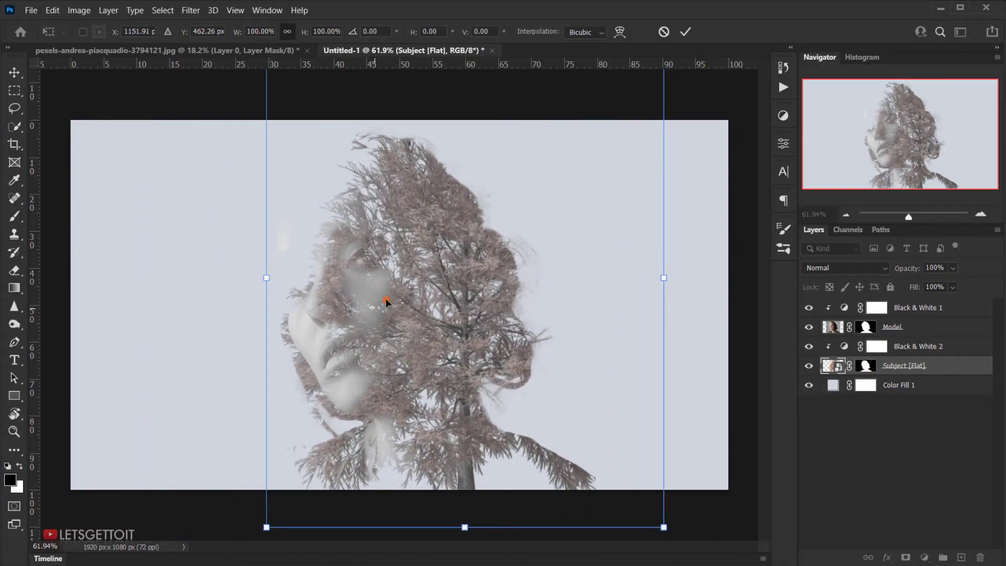
drag(424, 315, 293, 382)
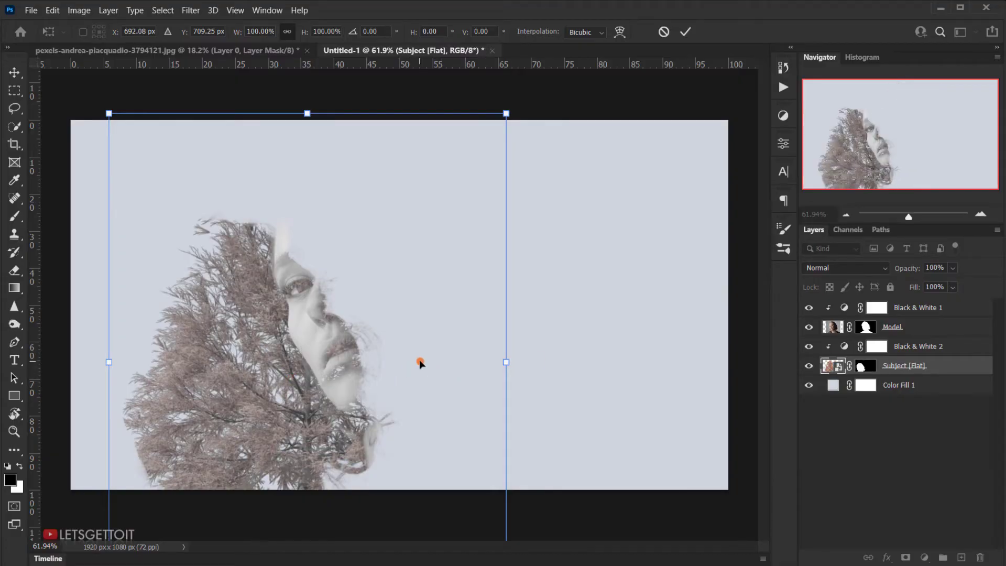
key(Escape)
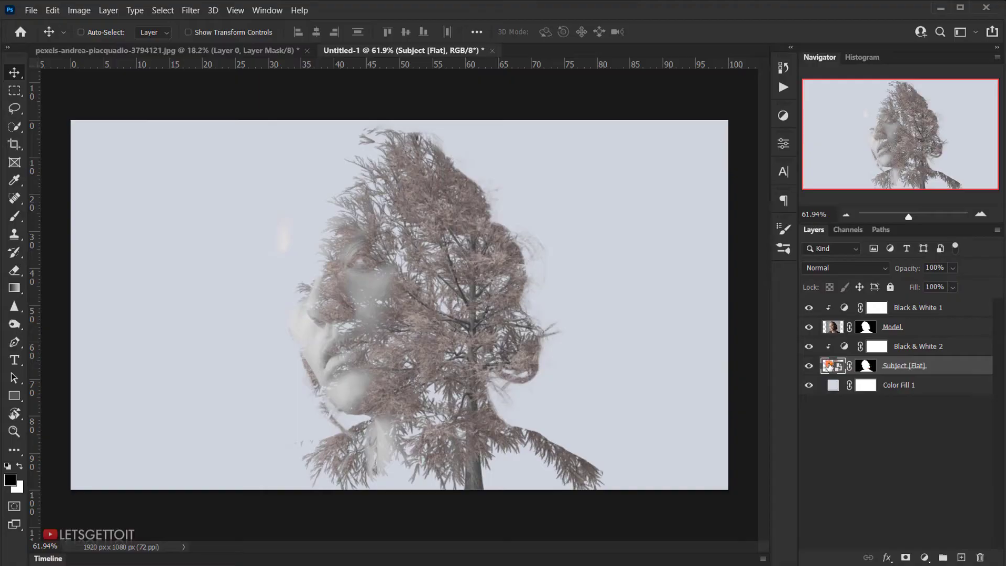
Unlink the mask from the Subject [Flat] layer and move the tree on its own to about X 795 px, Y 809 px.
click(851, 365)
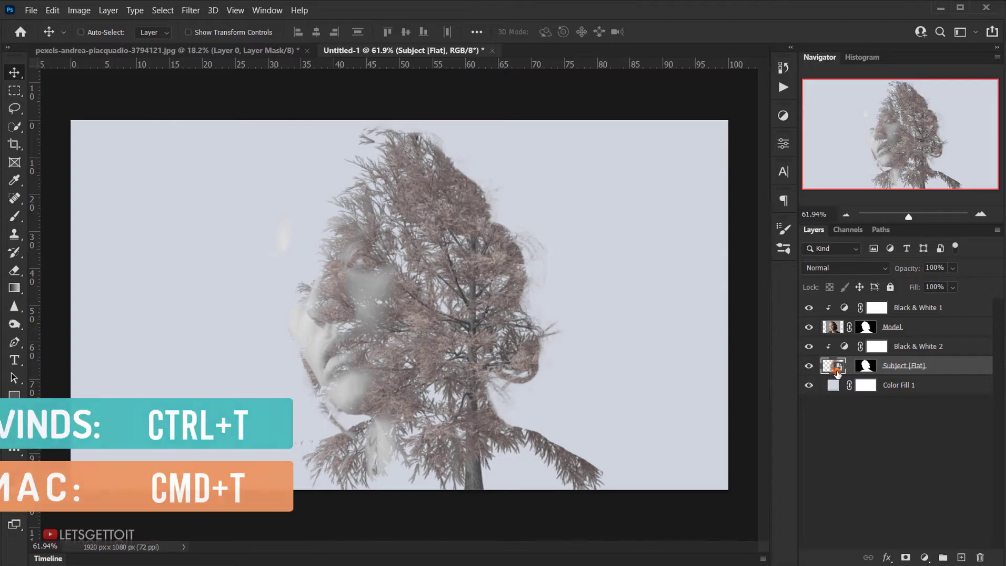
key(ctrl+t)
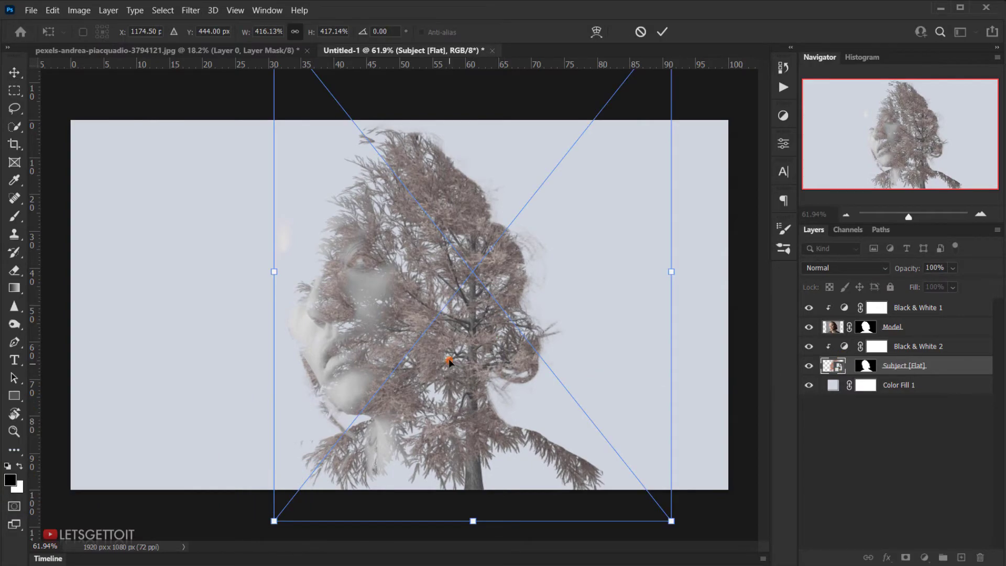
drag(449, 361, 342, 401)
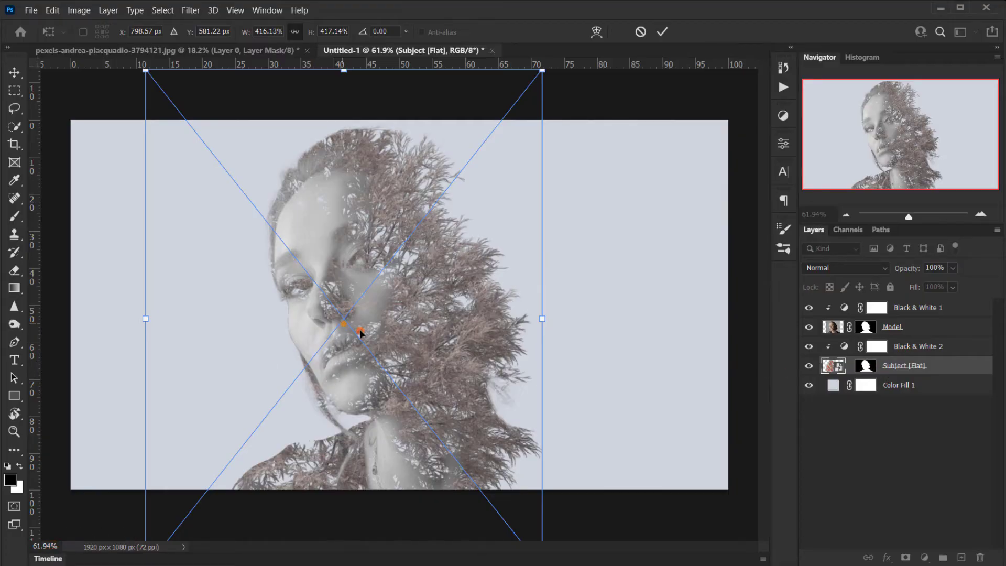
drag(360, 332, 345, 401)
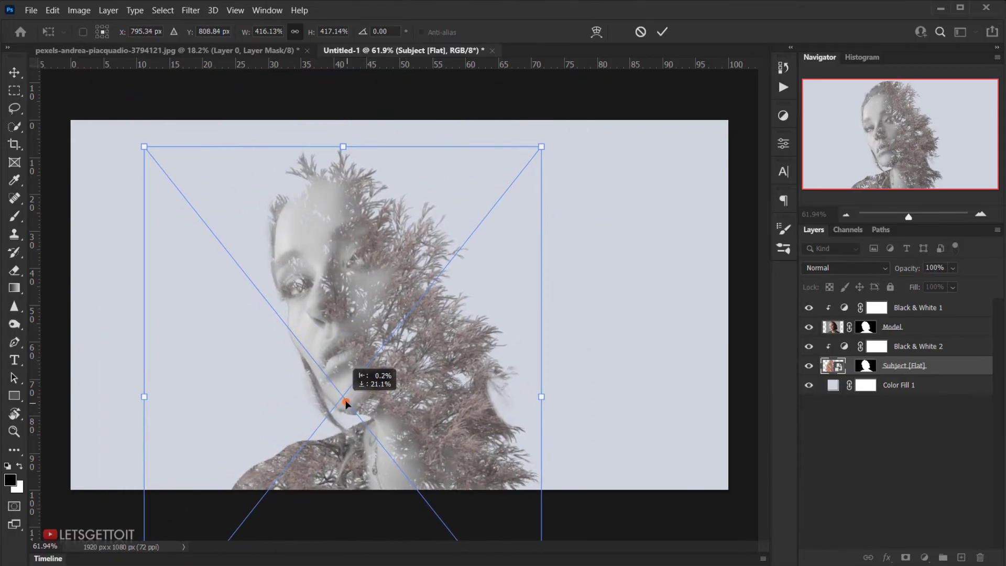
Enlarge the tree to about 590%, shift it within the silhouette and rotate it about 4.8 degrees clockwise.
scroll(336, 348, down, 4)
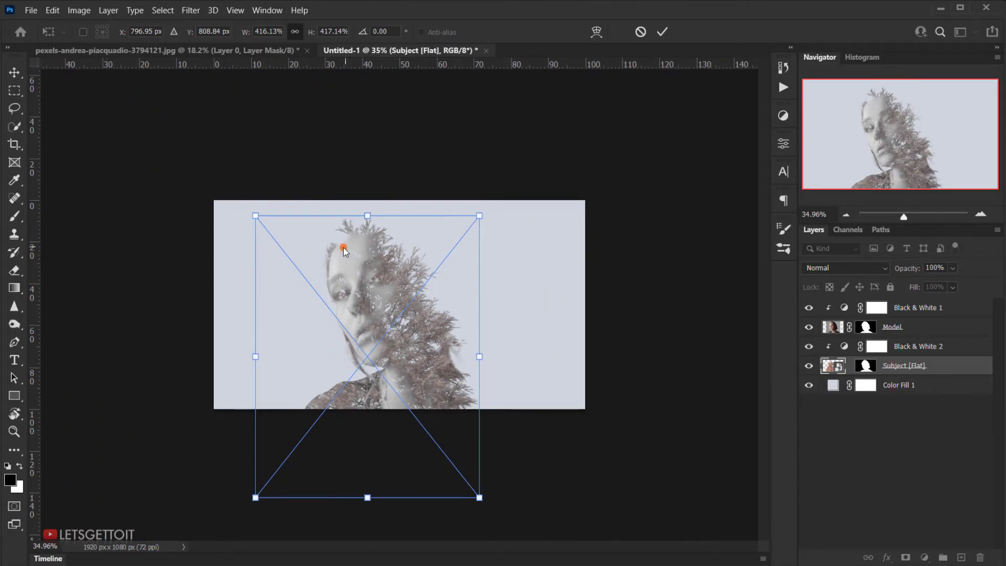
drag(365, 215, 359, 193)
drag(366, 498, 375, 565)
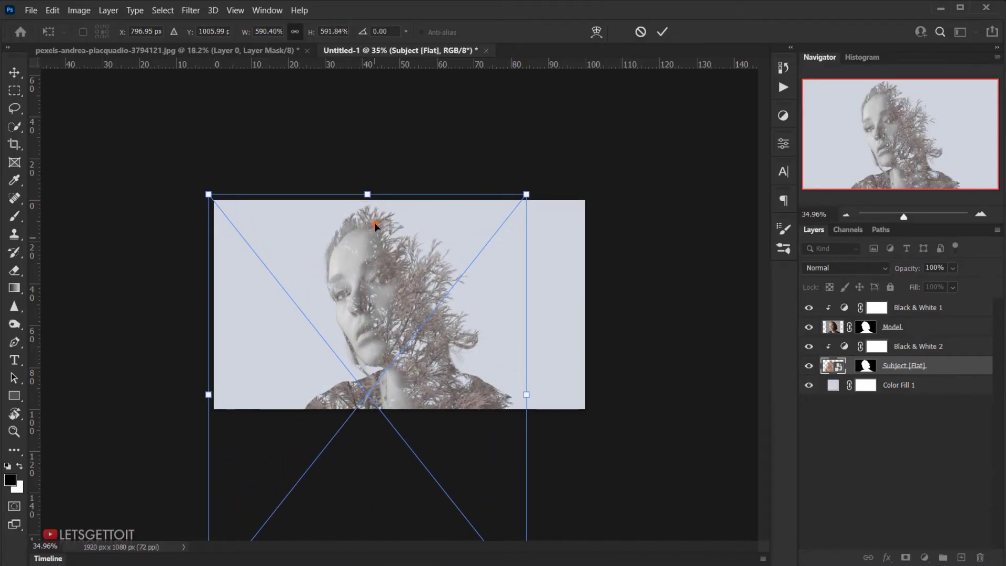
drag(443, 338, 436, 360)
drag(542, 212, 542, 239)
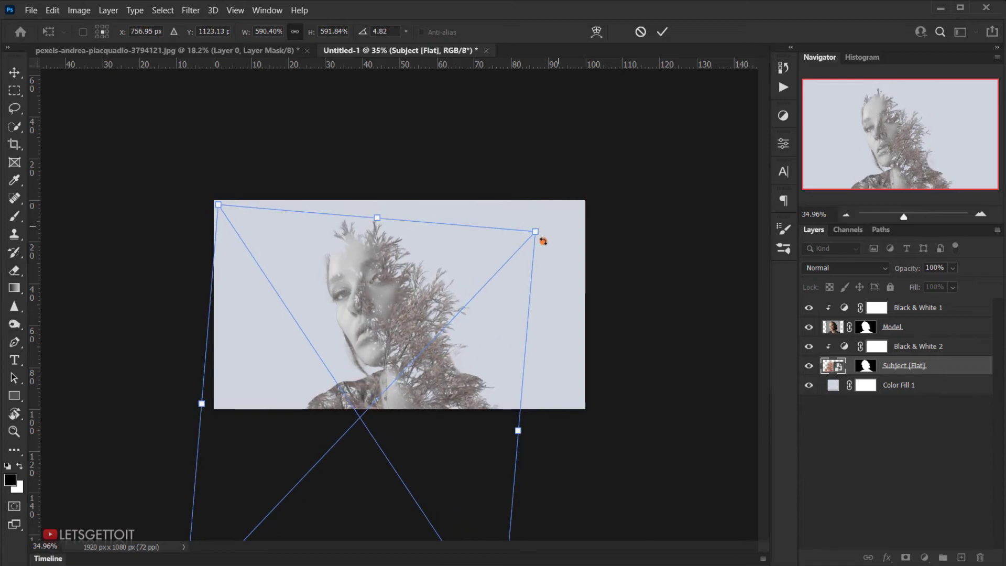
Fine-tune the tree's scale to about 603%, reposition it over the head and shoulders, and apply the transform.
scroll(419, 404, up, 3)
scroll(419, 405, up, 1)
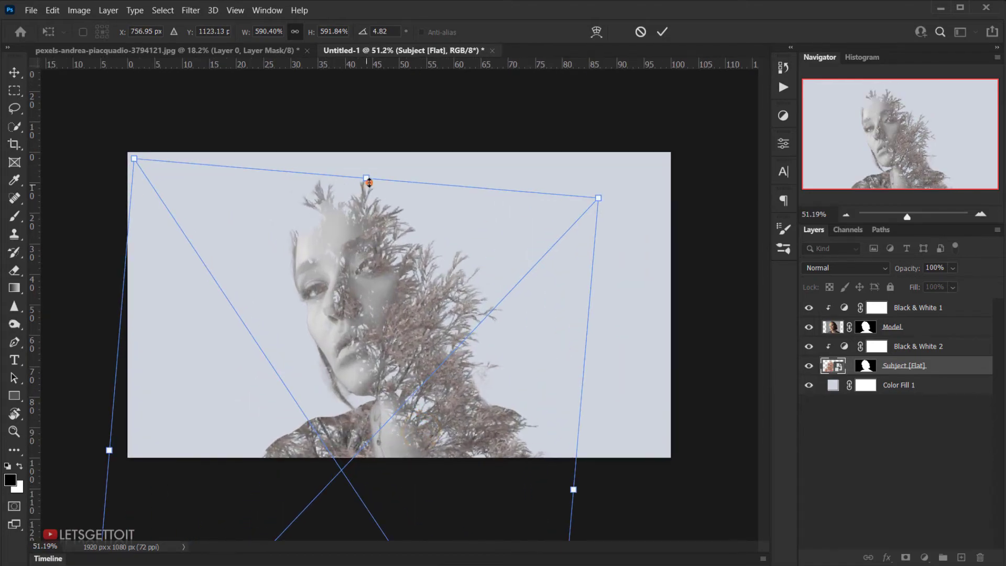
drag(361, 177, 365, 164)
drag(443, 349, 419, 391)
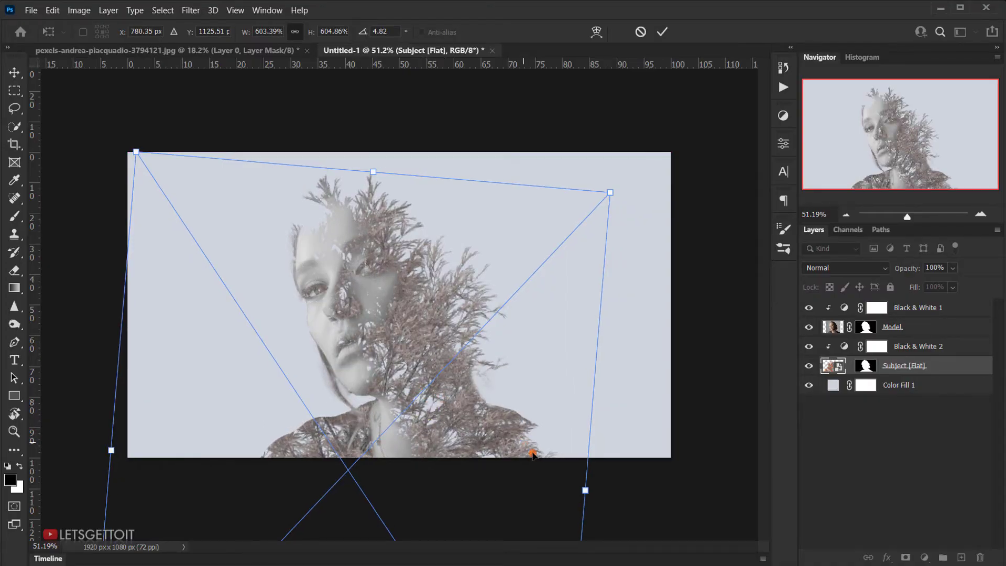
scroll(436, 429, up, 2)
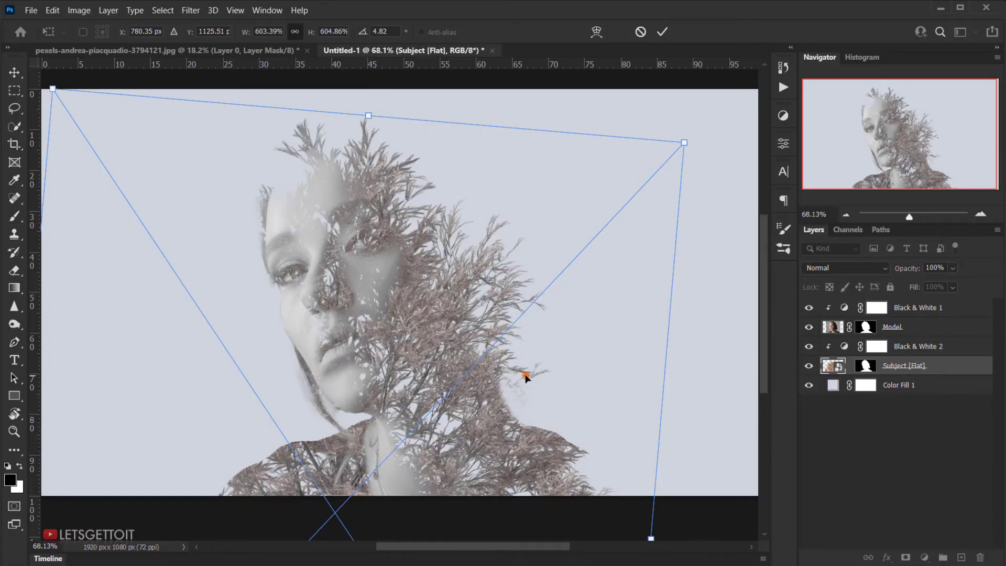
key(Return)
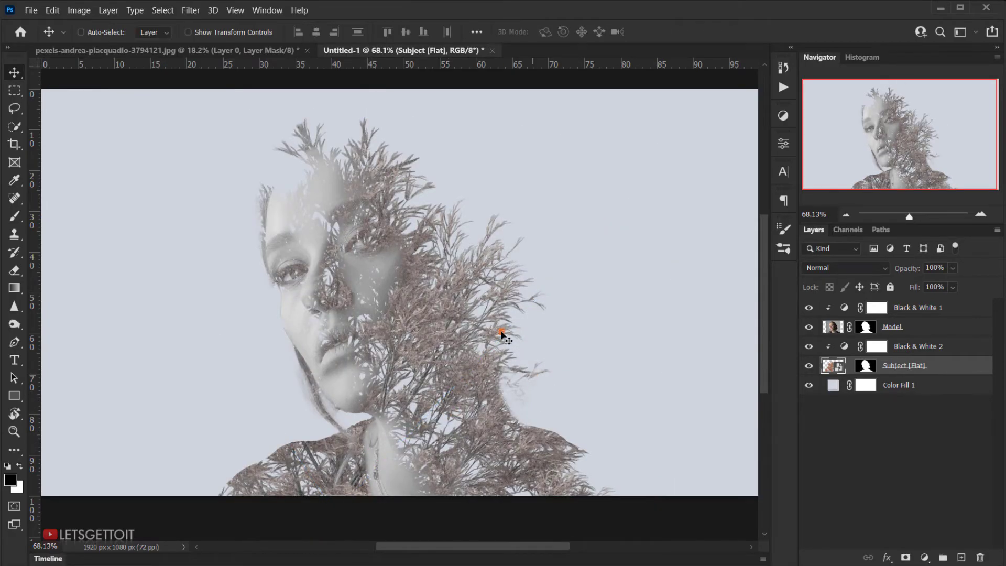
Target the Subject [Flat] layer's mask for editing and activate the Brush tool.
scroll(461, 417, down, 2)
scroll(463, 418, up, 3)
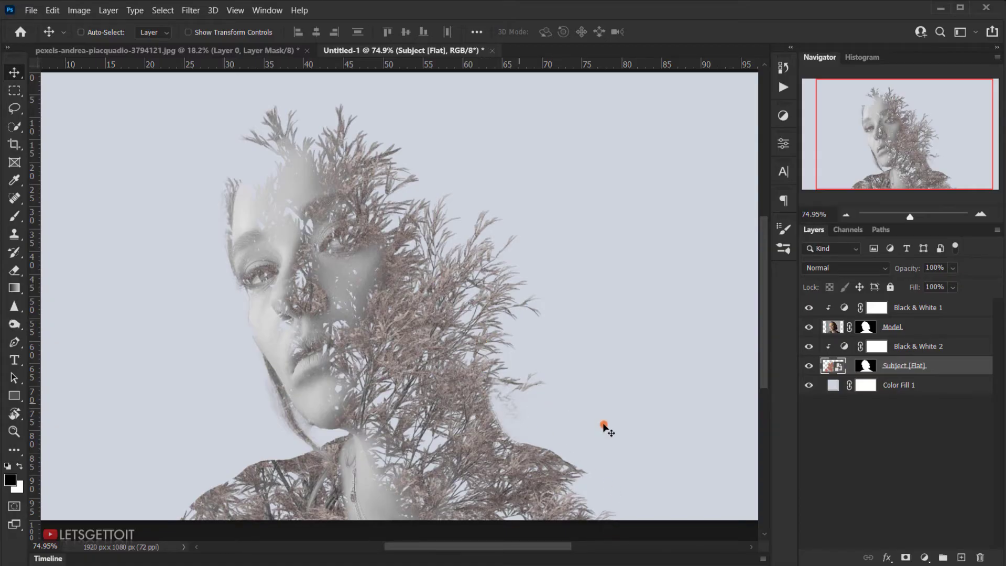
click(872, 368)
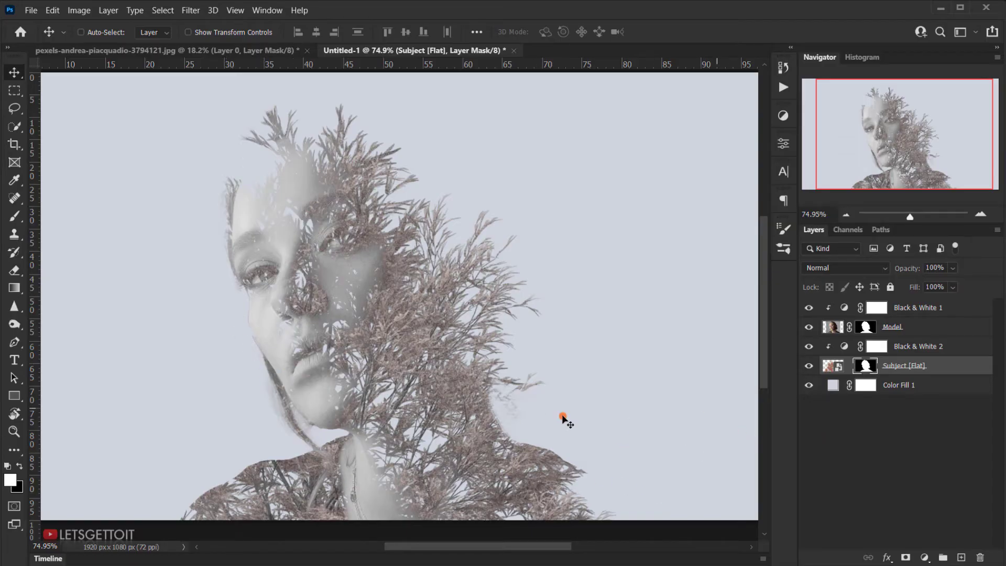
scroll(367, 402, up, 3)
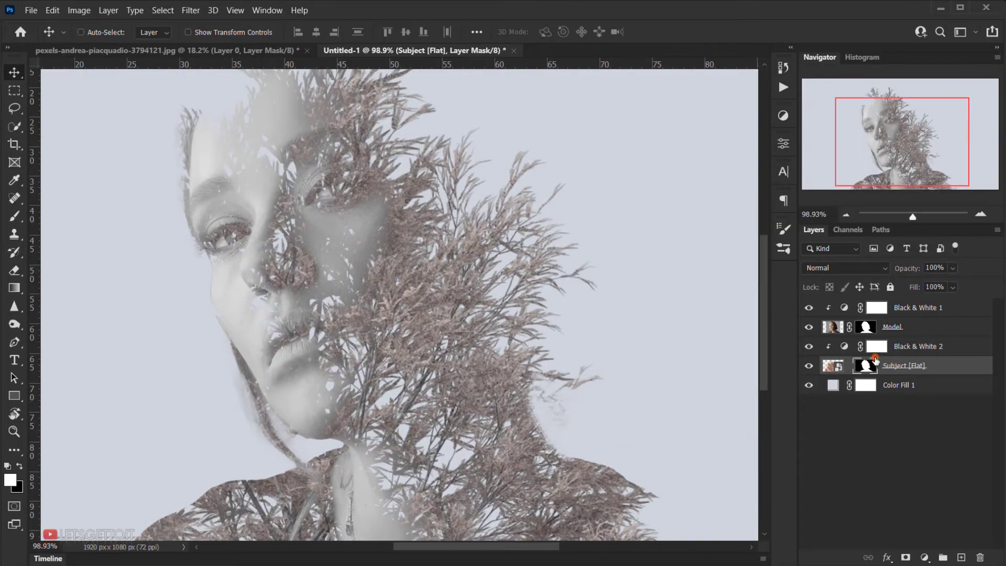
click(866, 367)
click(209, 313)
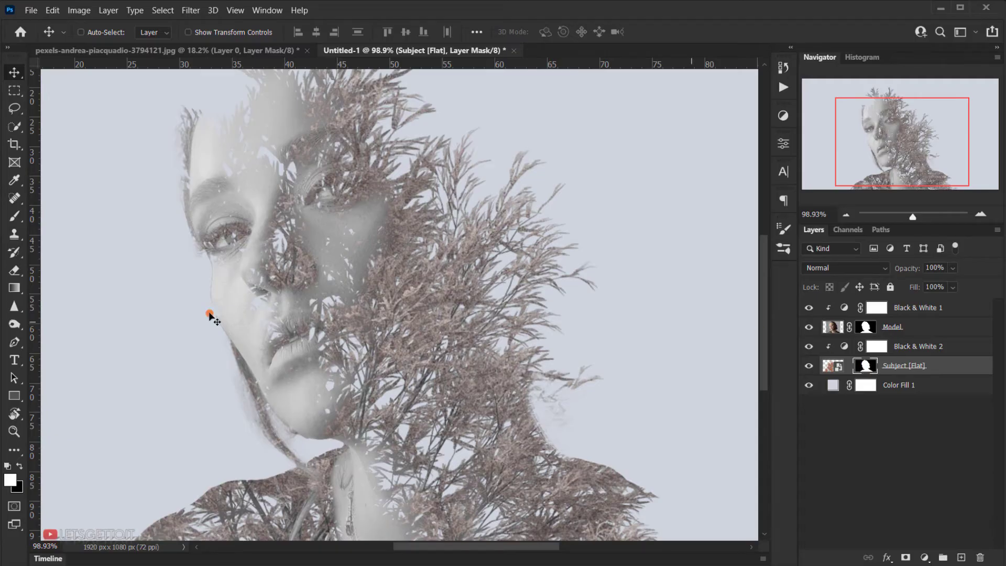
click(14, 215)
click(59, 217)
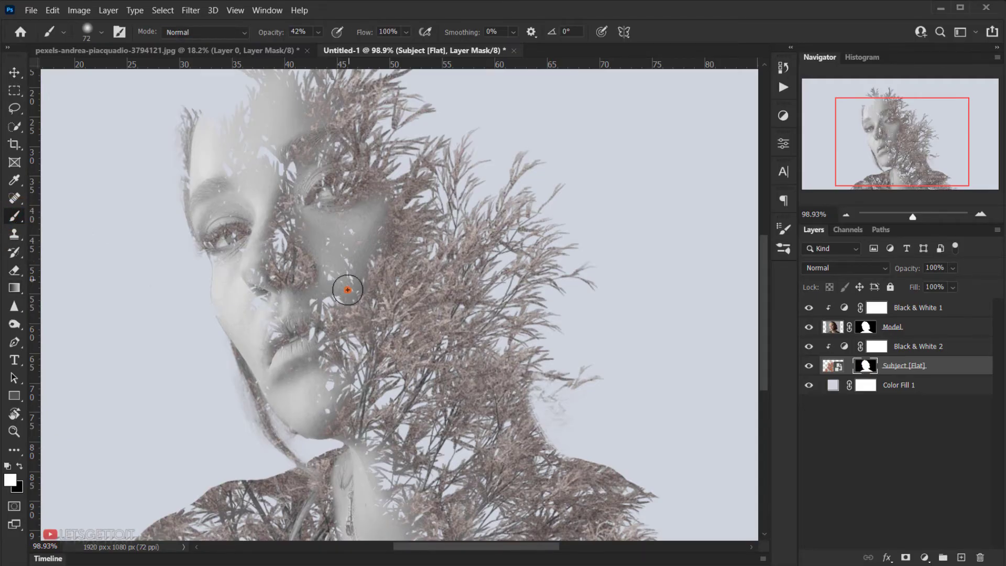
Enlarge the soft brush to 246 px and check its size and hardness settings.
drag(393, 353, 470, 332)
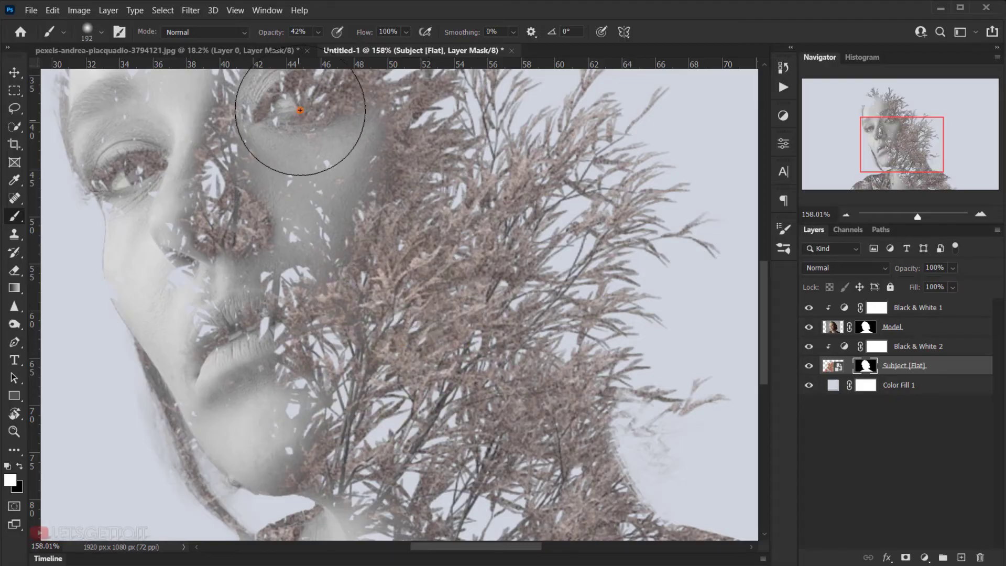
drag(328, 265, 357, 263)
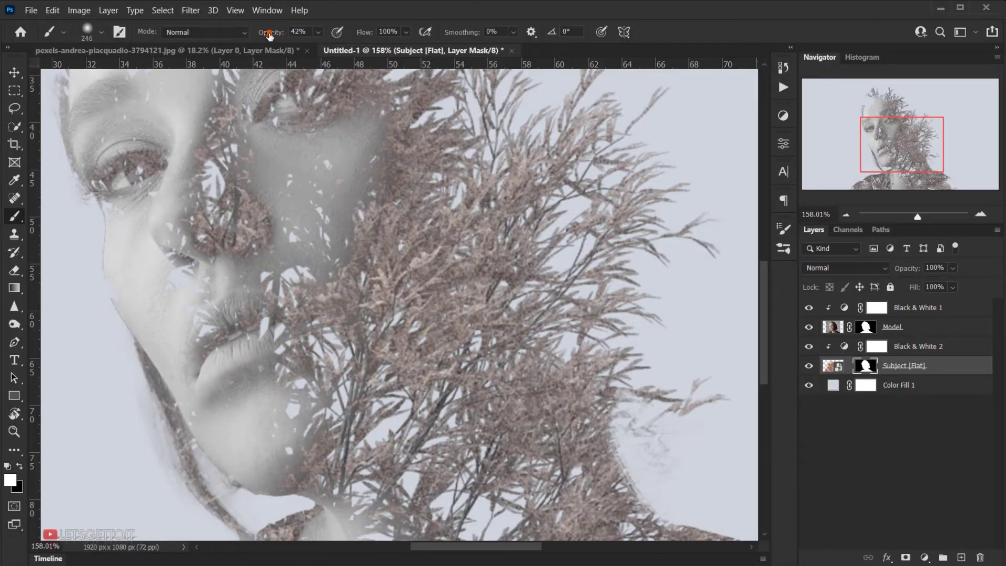
click(431, 181)
scroll(465, 289, down, 3)
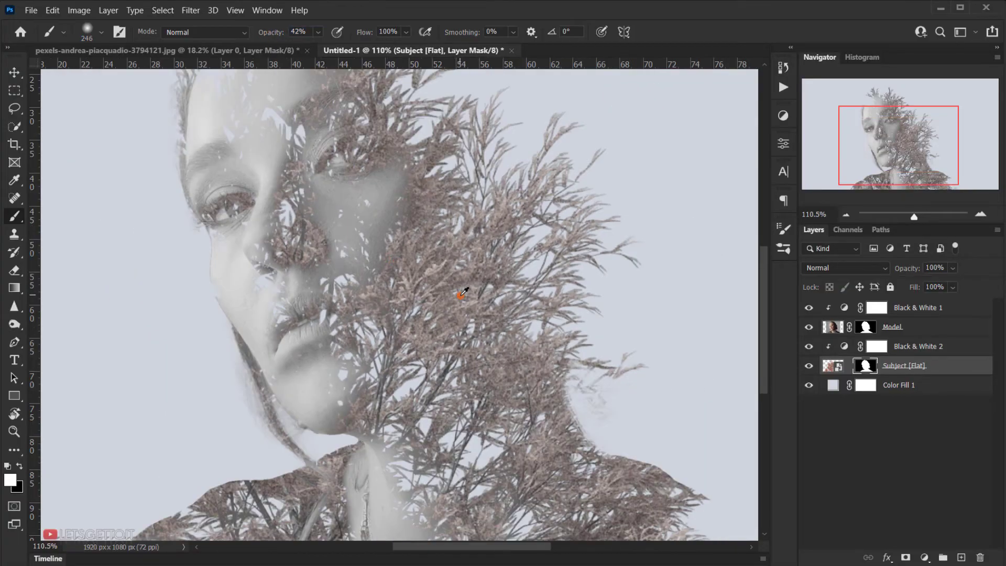
right_click(396, 260)
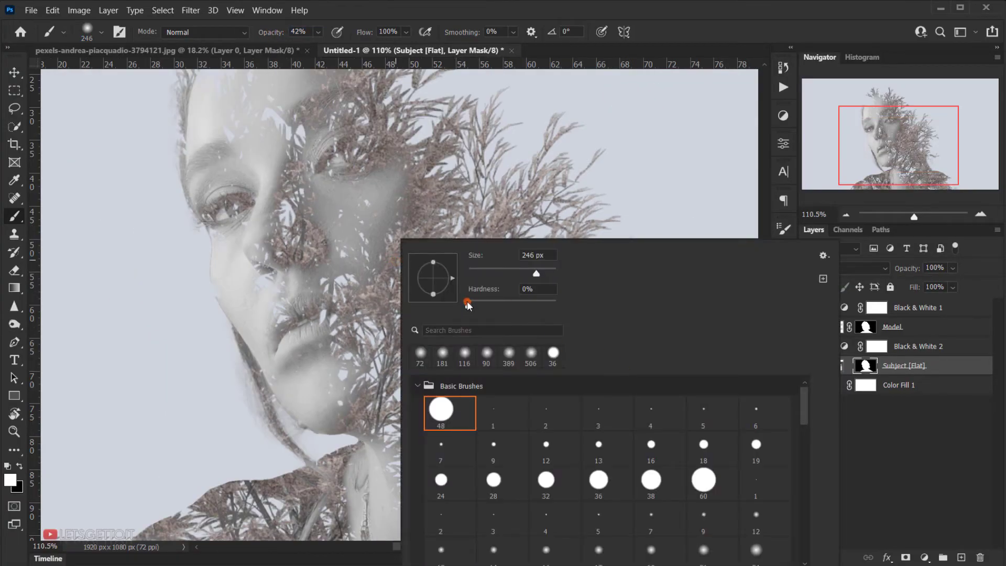
key(Escape)
Enlarge the brush to 387 px and paint white on the tree's mask to reveal branches beyond the neck and shoulder at the back.
scroll(589, 351, down, 3)
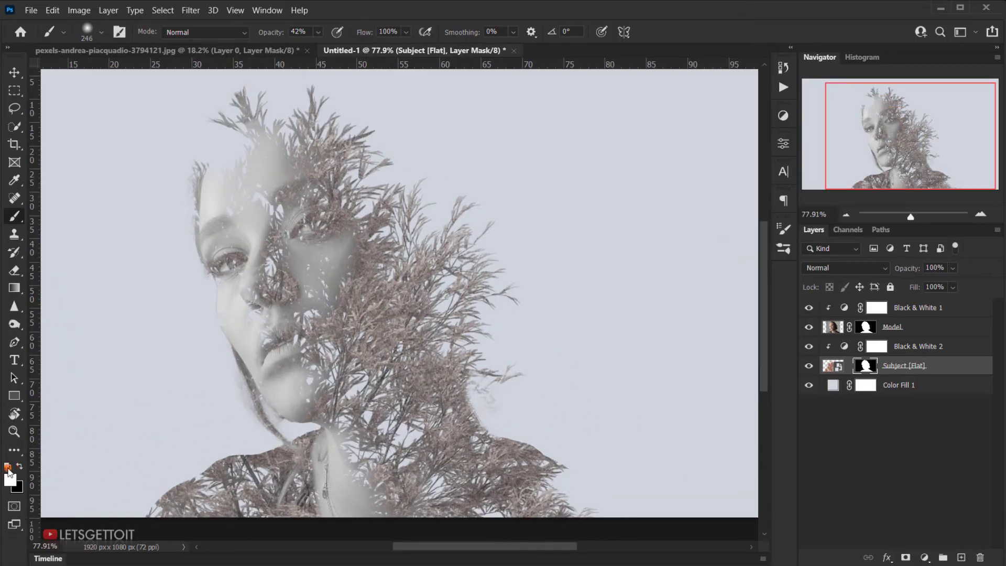
mouse_move(539, 471)
mouse_down()
mouse_move(473, 445)
mouse_move(466, 414)
mouse_move(540, 448)
mouse_move(571, 473)
mouse_move(502, 436)
mouse_move(562, 465)
mouse_move(580, 502)
mouse_move(499, 427)
mouse_move(593, 495)
mouse_move(470, 385)
mouse_move(474, 414)
mouse_move(477, 364)
mouse_move(510, 418)
mouse_move(502, 385)
mouse_move(671, 543)
mouse_move(620, 488)
mouse_move(635, 530)
mouse_move(520, 439)
mouse_up()
alt+right_click(513, 366)
mouse_move(547, 373)
mouse_down()
mouse_move(502, 275)
mouse_move(507, 309)
mouse_move(639, 563)
mouse_move(501, 374)
mouse_move(543, 448)
mouse_move(650, 554)
mouse_move(644, 526)
mouse_move(630, 519)
mouse_move(626, 528)
mouse_move(556, 462)
mouse_move(463, 276)
mouse_move(449, 160)
mouse_move(458, 211)
mouse_move(563, 465)
mouse_move(576, 454)
mouse_move(639, 521)
mouse_move(620, 486)
mouse_up()
scroll(611, 458, down, 3)
scroll(522, 432, up, 2)
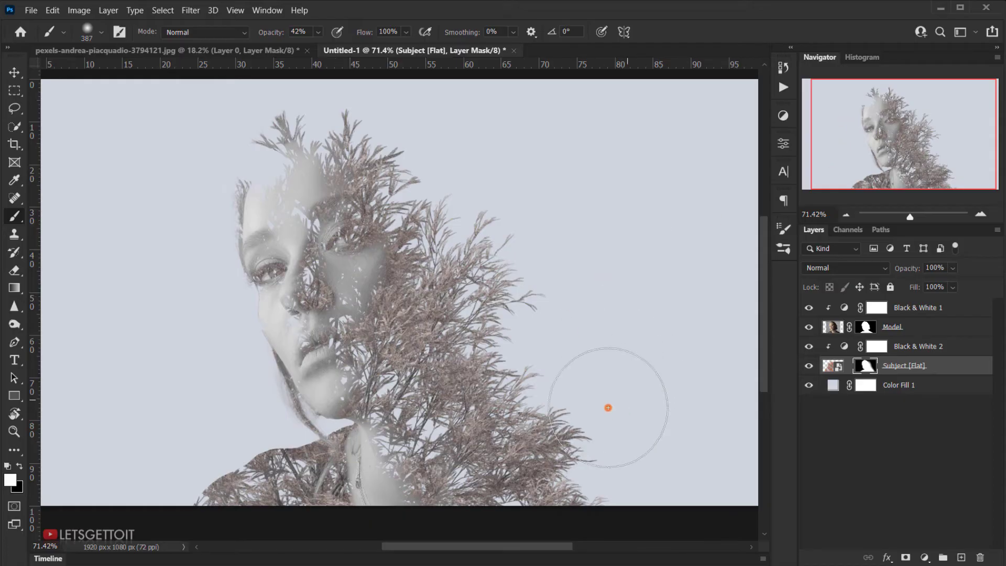
scroll(600, 476, up, 3)
scroll(613, 344, down, 3)
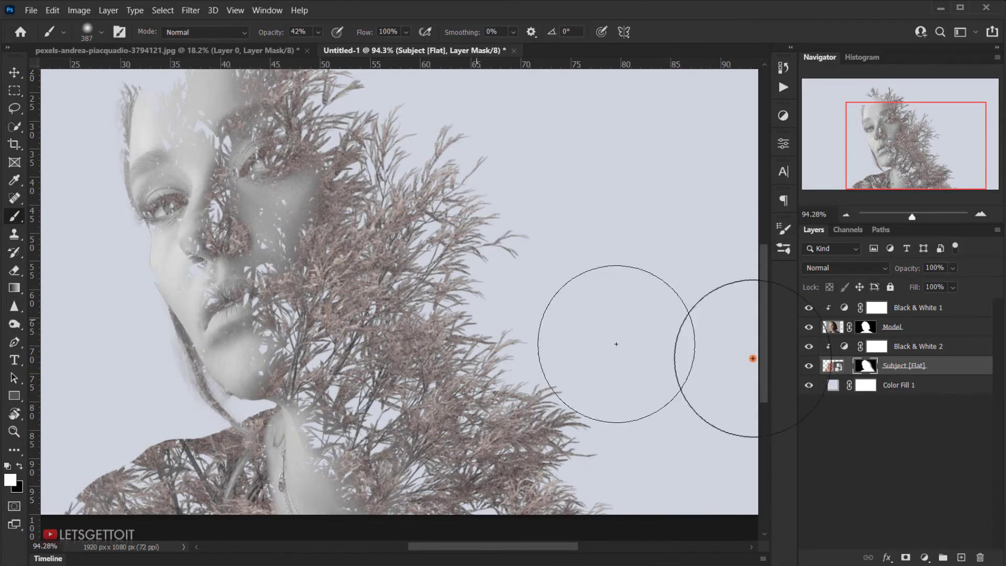
scroll(355, 332, down, 3)
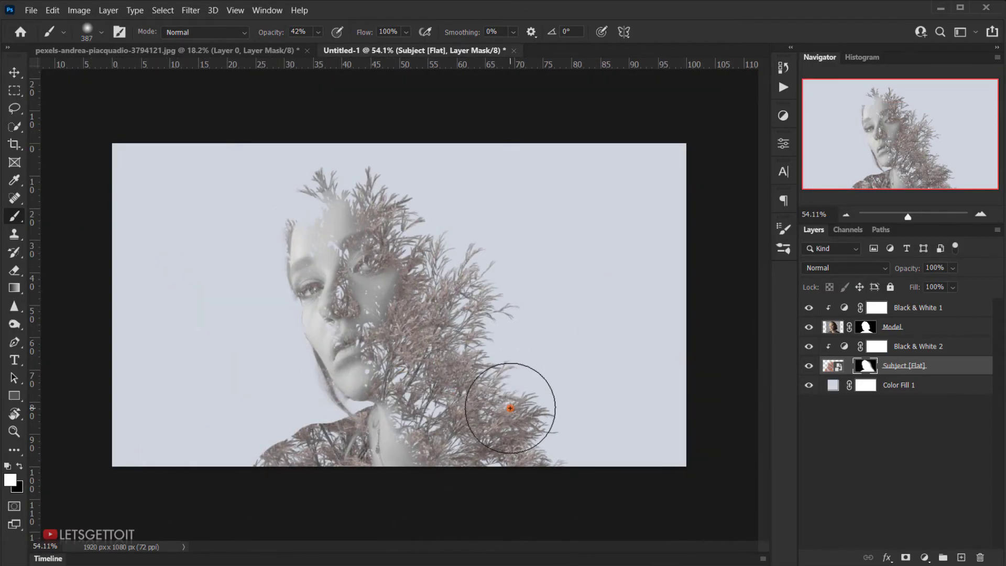
scroll(423, 370, up, 3)
scroll(521, 367, down, 1)
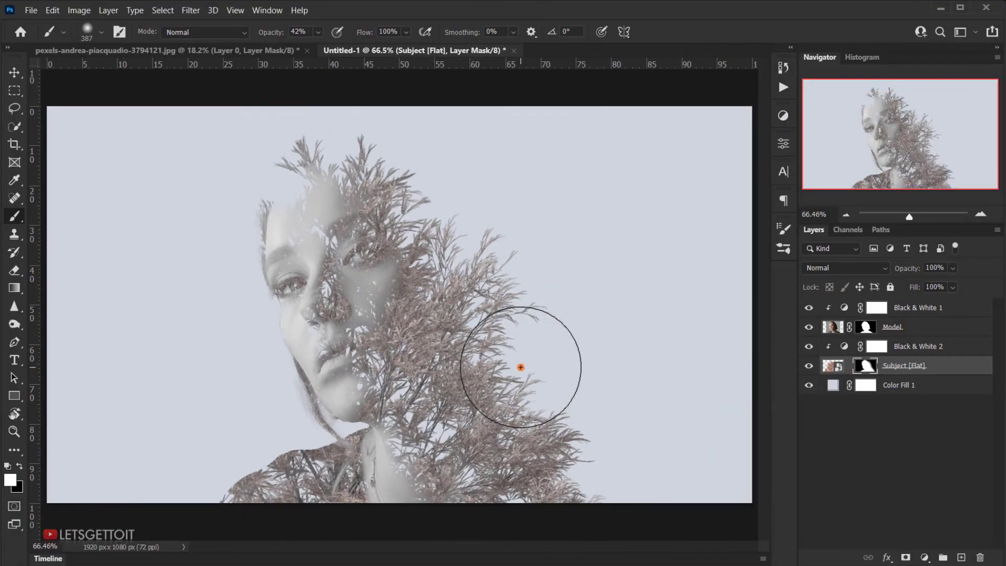
Add a Levels adjustment layer above Black & White 1 and clip it to the Model layer.
click(902, 309)
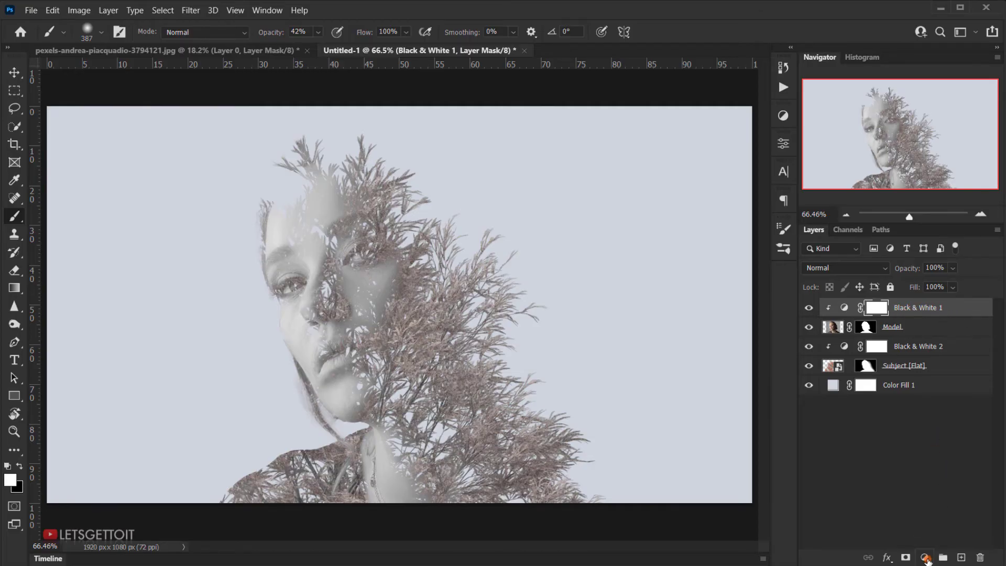
click(926, 557)
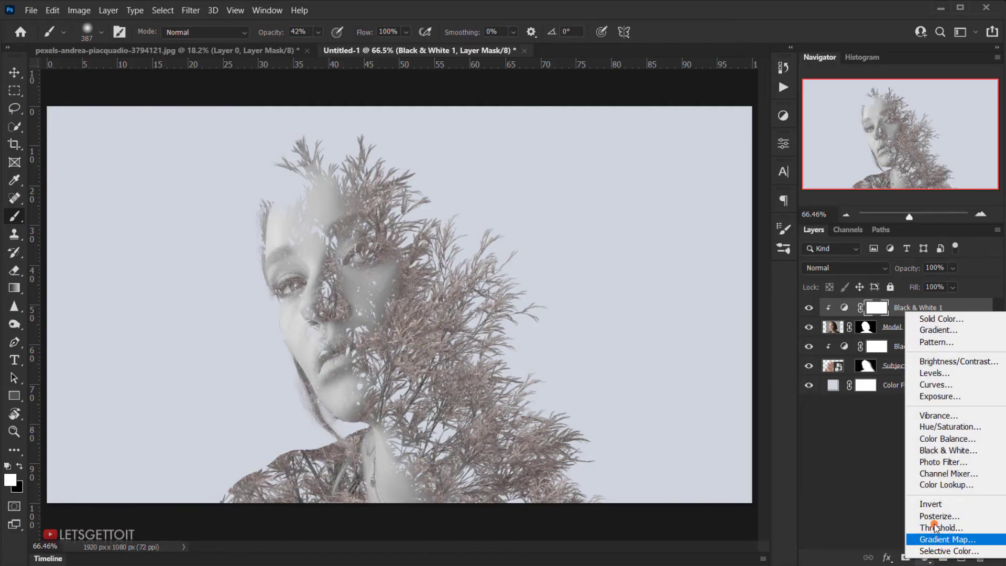
click(936, 372)
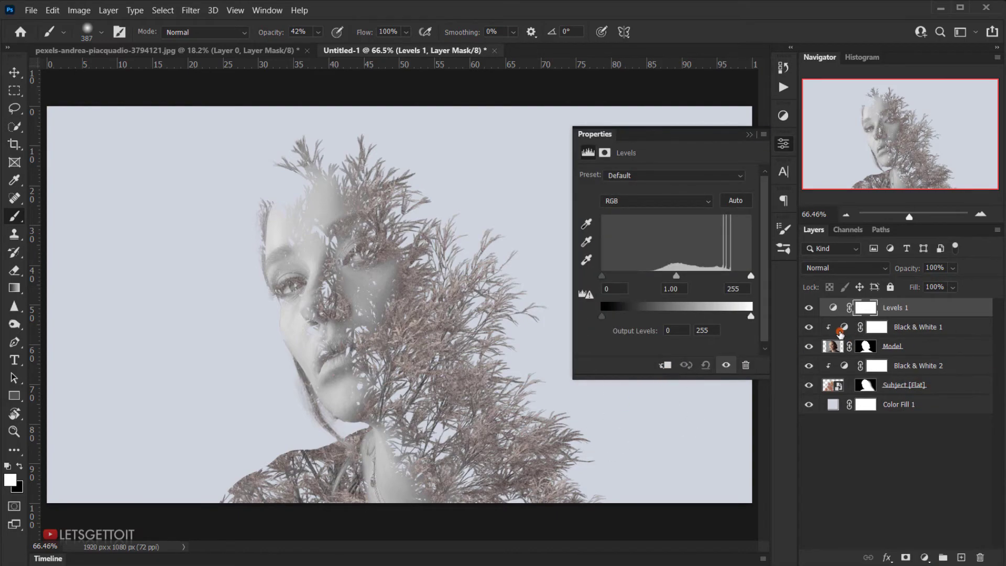
click(664, 365)
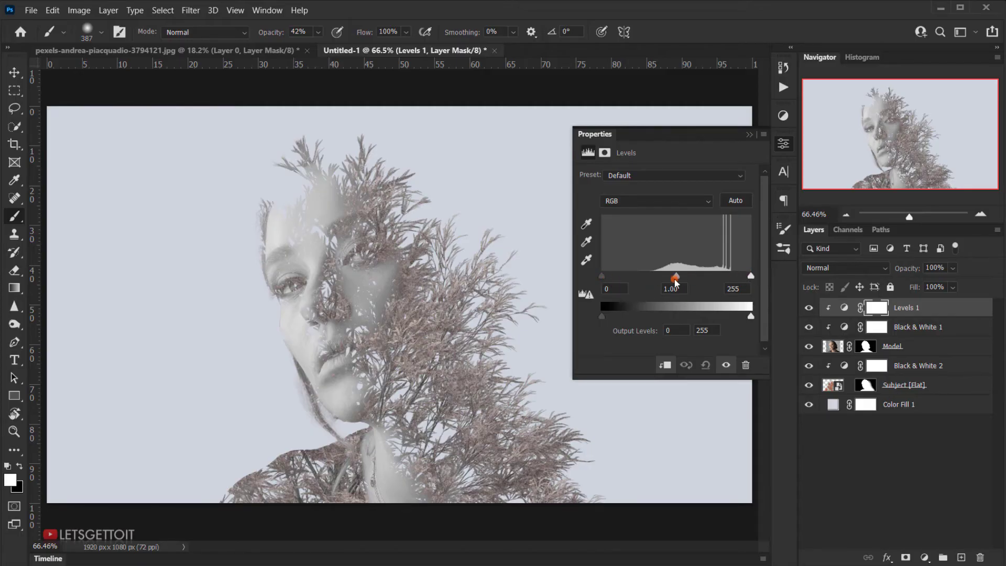
Set the Levels white input to 246 and the midtones to about 0.84, then close the adjustment's settings.
mouse_move(755, 274)
mouse_down()
mouse_move(731, 276)
mouse_move(746, 276)
mouse_up()
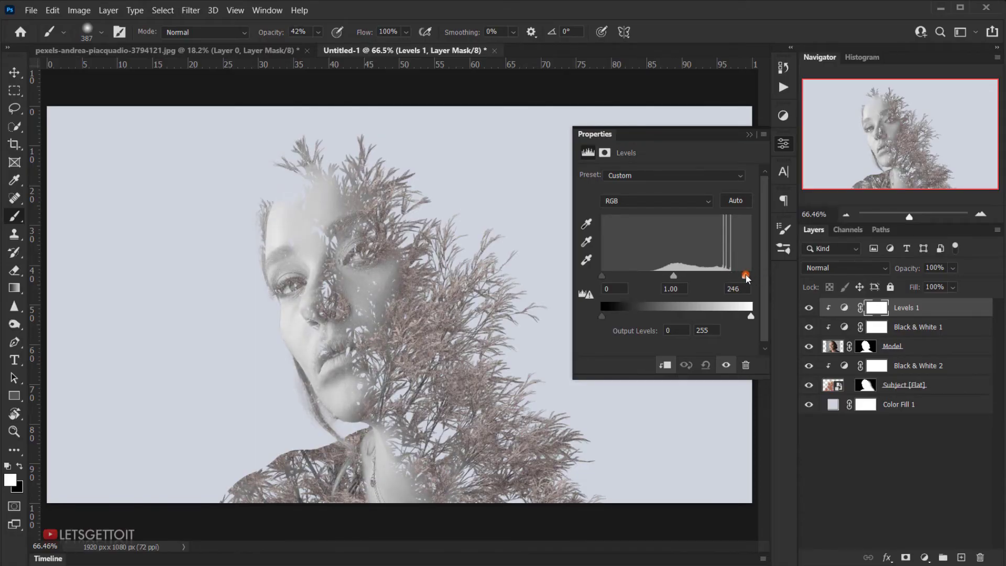
click(674, 278)
drag(673, 282, 678, 281)
drag(680, 274, 676, 275)
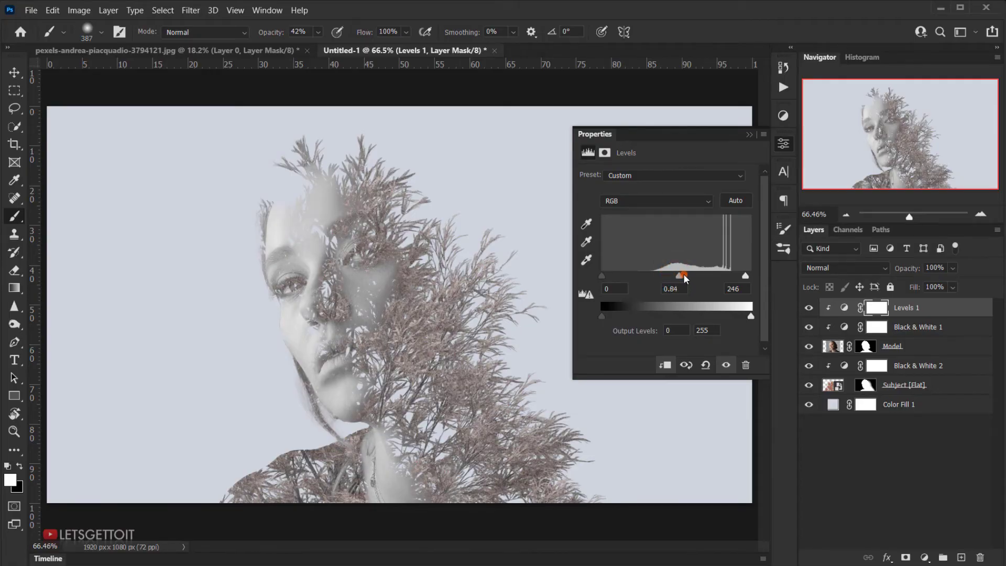
mouse_move(684, 274)
mouse_down()
mouse_move(675, 272)
mouse_move(683, 278)
mouse_up()
click(749, 135)
Duplicate the Model layer and place the copy at the top of the layer stack.
scroll(285, 348, up, 4)
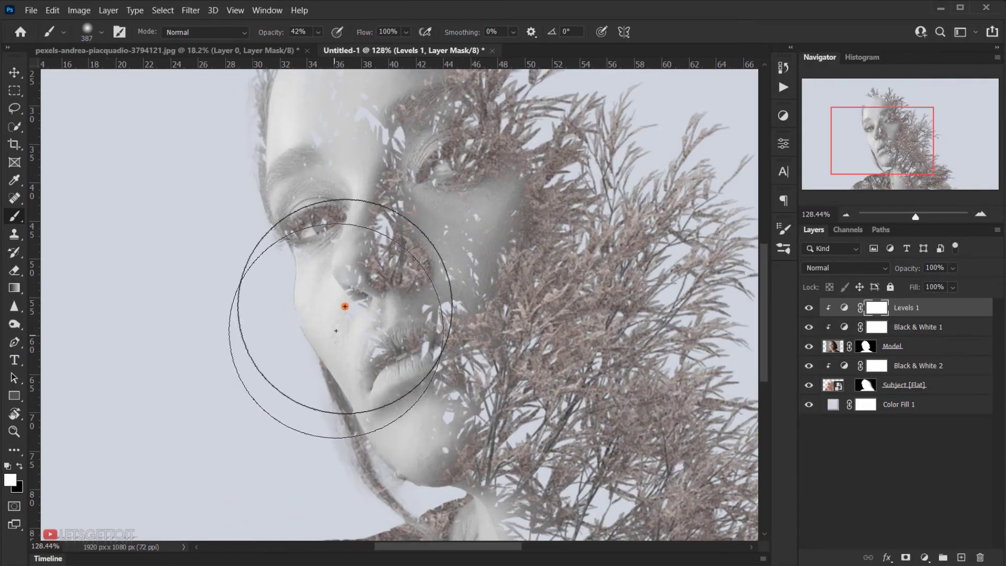
scroll(362, 307, down, 2)
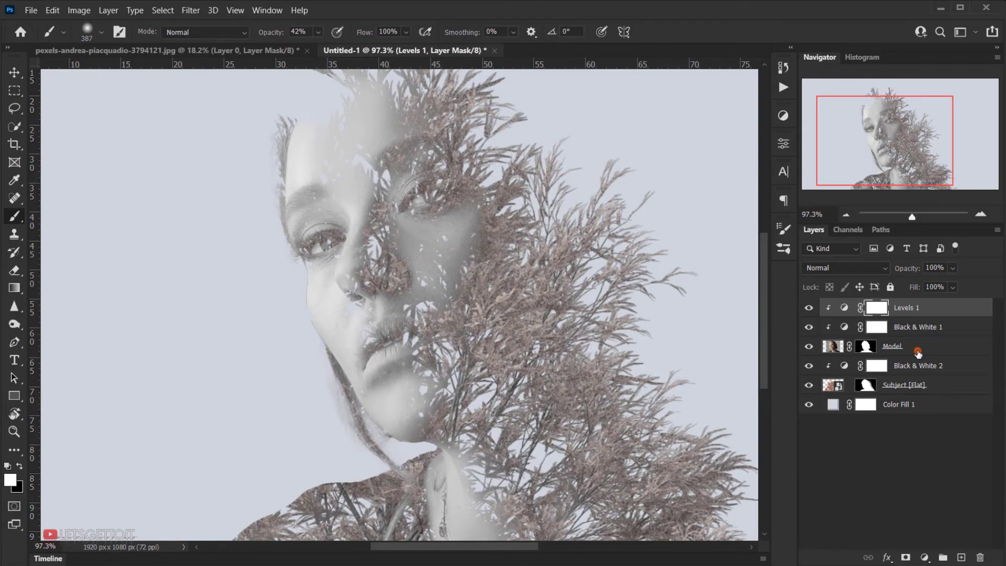
click(910, 334)
click(899, 346)
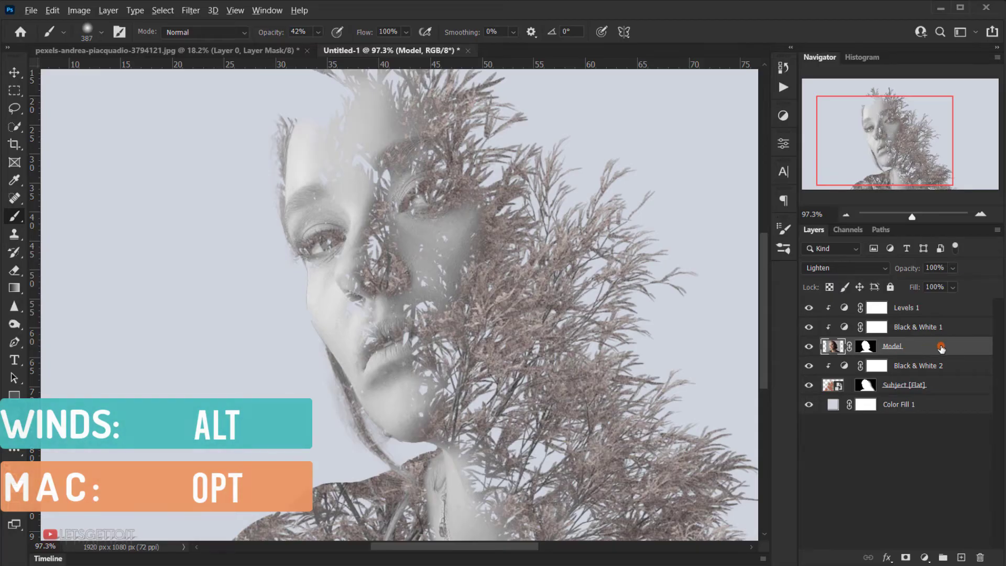
drag(936, 347, 902, 307)
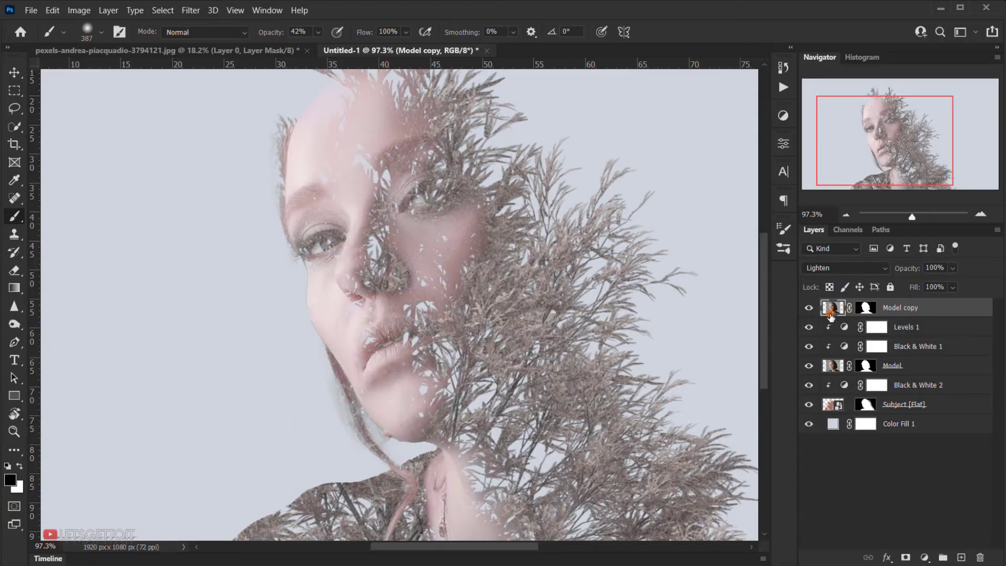
Apply the Model copy's layer mask permanently to its pixels.
click(868, 310)
key(x)
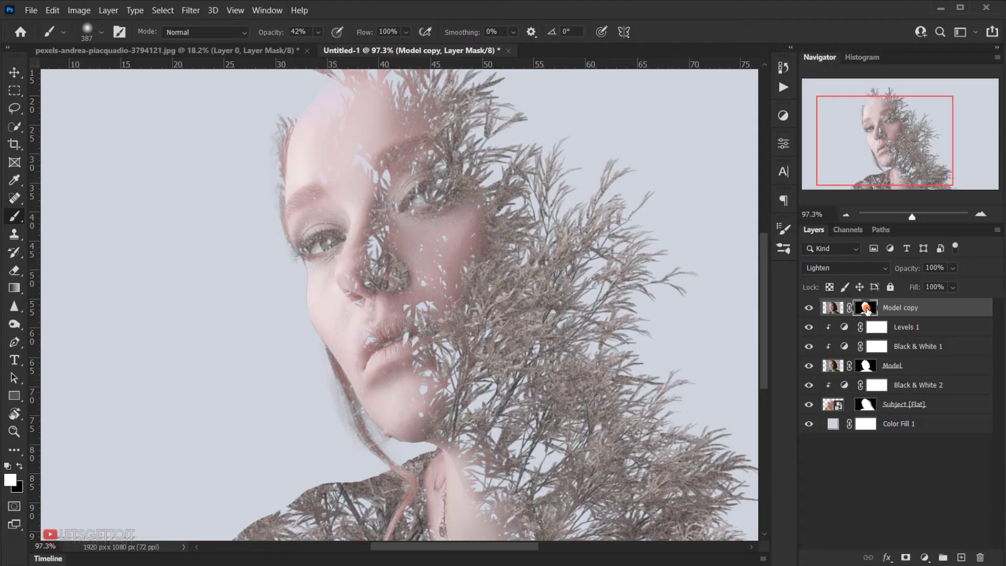
right_click(867, 309)
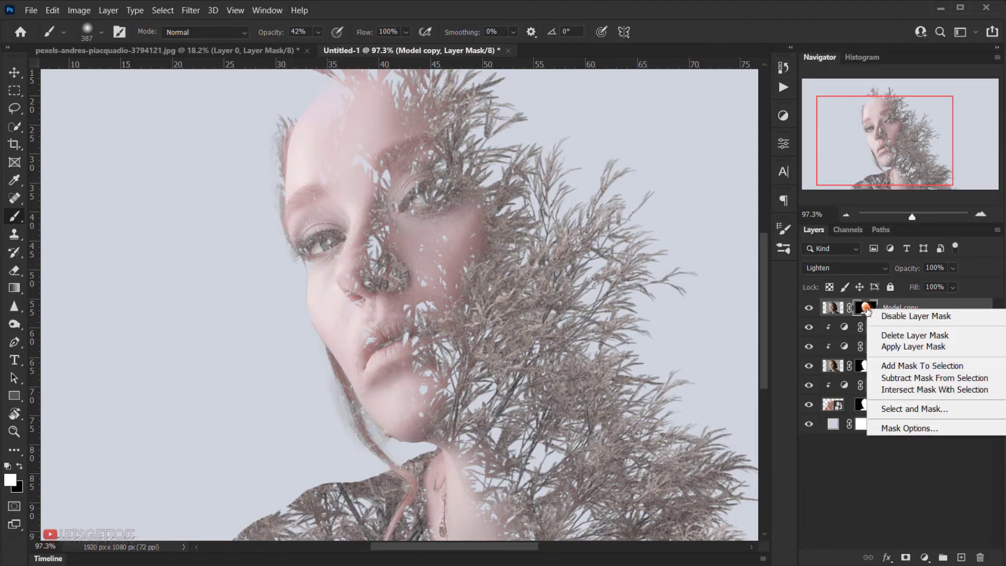
click(917, 348)
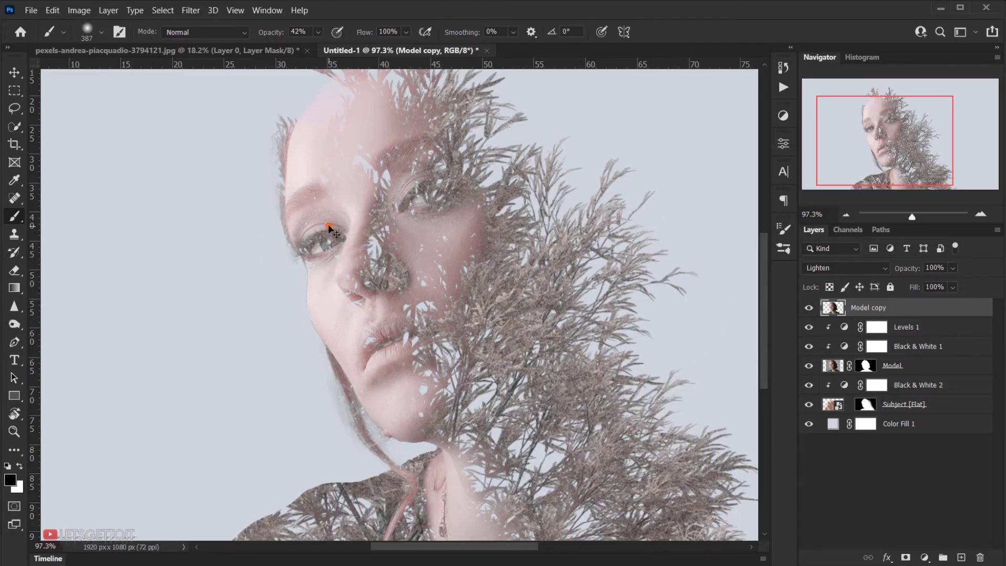
Compare the composite with the Model copy hidden and shown, examining the face up close and as a whole.
key(ctrl+minus)
key(ctrl+minus)
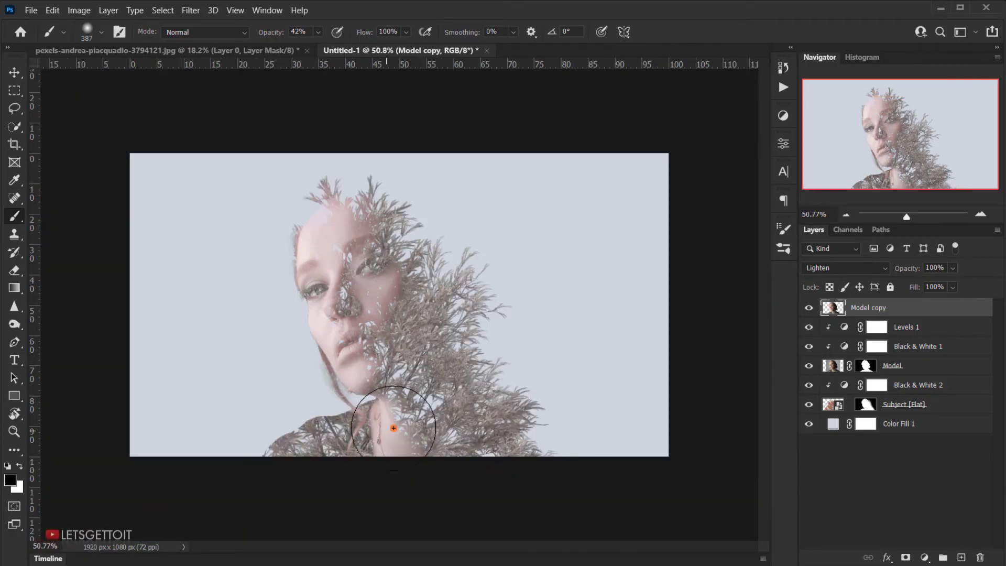
key(ctrl+0)
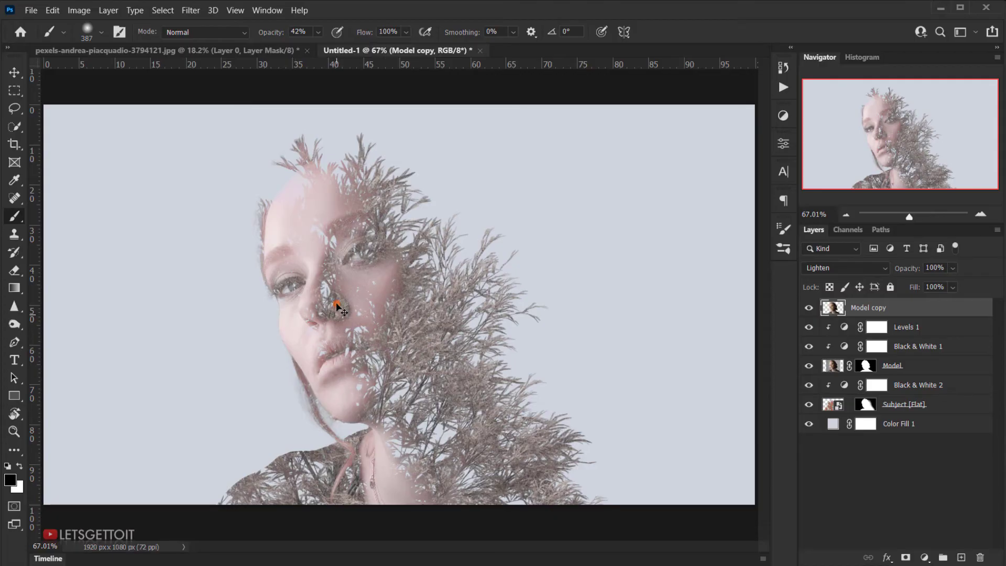
click(810, 309)
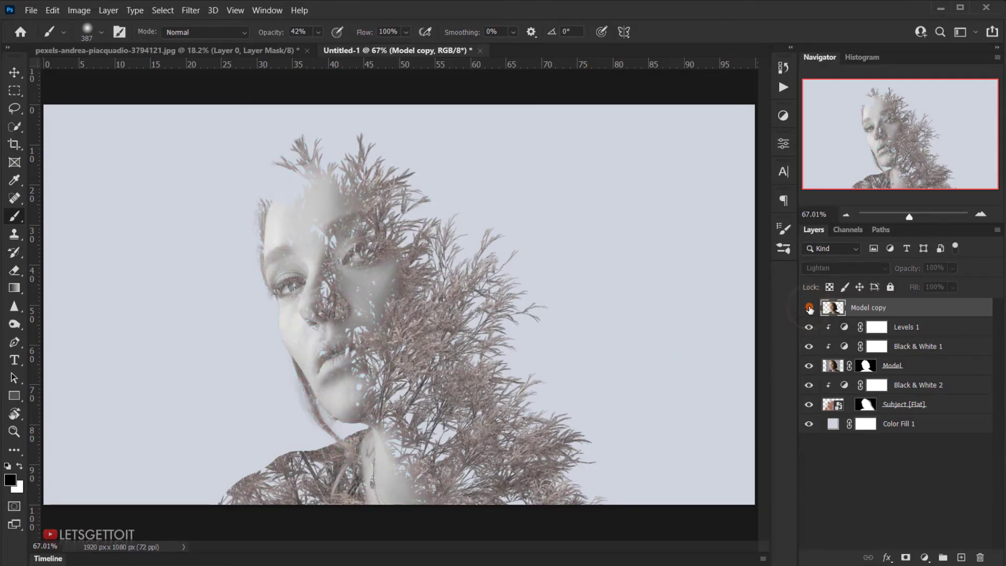
click(810, 309)
click(810, 309)
click(810, 310)
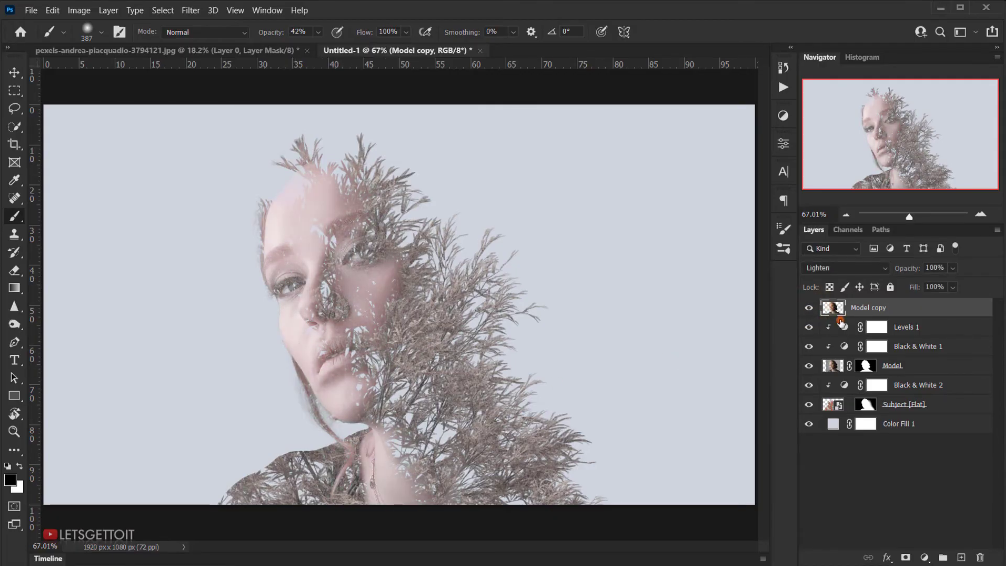
scroll(298, 333, up, 4)
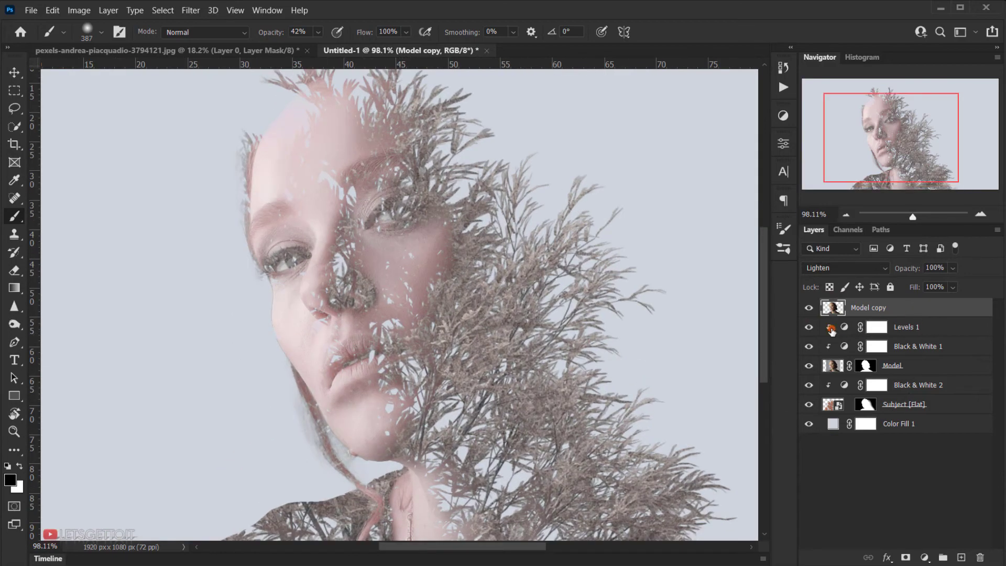
scroll(402, 397, down, 2)
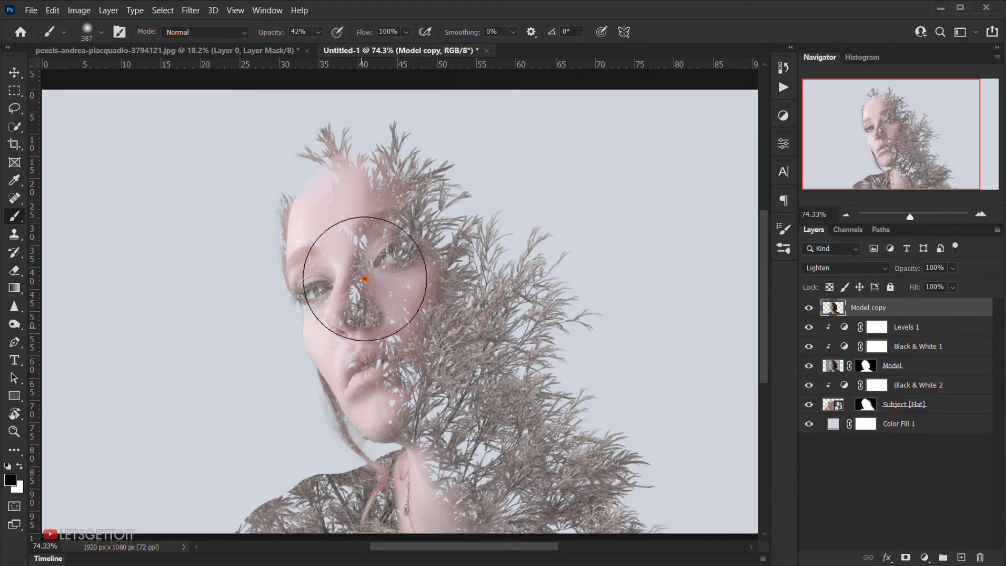
Set the Model copy's blend mode to Normal and desaturate the layer.
scroll(450, 421, up, 2)
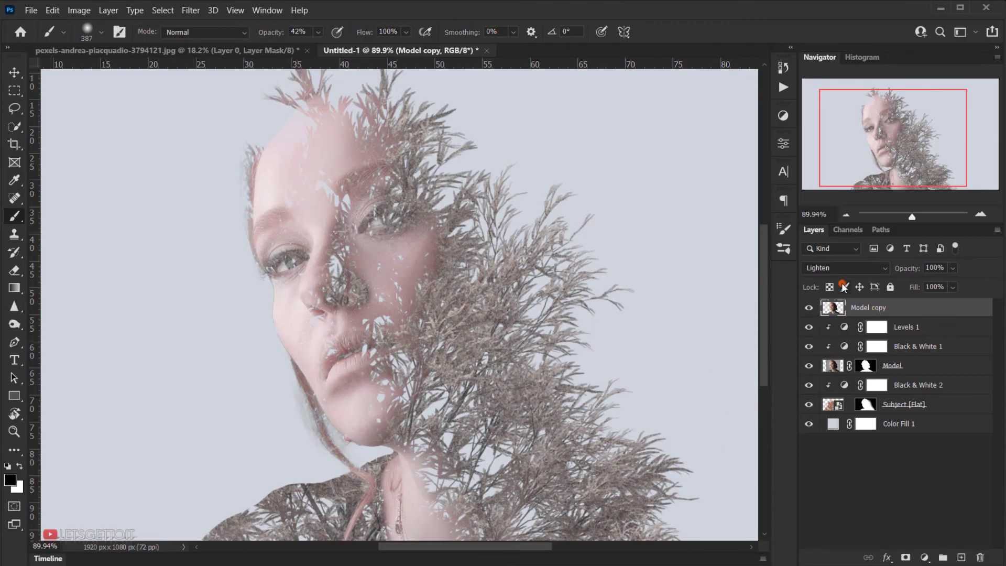
click(834, 268)
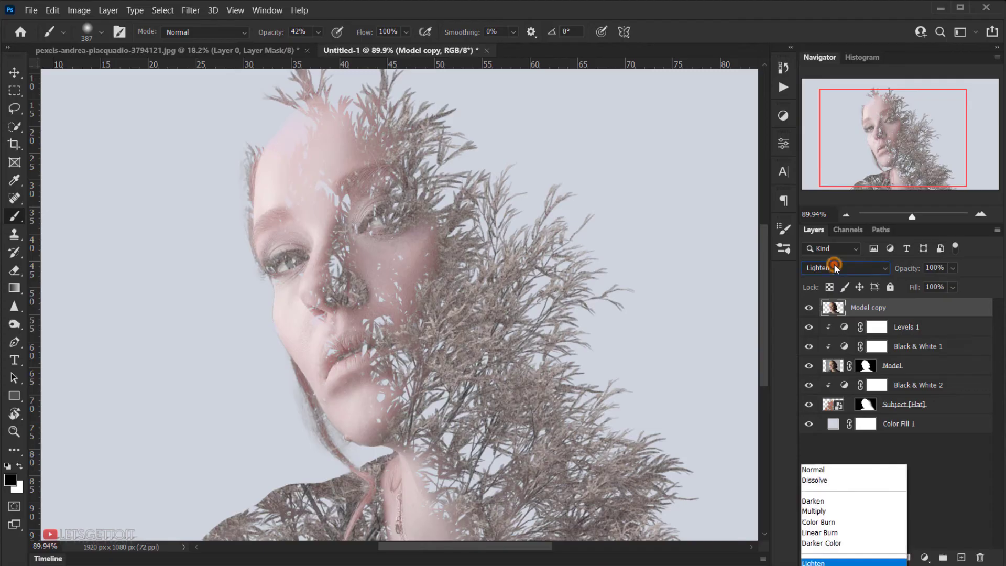
click(834, 262)
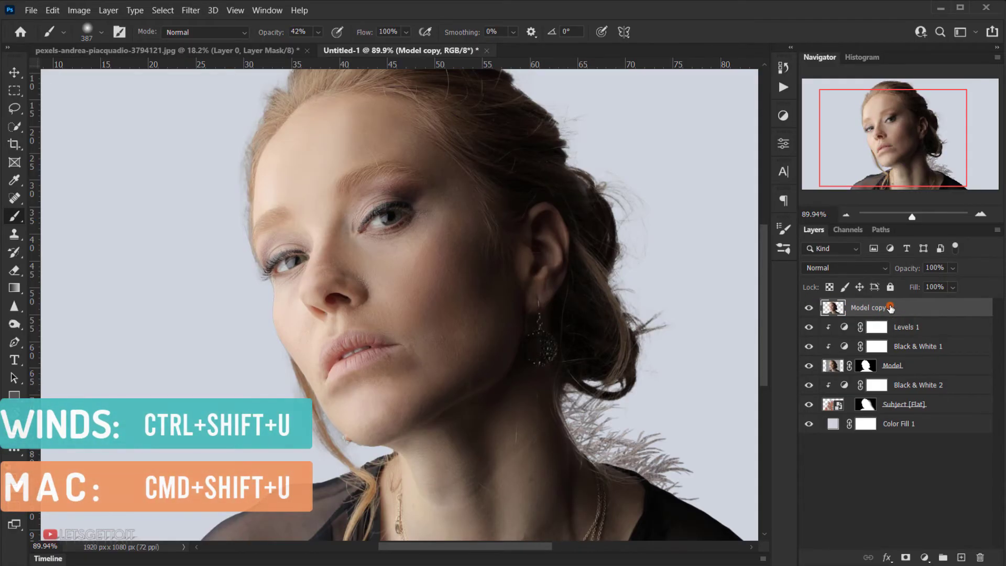
key(ctrl+shift+u)
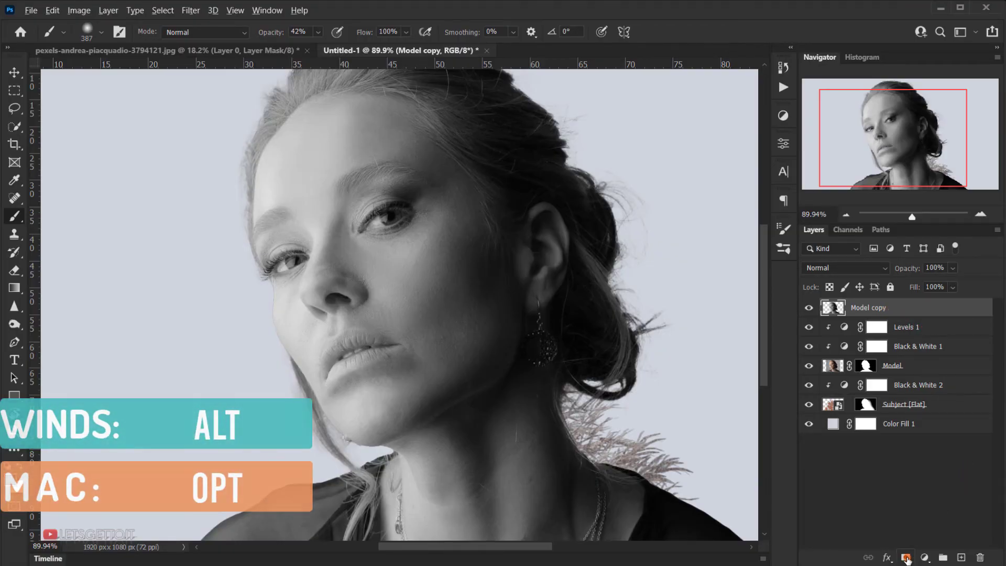
Add a black mask to the Model copy and paint white over the front eye and nose with a soft 66 px brush.
alt+click(905, 559)
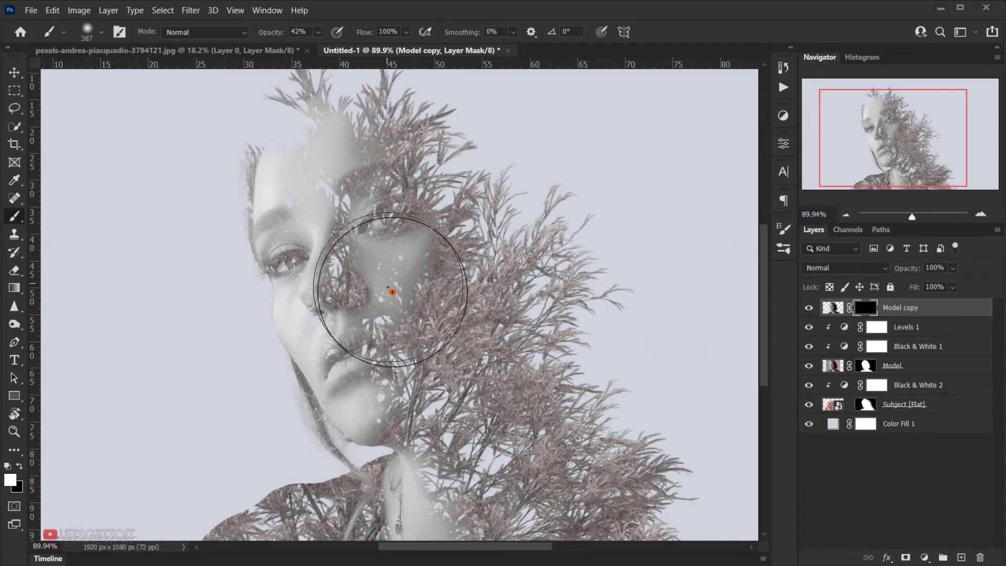
mouse_move(329, 283)
mouse_down()
mouse_move(347, 286)
mouse_move(325, 263)
mouse_up()
drag(308, 256, 178, 301)
drag(377, 261, 323, 286)
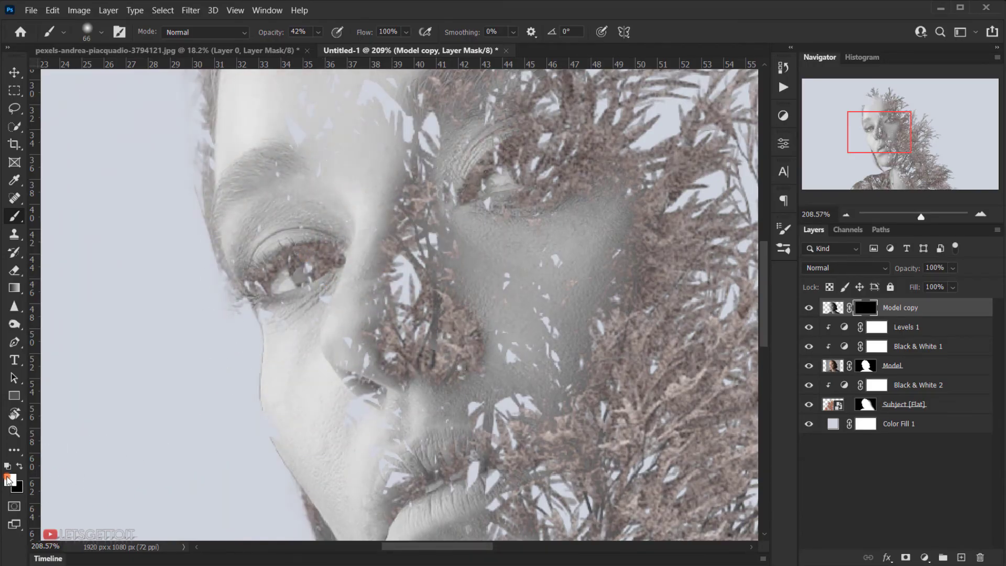
drag(331, 248, 349, 249)
mouse_move(292, 262)
mouse_down()
mouse_move(278, 302)
mouse_move(260, 301)
mouse_move(284, 247)
mouse_move(217, 277)
mouse_move(228, 299)
mouse_move(252, 302)
mouse_move(304, 209)
mouse_move(287, 303)
mouse_move(304, 216)
mouse_move(274, 293)
mouse_move(296, 334)
mouse_move(302, 323)
mouse_move(324, 338)
mouse_move(281, 284)
mouse_move(288, 400)
mouse_move(288, 321)
mouse_move(312, 342)
mouse_move(342, 342)
mouse_move(332, 278)
mouse_move(328, 321)
mouse_move(345, 306)
mouse_move(311, 316)
mouse_move(330, 289)
mouse_move(355, 349)
mouse_up()
Enlarge the brush and paint white on the Model copy's mask to restore the nose, lips and chin.
key(bracketright)
key(bracketright)
key(bracketright)
scroll(291, 307, down, 3)
key(bracketright)
key(bracketright)
key(bracketright)
key(bracketright)
key(bracketright)
alt+right_click(334, 315)
click(350, 352)
mouse_move(335, 418)
mouse_down()
mouse_move(361, 414)
mouse_move(354, 408)
mouse_move(375, 397)
mouse_move(357, 397)
mouse_move(365, 403)
mouse_move(362, 375)
mouse_move(415, 374)
mouse_move(380, 382)
mouse_move(407, 380)
mouse_move(368, 403)
mouse_up()
Reduce the brush size and paint white on the Model copy's mask to restore more of the lower face.
key(bracketleft)
key(bracketleft)
key(bracketleft)
key(bracketleft)
scroll(315, 434, down, 2)
alt+right_click(311, 439)
mouse_move(302, 441)
mouse_down()
mouse_move(321, 489)
mouse_move(296, 470)
mouse_up()
scroll(297, 469, down, 3)
scroll(322, 419, up, 4)
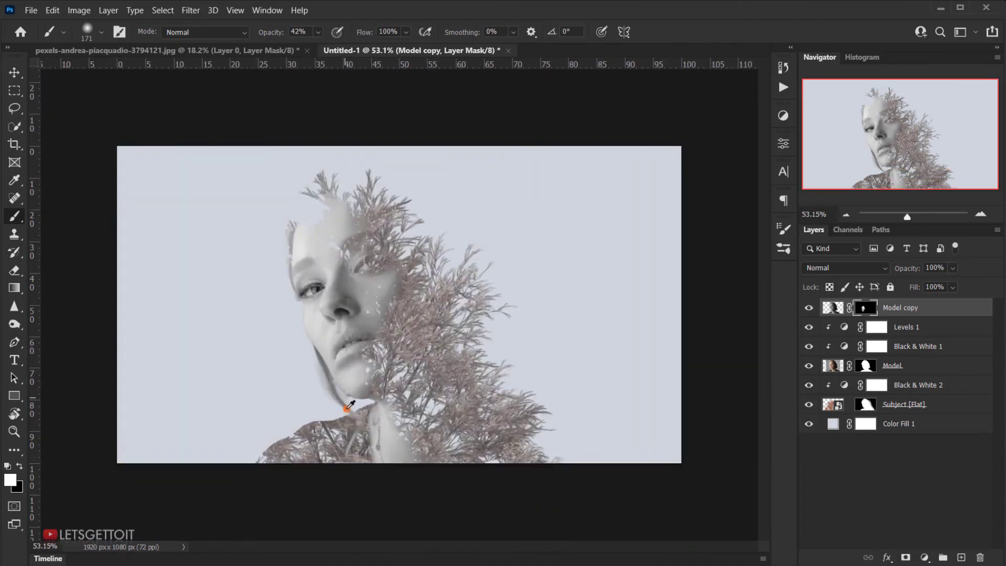
Reduce the brush to 101 px and review the restored facial features against the whole composite.
alt+right_click(330, 330)
scroll(351, 352, down, 2)
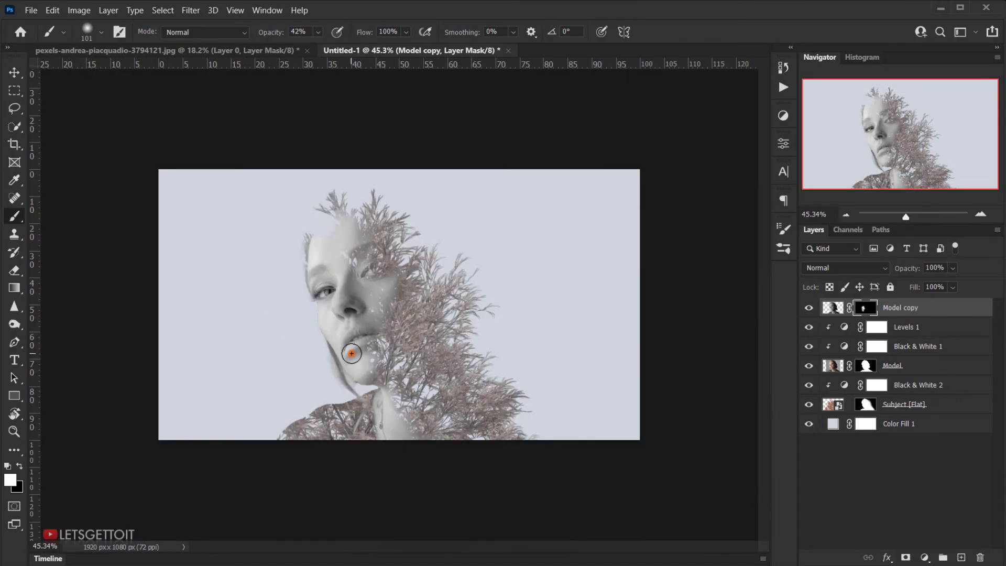
scroll(352, 352, down, 1)
scroll(332, 404, up, 4)
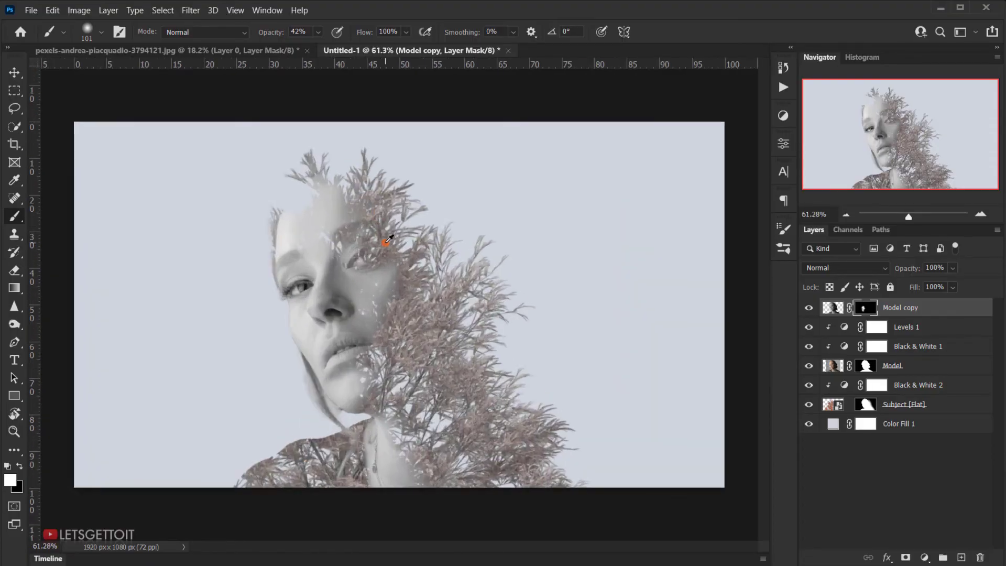
scroll(388, 240, down, 1)
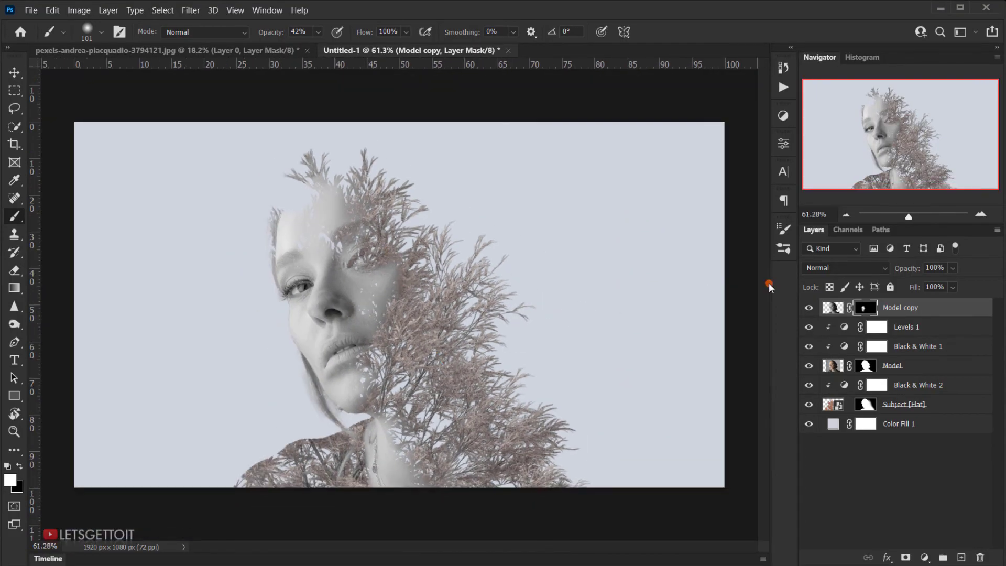
key(ctrl+plus)
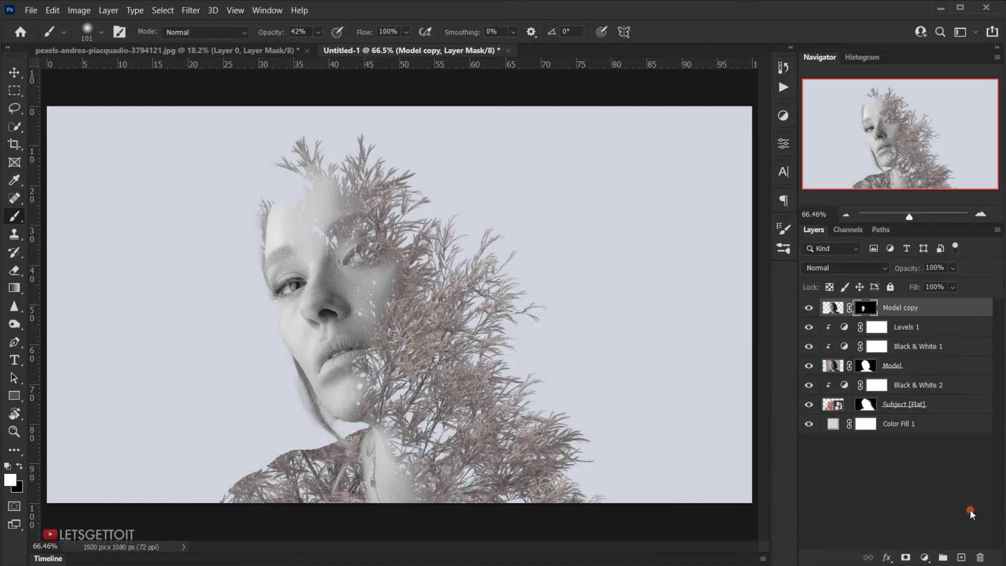
Add a Solid Color fill layer above the Model copy in olive #949359.
click(925, 557)
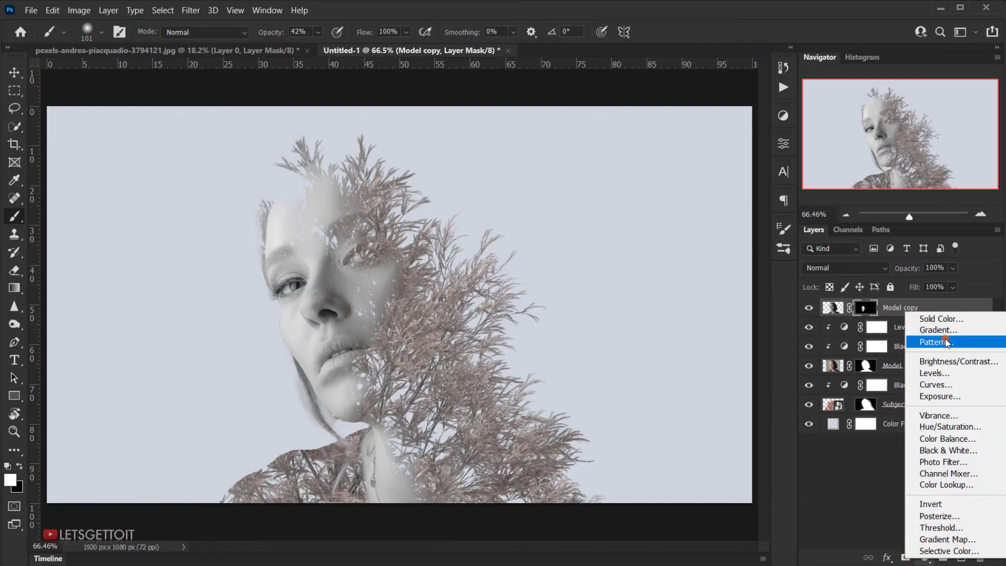
click(936, 319)
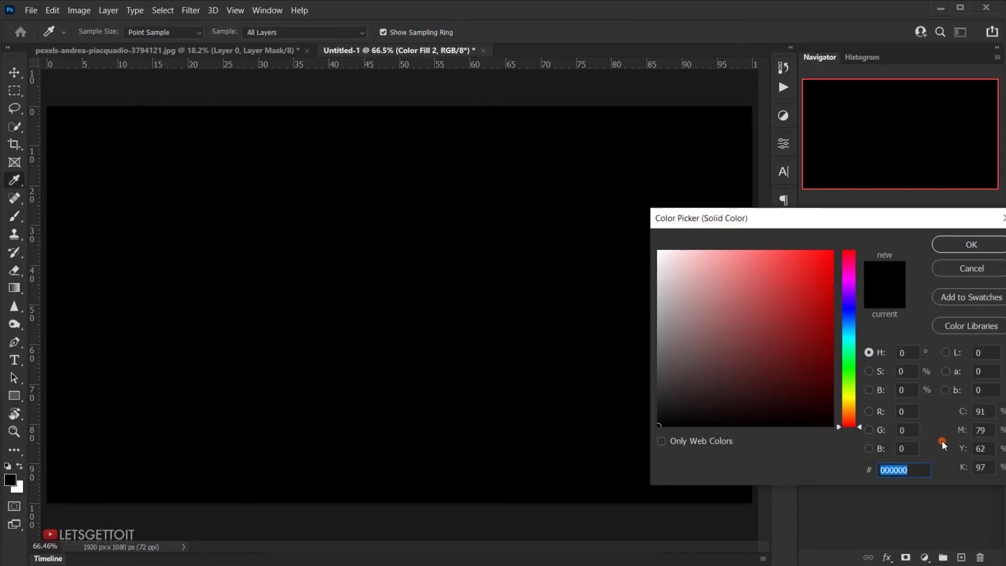
click(851, 402)
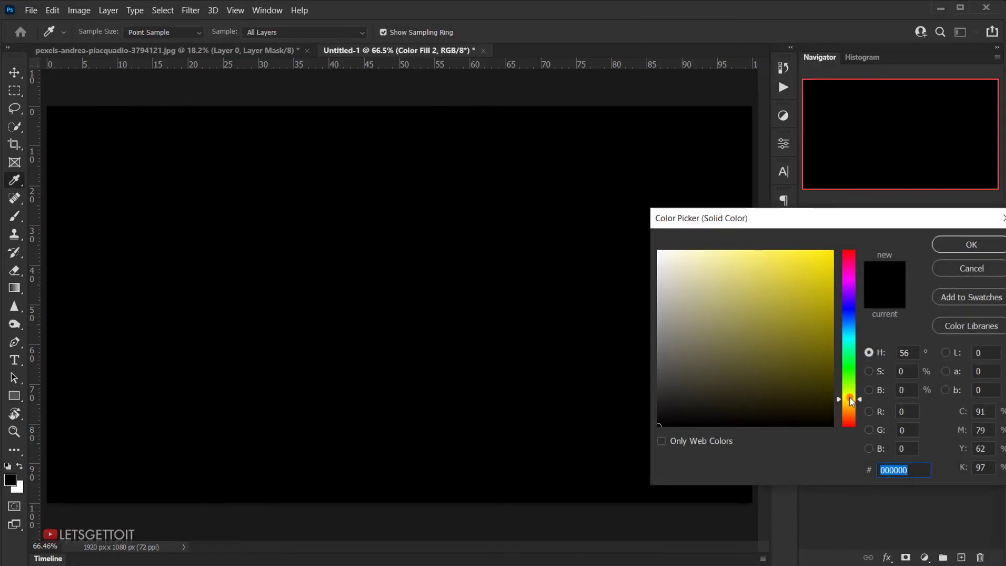
drag(851, 401, 851, 398)
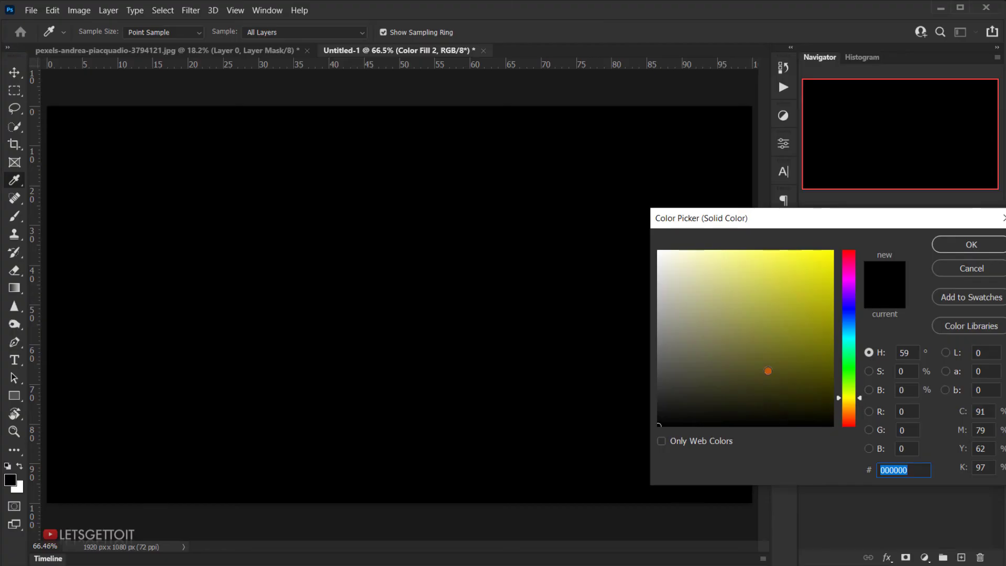
drag(725, 309, 728, 324)
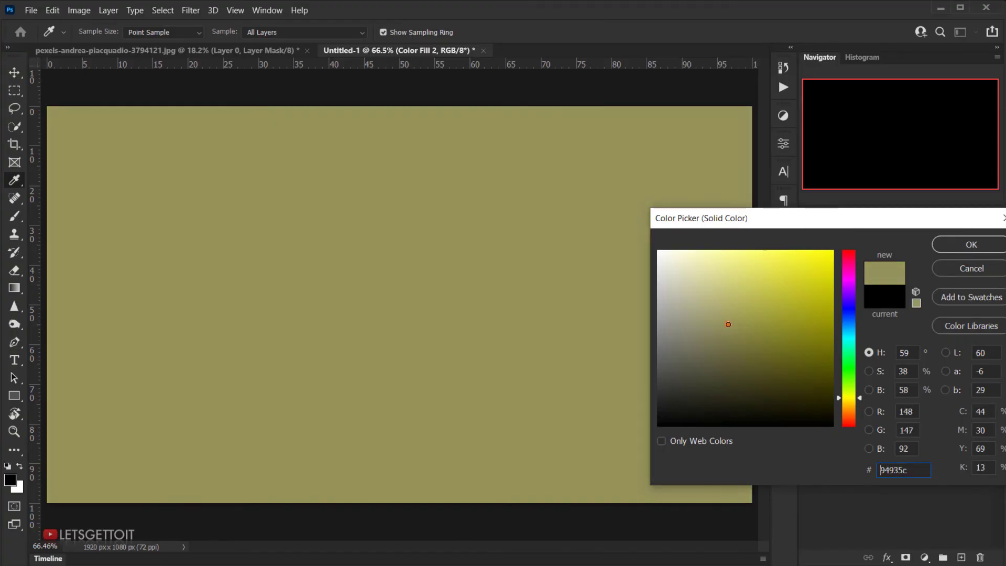
click(967, 245)
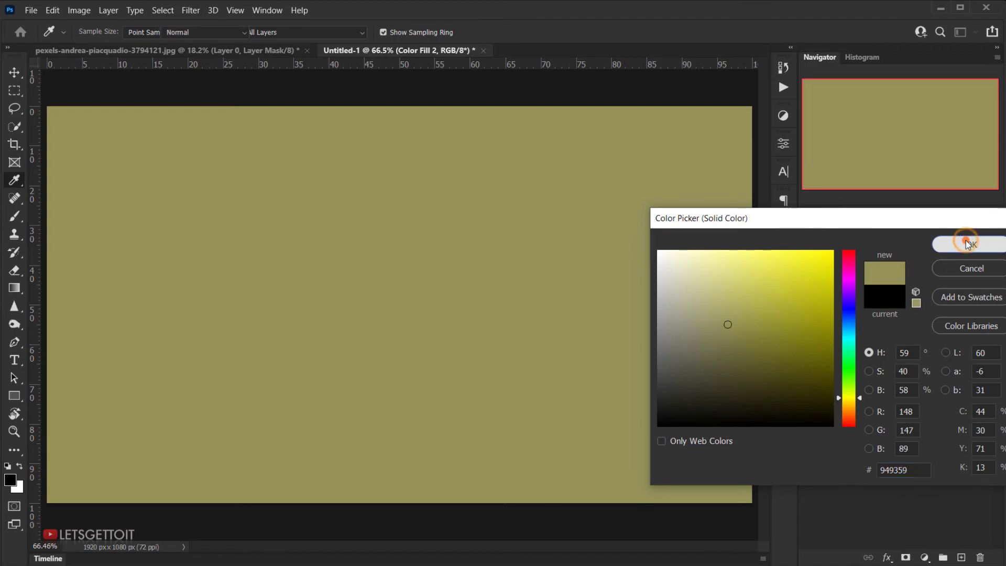
Set the olive fill layer's blend mode to Exclusion at 8% opacity and compare the image with and without it.
click(861, 272)
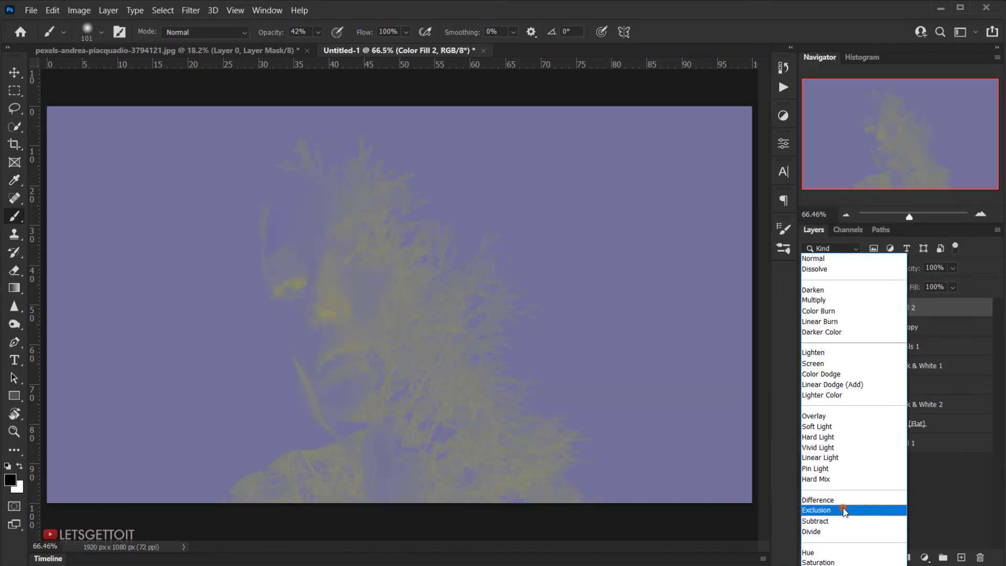
click(825, 510)
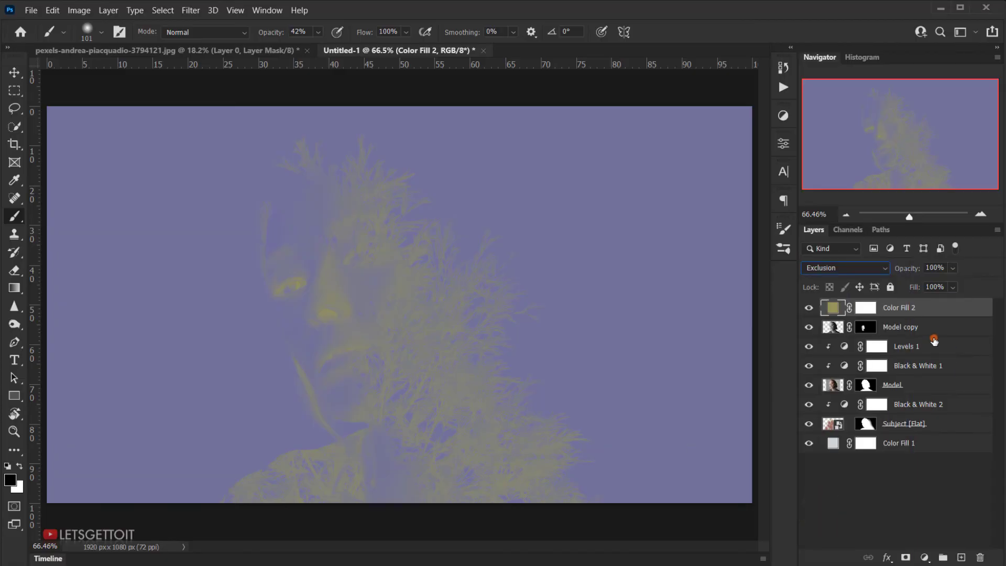
click(943, 267)
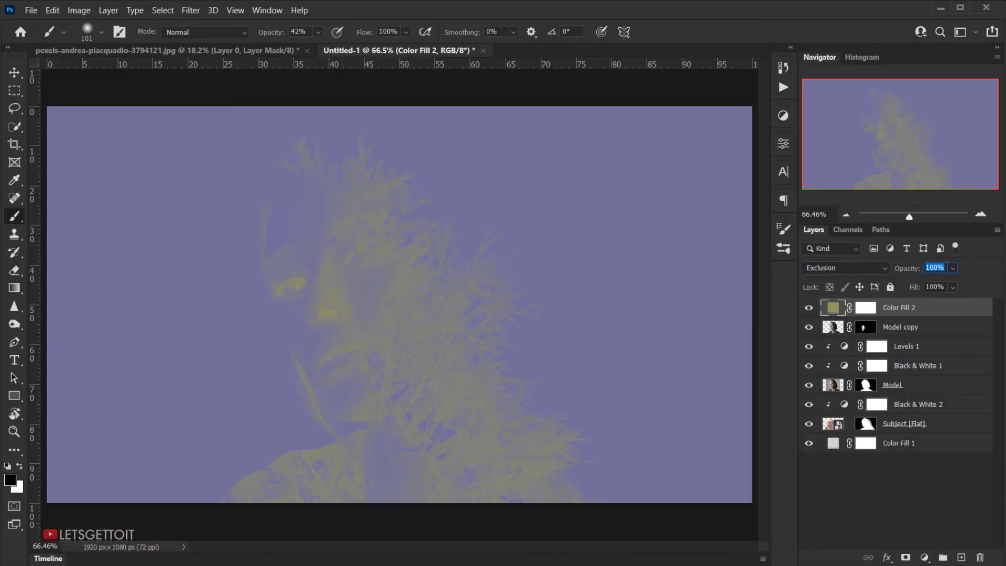
text(10)
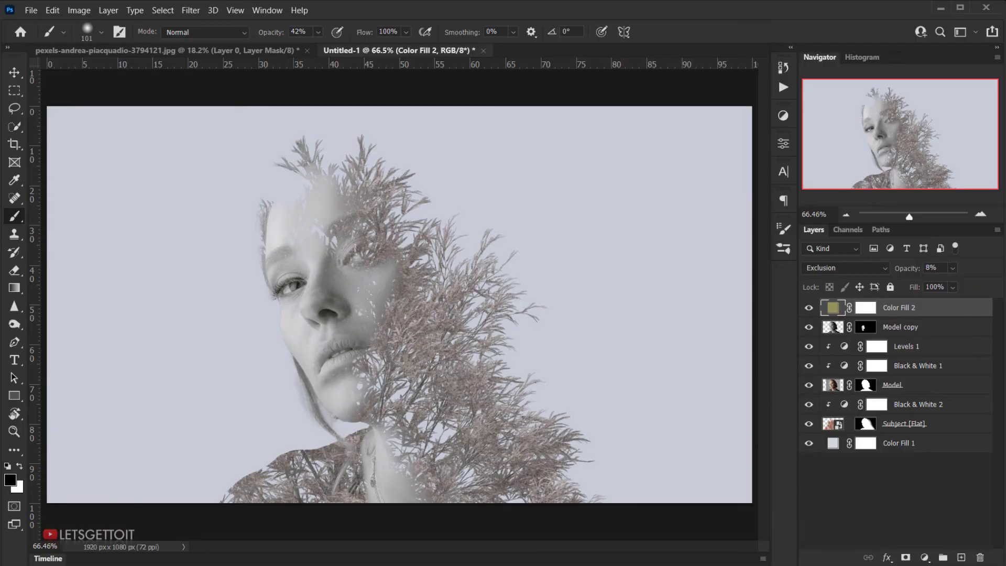
click(809, 308)
click(809, 308)
Add a Curves adjustment layer above the olive fill and place shadow, midtone and highlight points on its RGB curve.
click(926, 557)
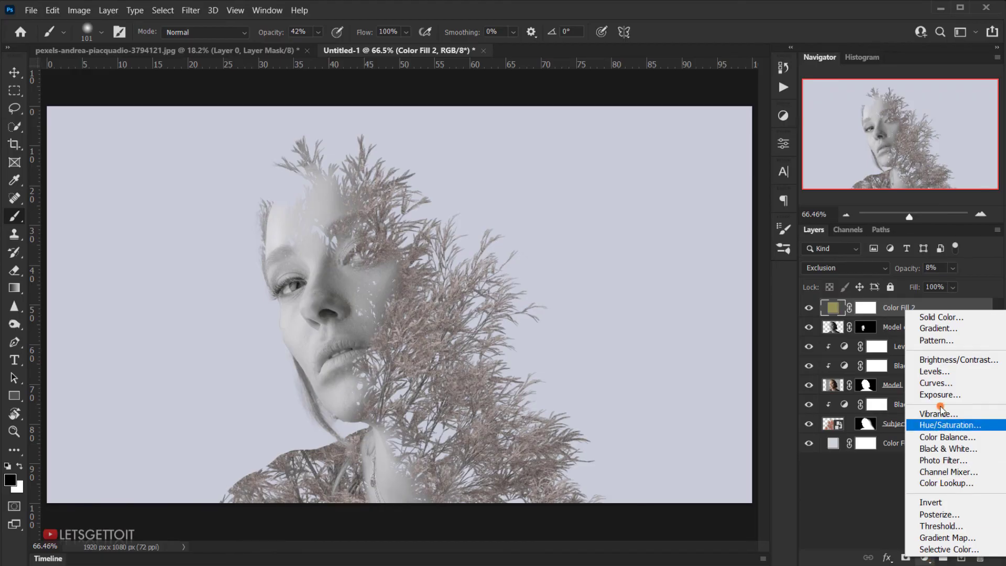
click(930, 383)
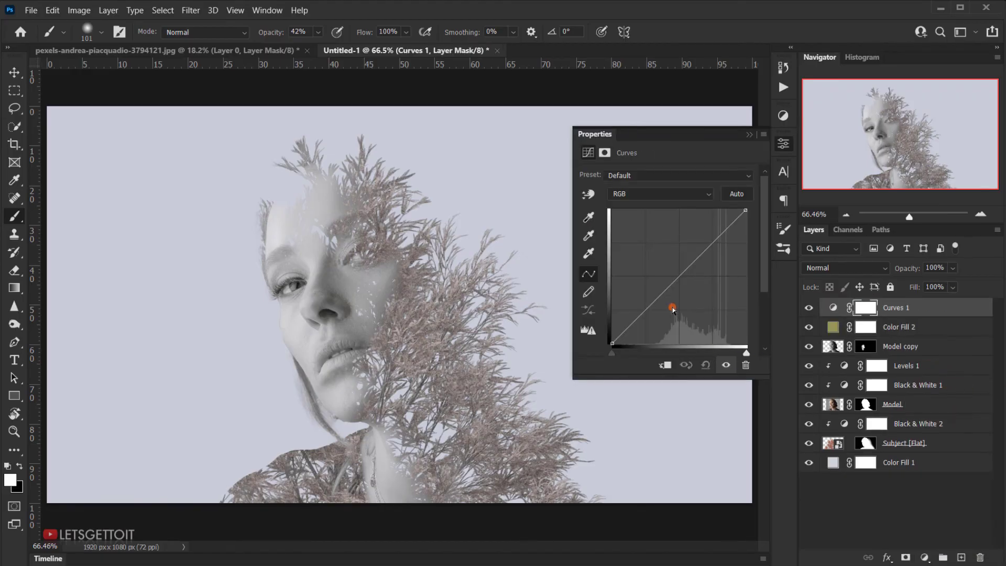
click(646, 311)
click(681, 276)
click(713, 244)
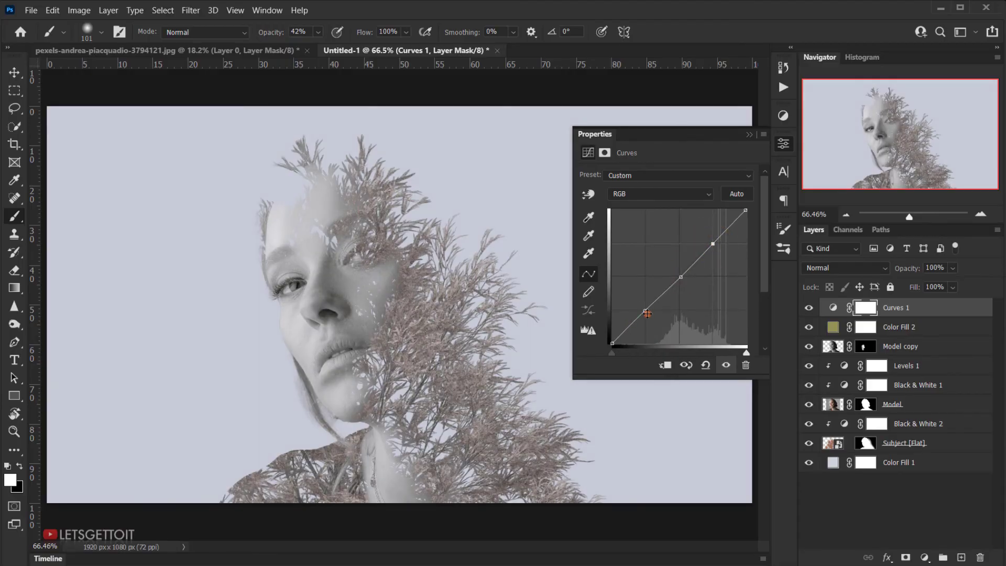
Shape the RGB curve into a gentle S by deepening the shadows, lifting the highlights and slightly raising the midtones.
mouse_move(646, 311)
mouse_down()
mouse_move(657, 314)
mouse_move(649, 312)
mouse_up()
drag(713, 244, 710, 241)
drag(712, 242, 709, 241)
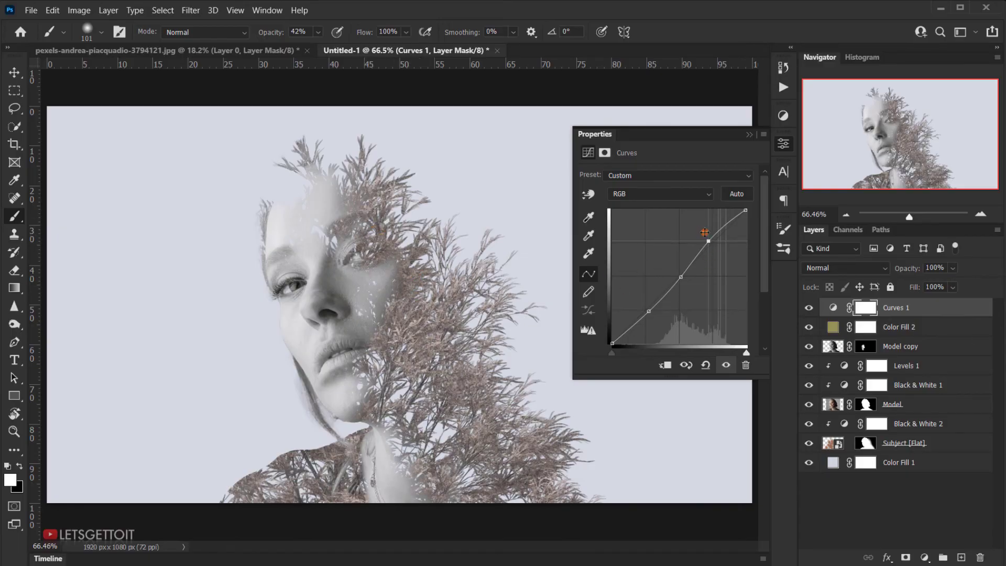
drag(707, 239, 708, 239)
drag(648, 310, 649, 310)
drag(680, 279, 681, 276)
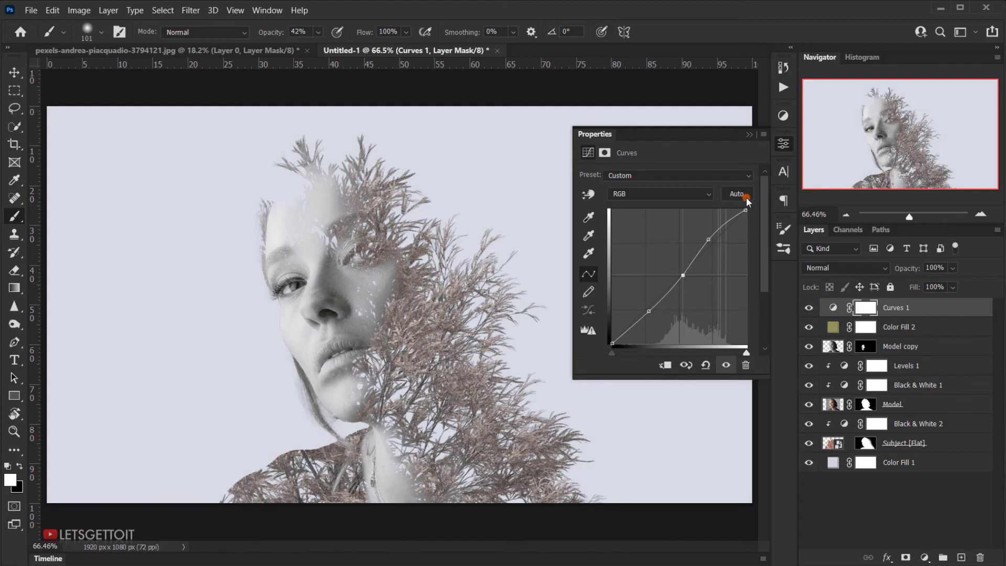
click(749, 134)
Compare the image with and without the Curves 1 layer and lower its opacity to 77%.
click(809, 308)
click(809, 309)
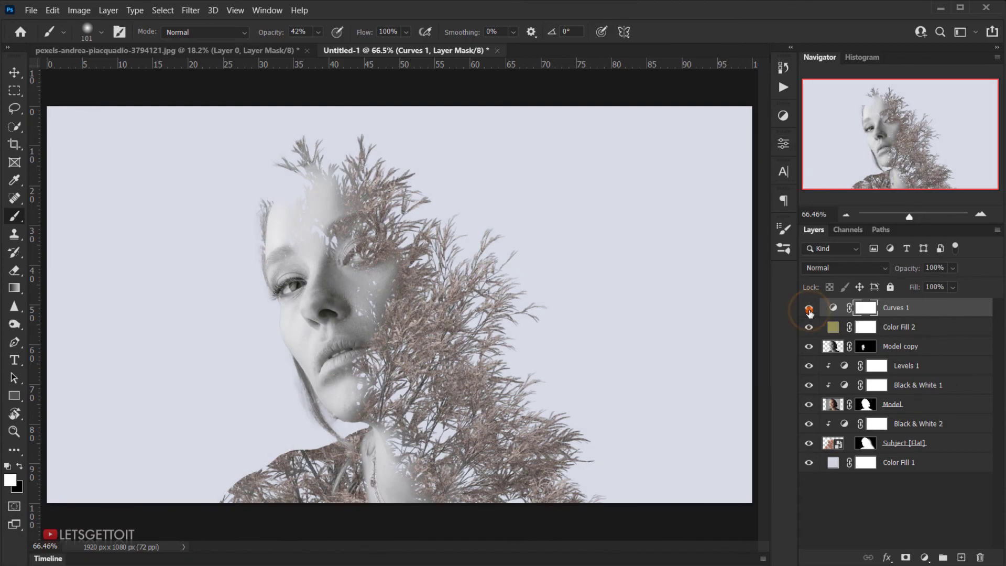
click(809, 309)
click(809, 309)
drag(914, 268, 899, 268)
click(809, 308)
click(809, 308)
Add a second Curves adjustment layer and, in the Red channel, raise the black point slightly and lower the white point slightly.
click(925, 557)
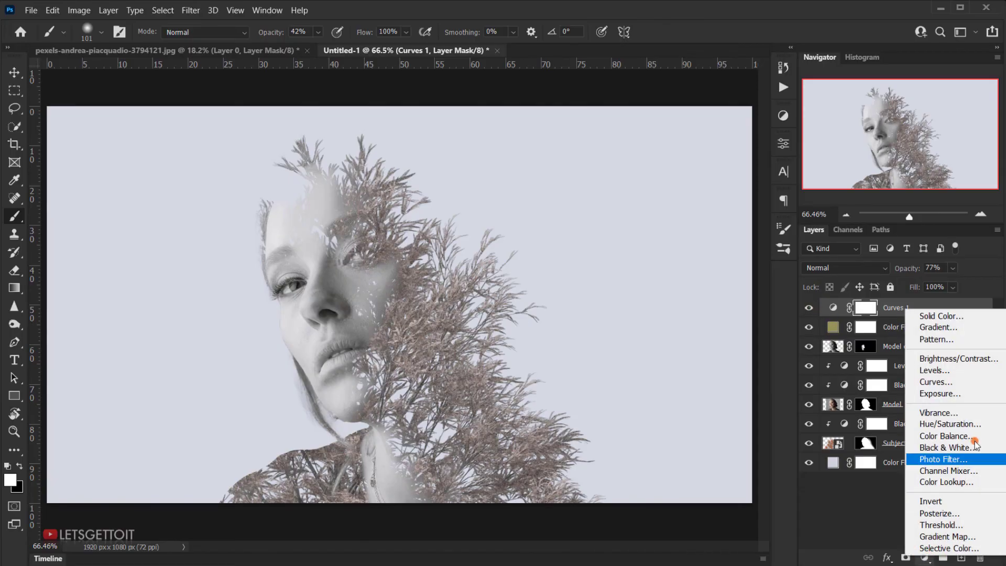
click(975, 382)
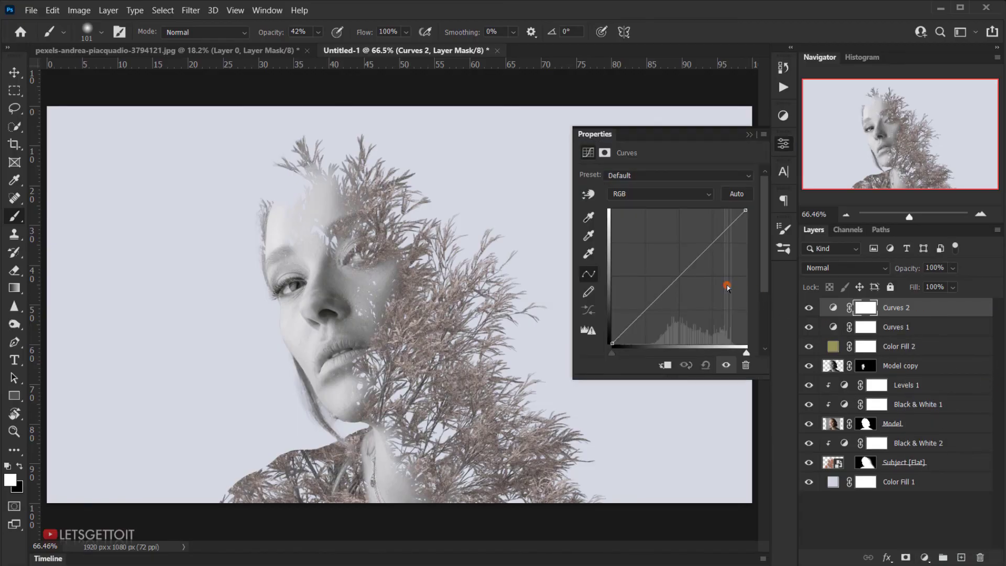
click(640, 194)
click(640, 214)
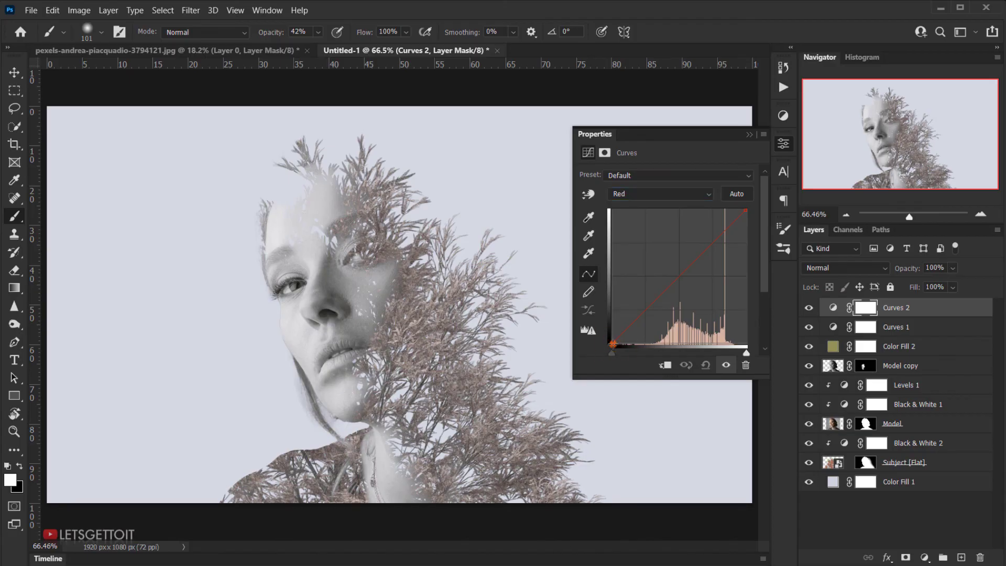
drag(613, 344, 613, 335)
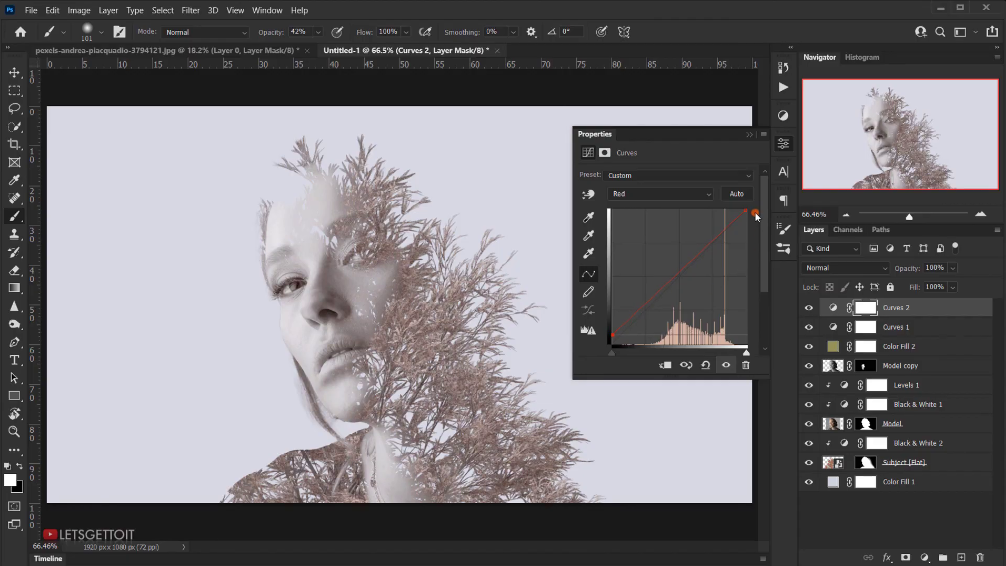
drag(746, 211, 746, 215)
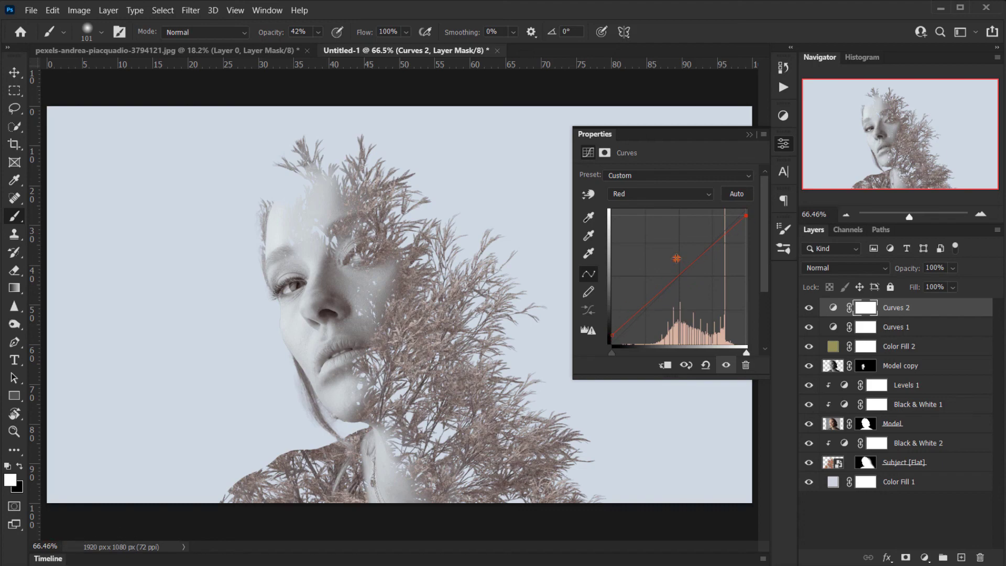
In the Blue channel of Curves 2, raise the black point and lower the white point slightly.
click(651, 195)
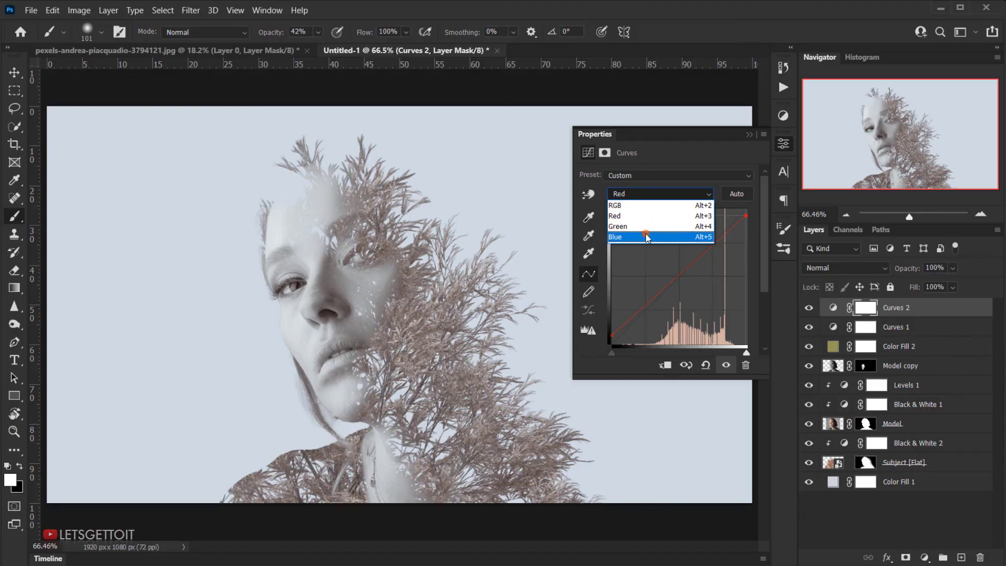
click(625, 241)
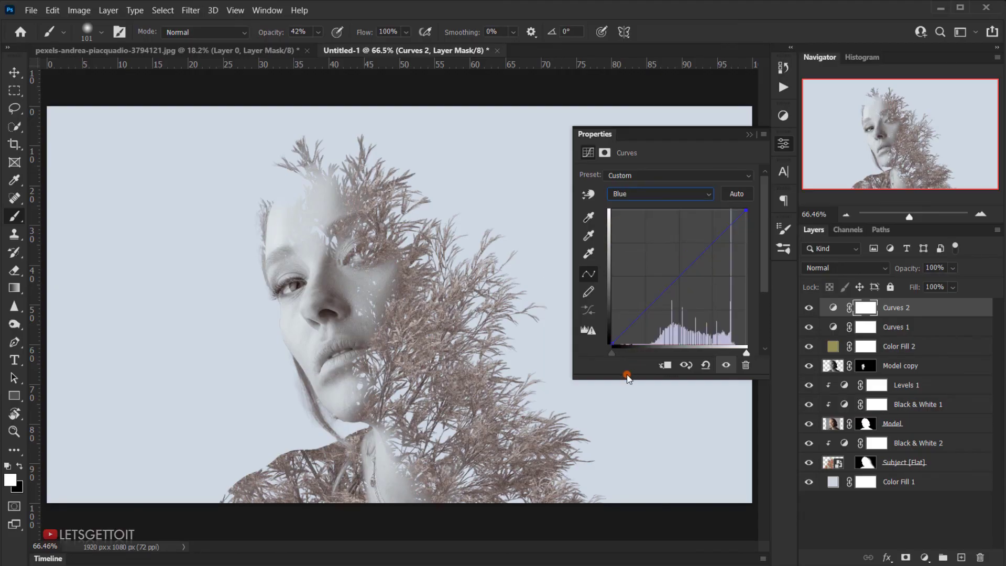
drag(611, 343, 611, 336)
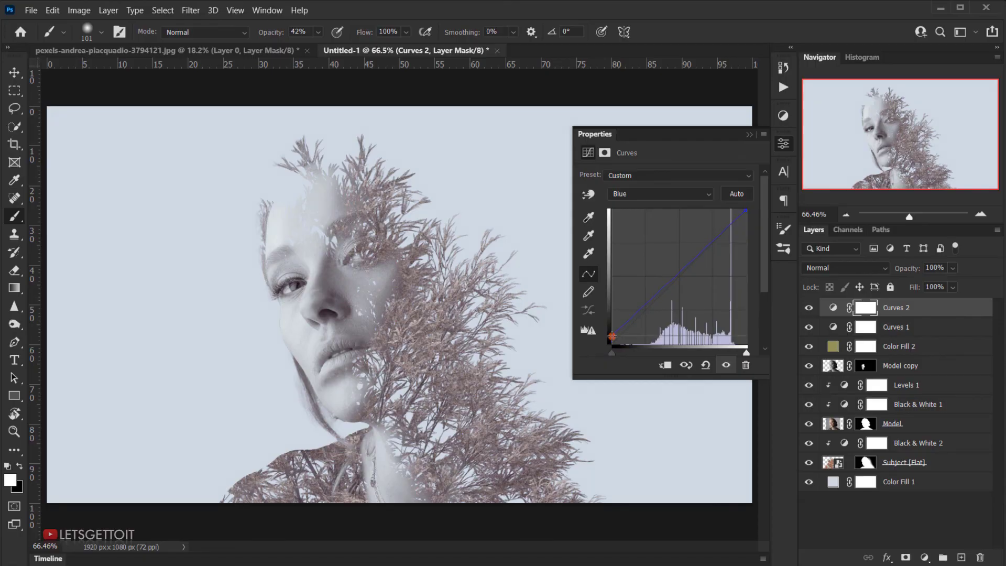
drag(748, 211, 751, 219)
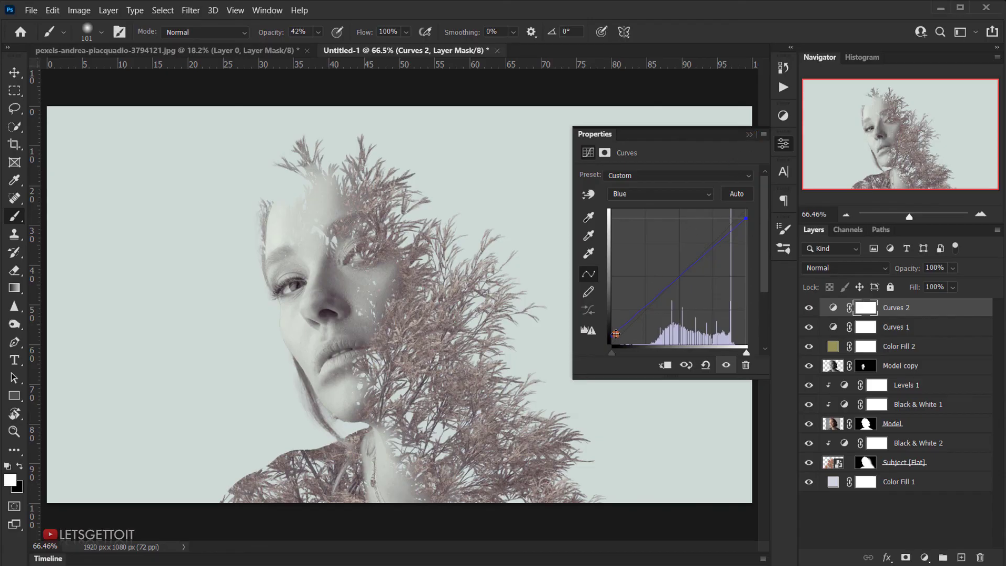
click(749, 132)
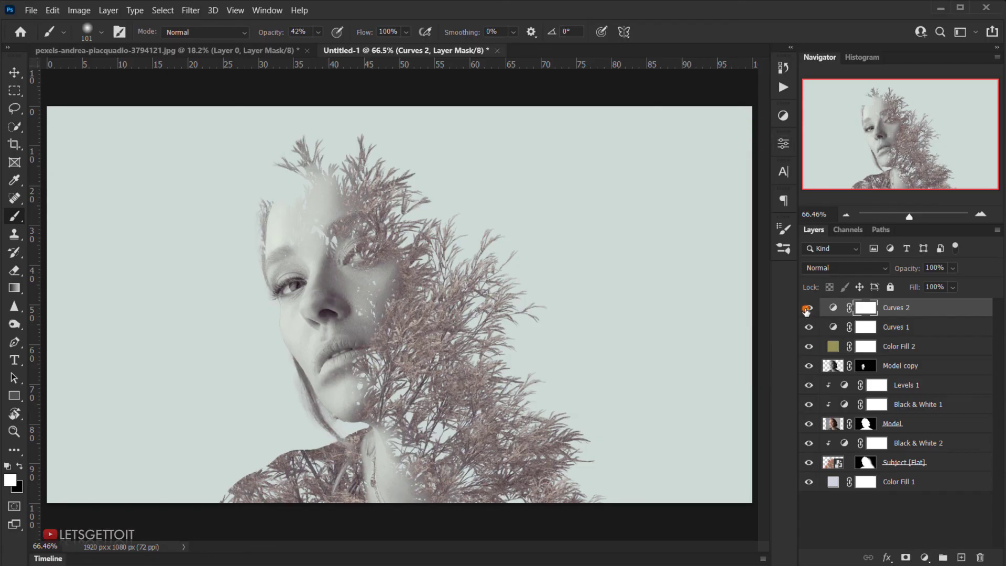
Compare the image with and without the Curves 2 toning and set that layer's opacity to 80%.
click(808, 309)
click(807, 310)
click(808, 310)
click(808, 309)
click(807, 309)
click(808, 309)
click(809, 309)
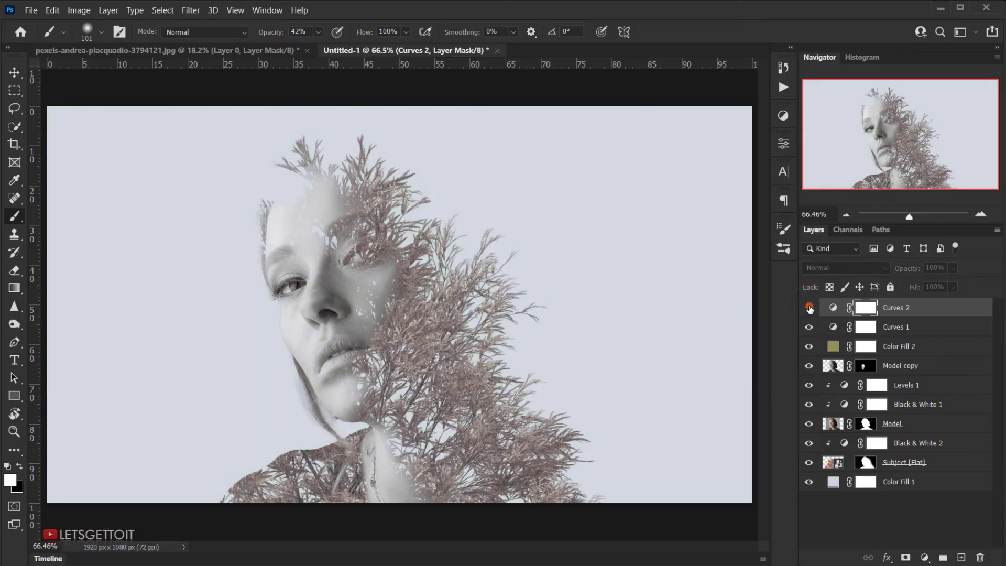
click(809, 309)
click(941, 267)
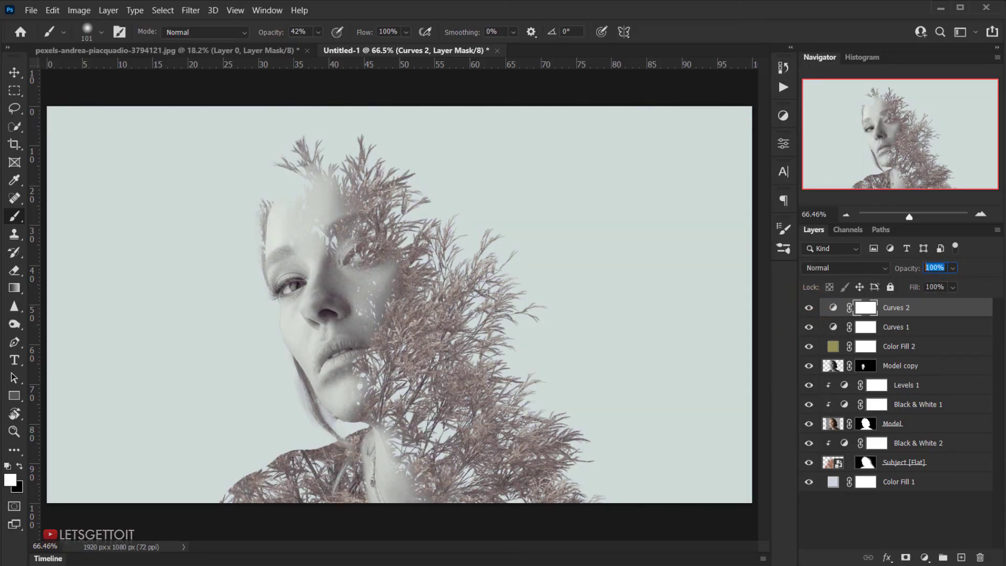
text(80)
Examine the toned composite up close and as a whole with the interface panels hidden.
scroll(463, 337, down, 3)
scroll(375, 475, up, 3)
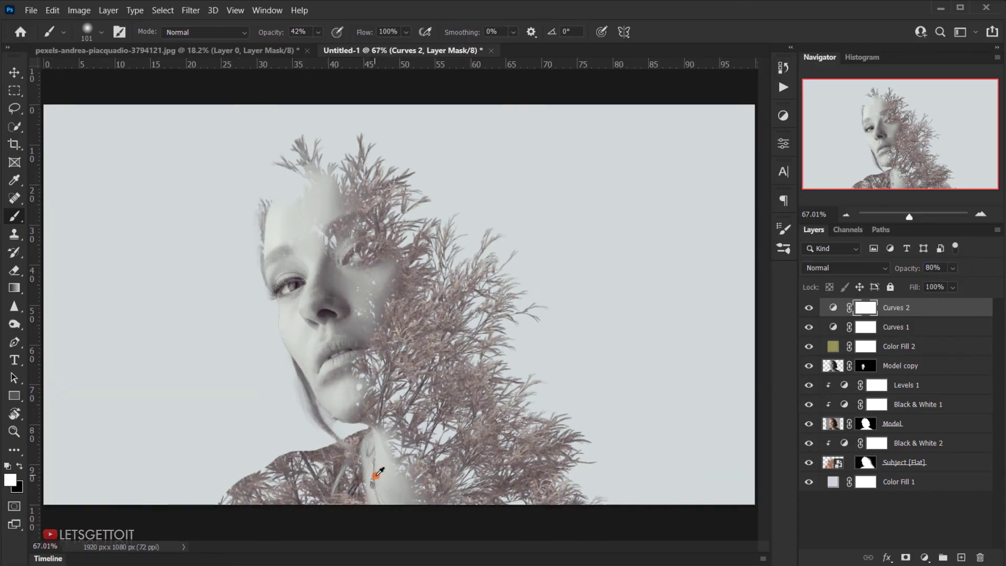
scroll(376, 476, up, 2)
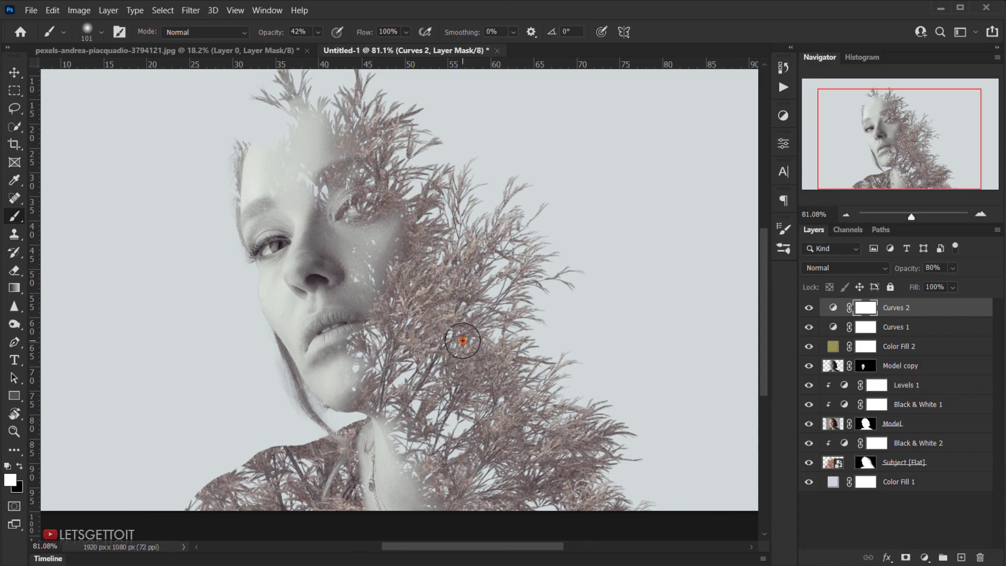
scroll(463, 341, down, 2)
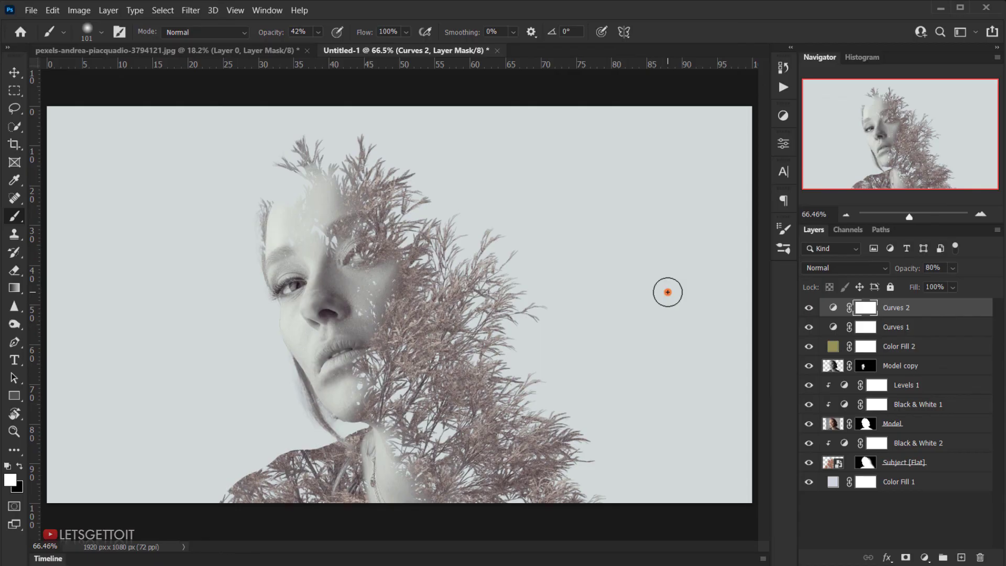
key(Tab)
scroll(667, 292, up, 2)
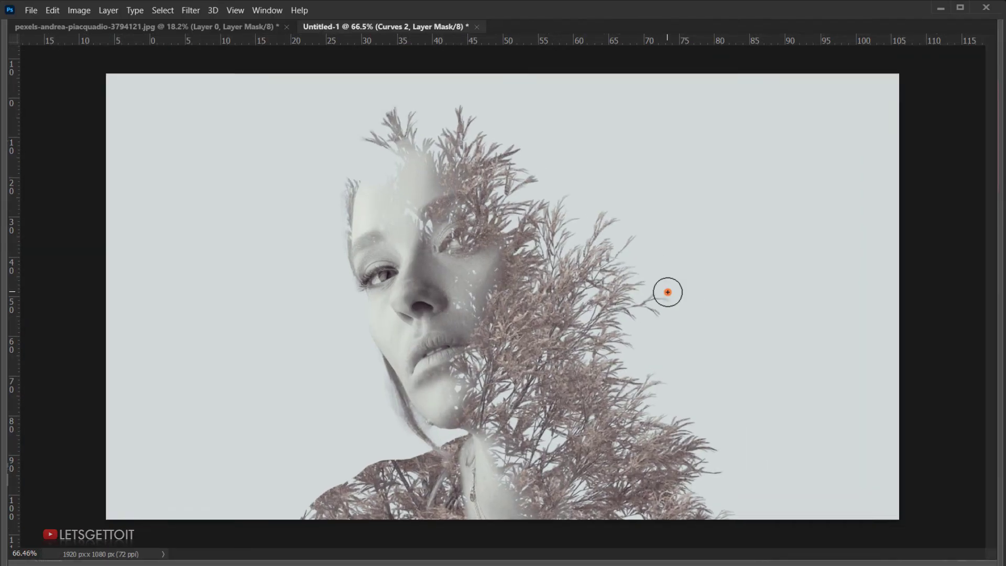